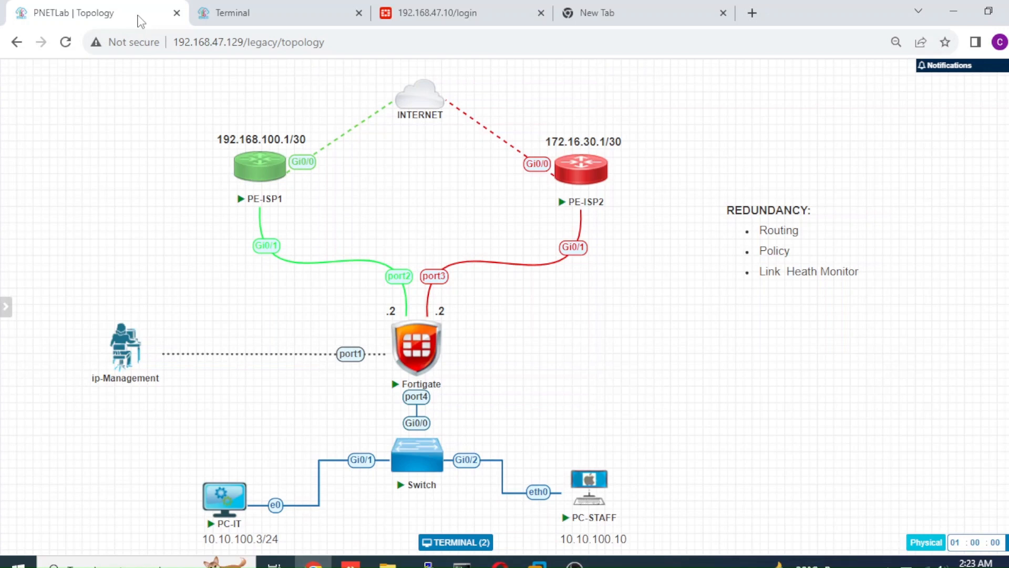
# Log in to the FortiGate web interface with the administrator username and account password, and dismiss the browser's password warning.
pyautogui.moveTo(439, 381)
pyautogui.click(446, 19)
pyautogui.write('admin')
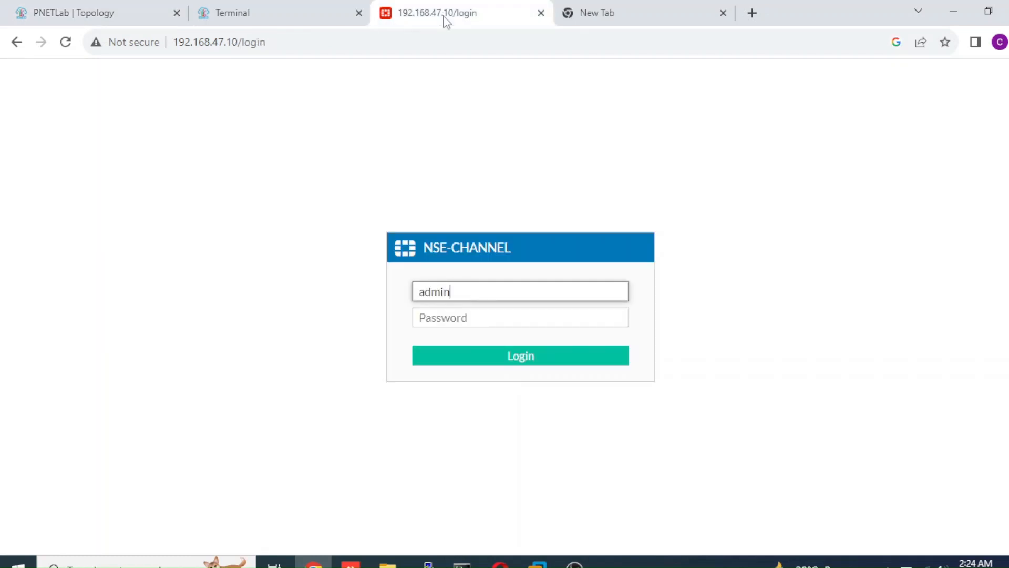
pyautogui.press('Tab')
pyautogui.write('admin')
pyautogui.press('Return')
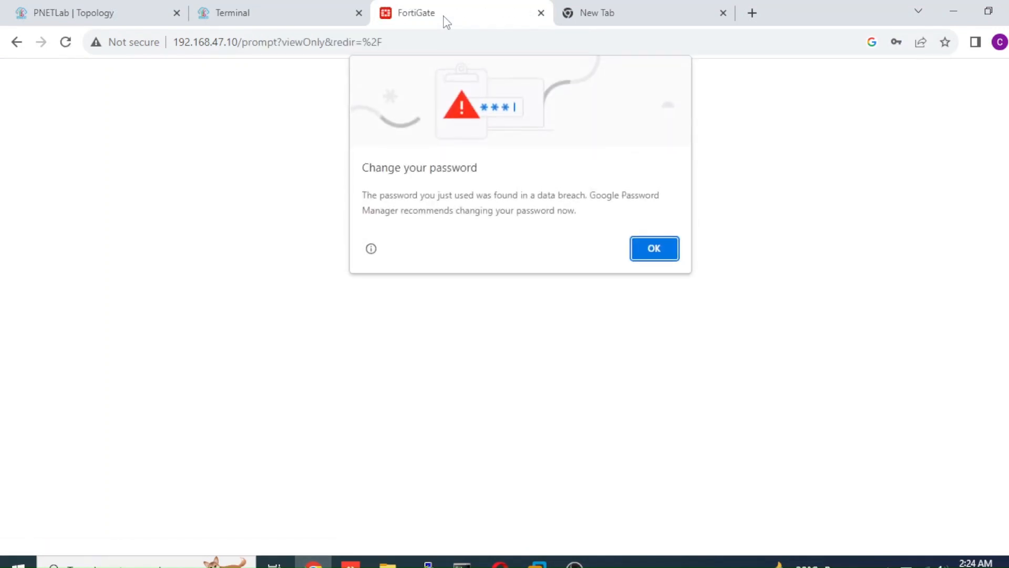
pyautogui.click(656, 257)
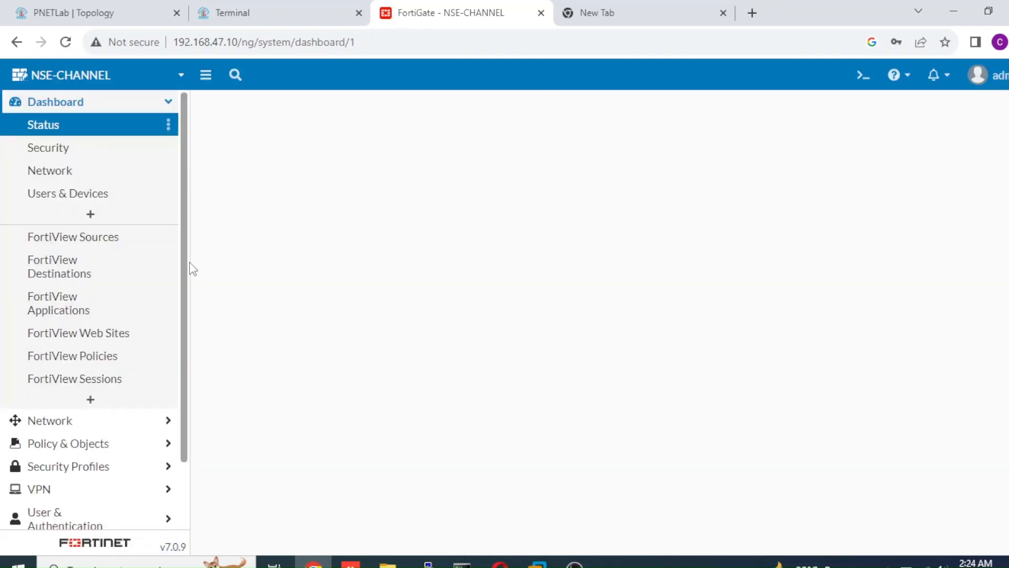
# In the network interfaces, set the alias of port2 to ISP-1-MAIN and save it.
pyautogui.click(91, 422)
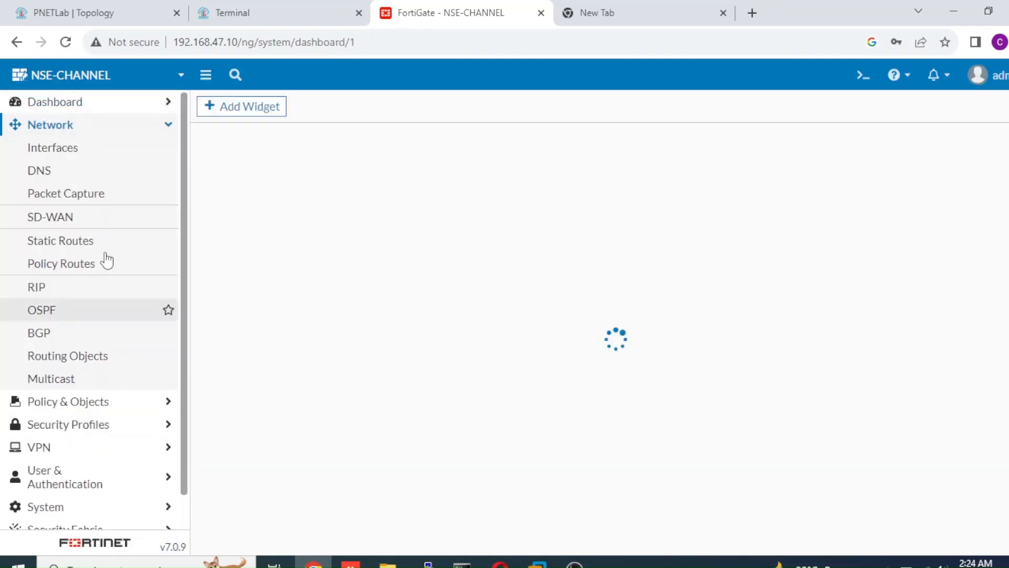
pyautogui.click(133, 157)
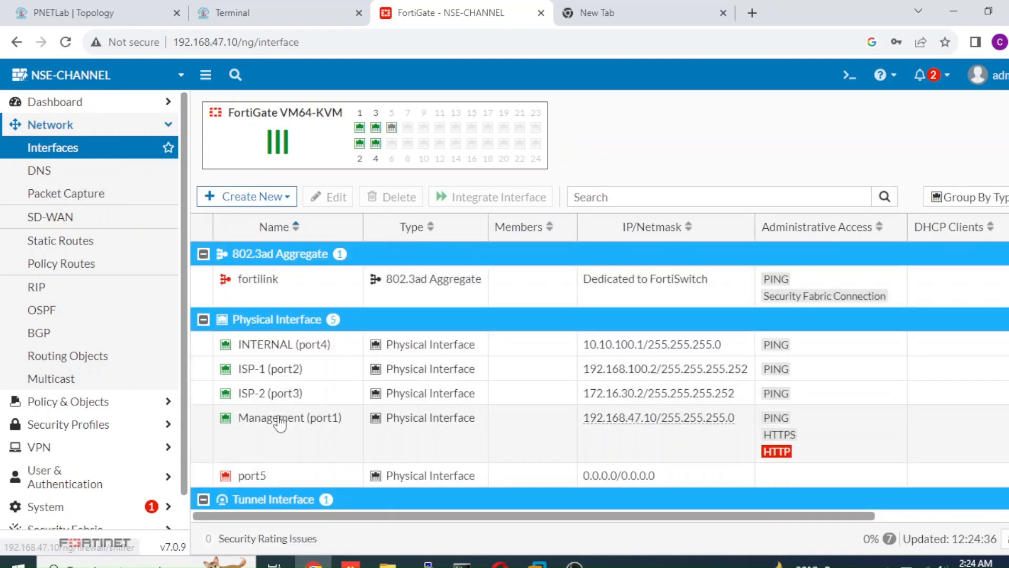
pyautogui.moveTo(280, 423)
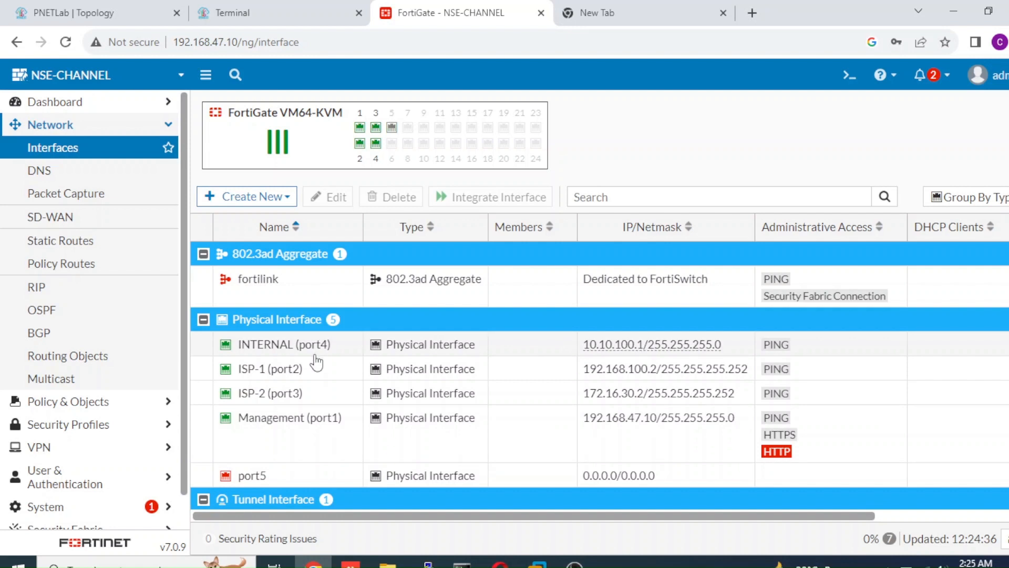
pyautogui.doubleClick(303, 374)
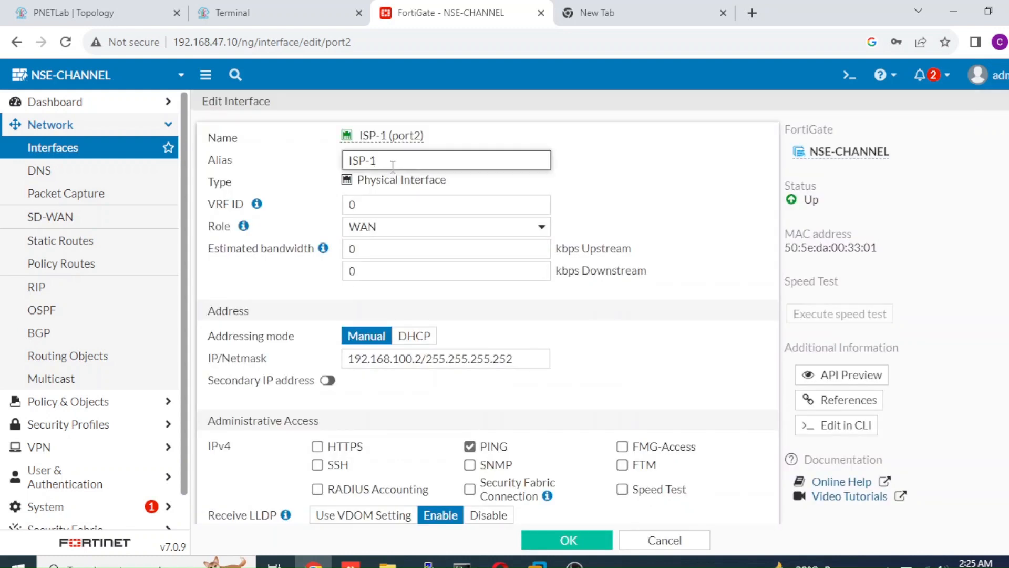
pyautogui.write('-MAIN')
pyautogui.click(562, 536)
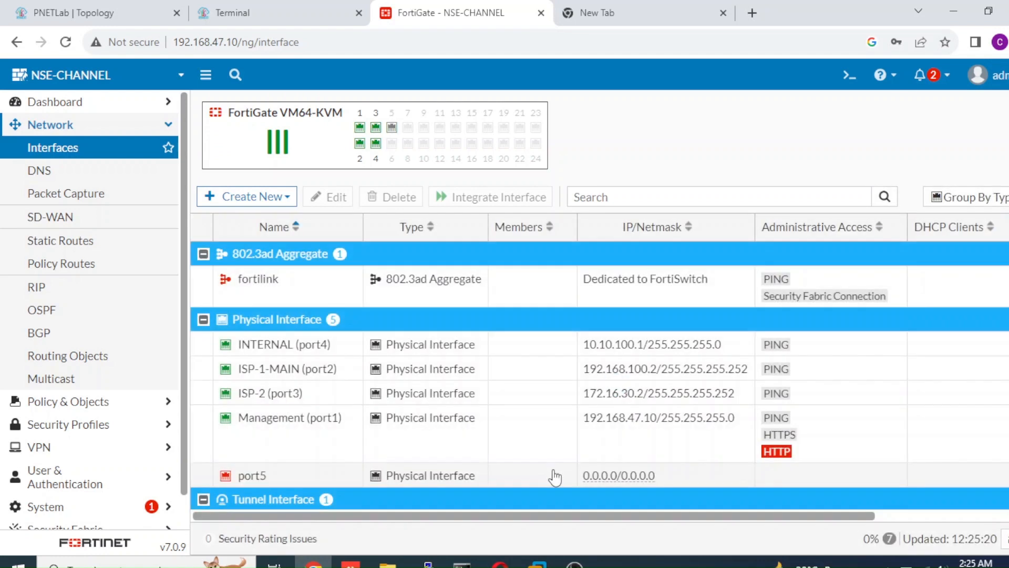
# Set the alias of the port3 interface to ISP-2-BACKUP and save it.
pyautogui.doubleClick(413, 401)
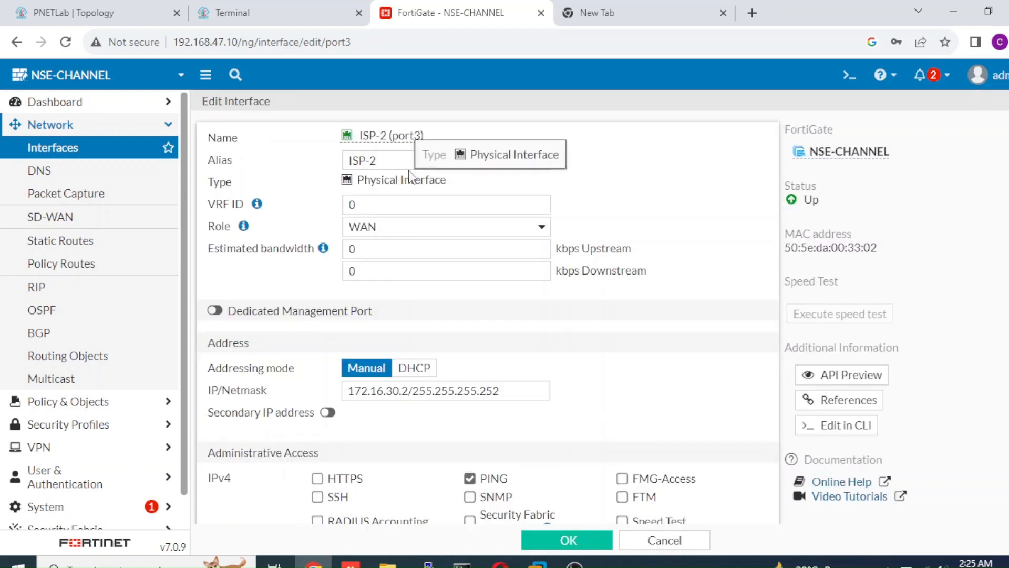
pyautogui.doubleClick(406, 163)
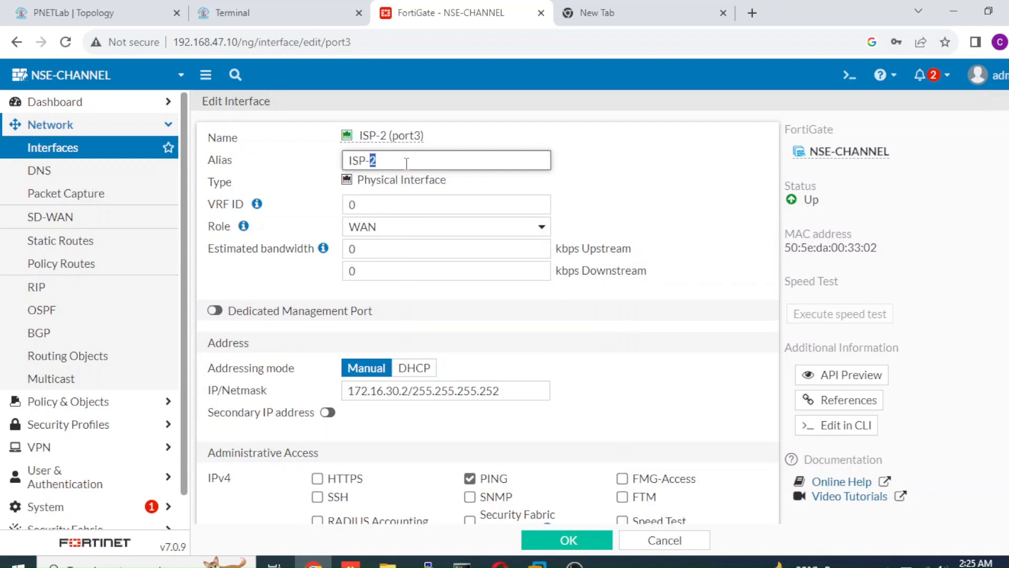
pyautogui.click(406, 163)
pyautogui.write('-BACKUP')
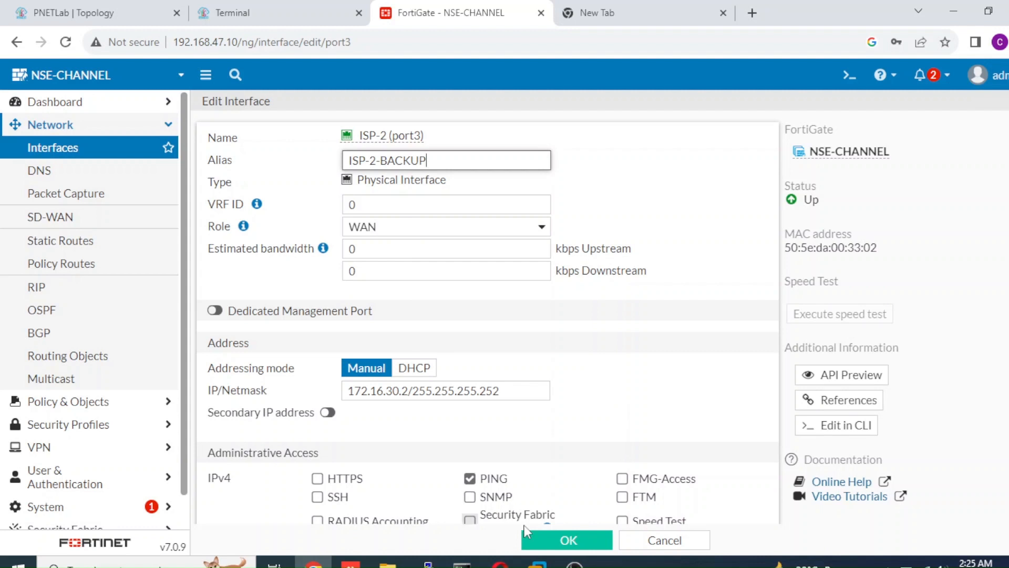
pyautogui.click(551, 541)
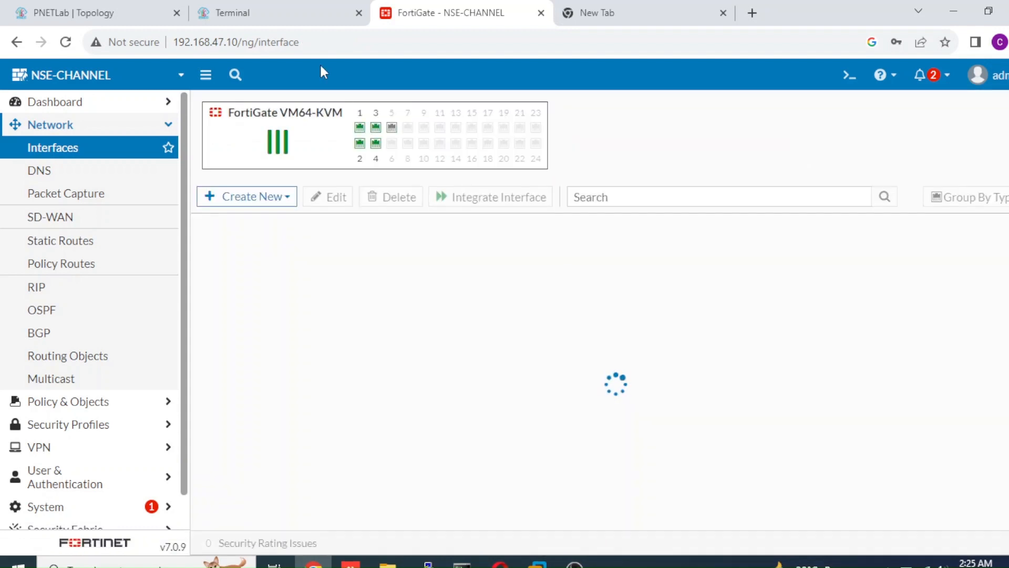
# Check the lab topology, and display the firewall policy from INTERNAL (port4) to ISP-1-MAIN (port2).
pyautogui.click(136, 17)
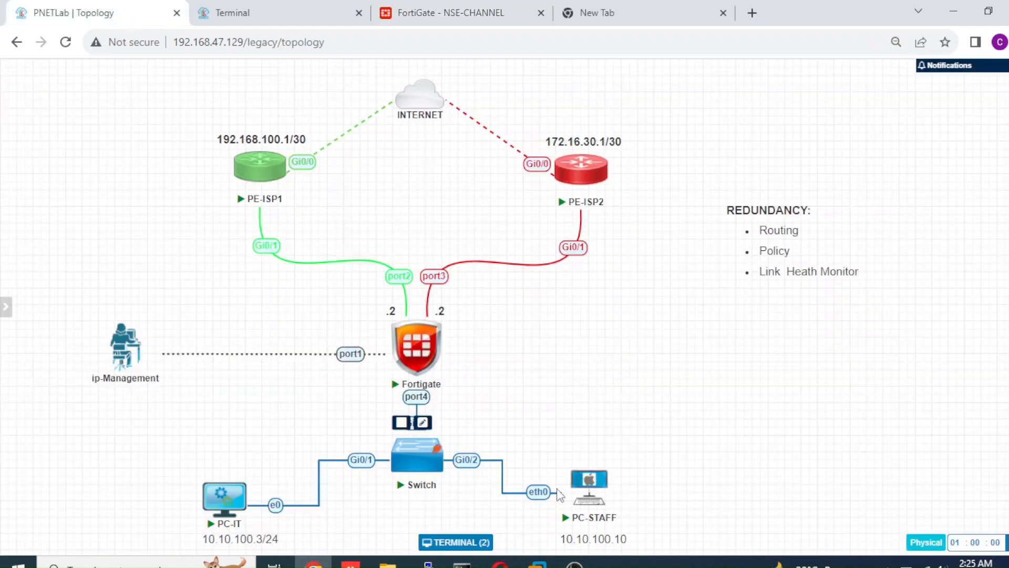
pyautogui.click(579, 503)
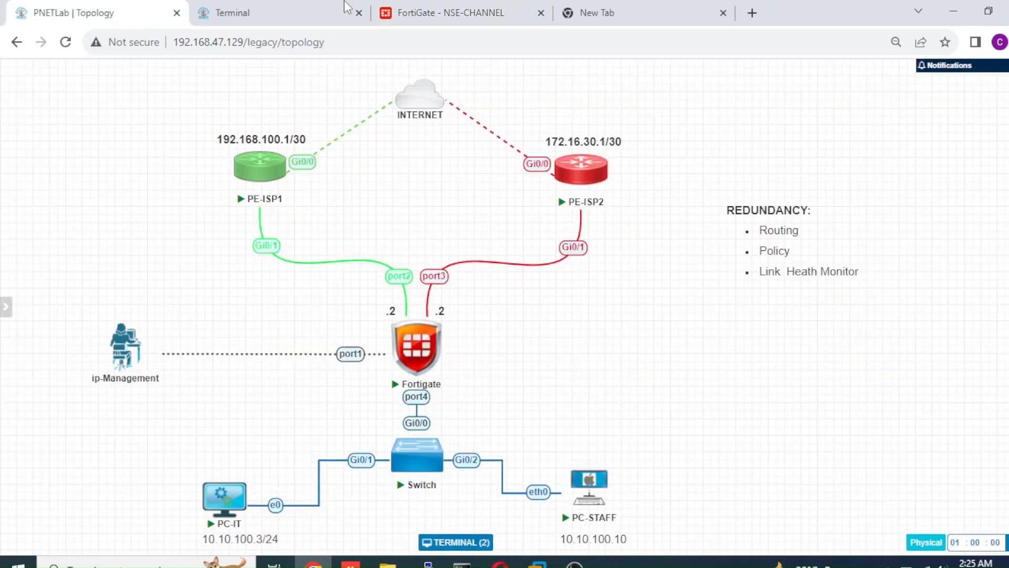
pyautogui.click(300, 14)
pyautogui.click(416, 13)
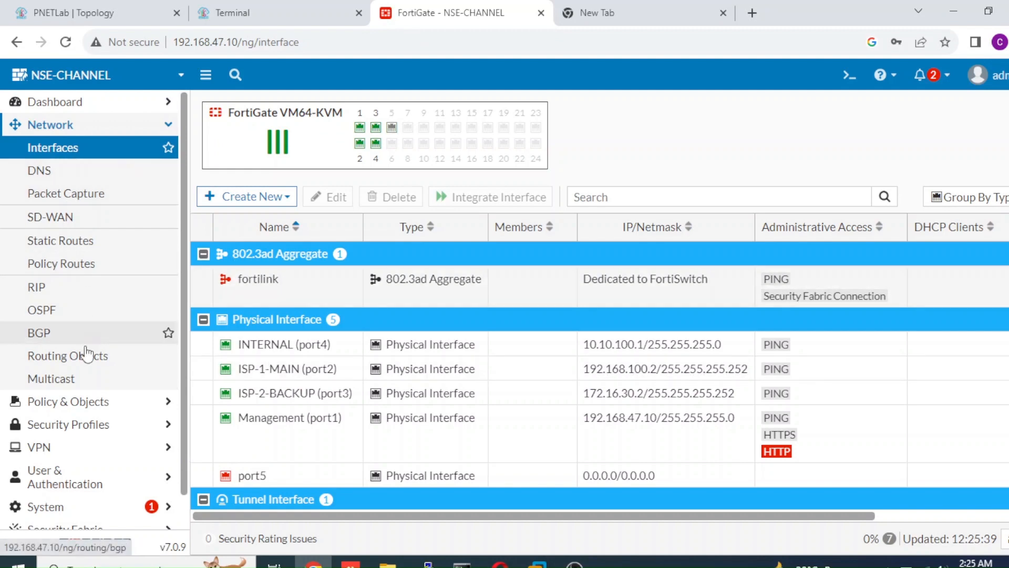
pyautogui.click(88, 404)
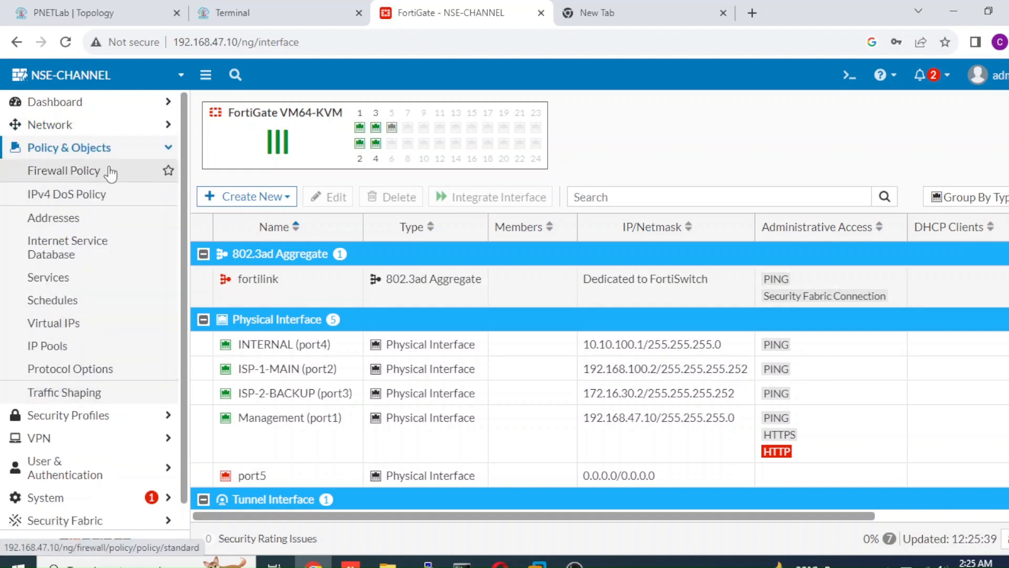
pyautogui.click(110, 172)
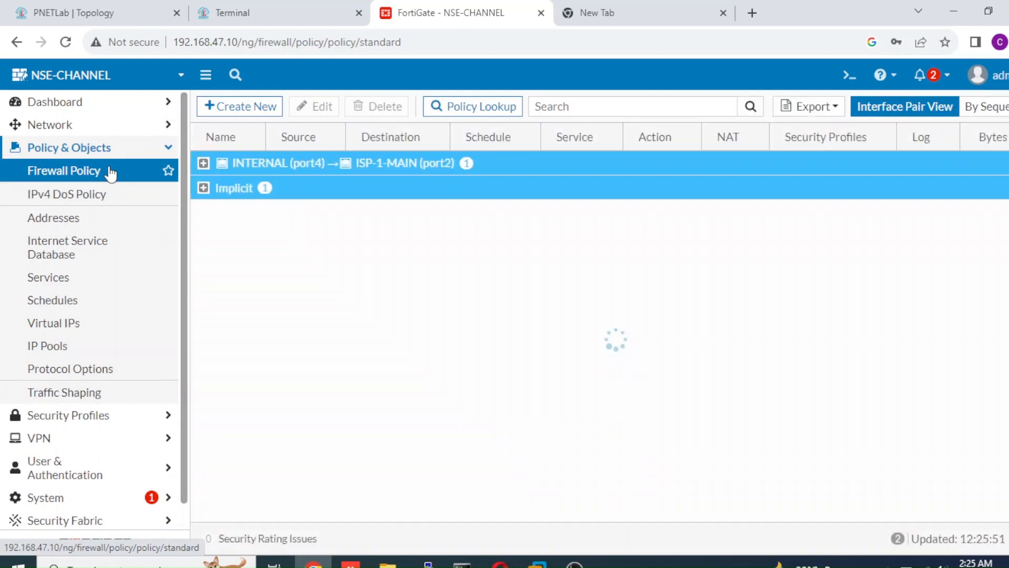
pyautogui.click(204, 167)
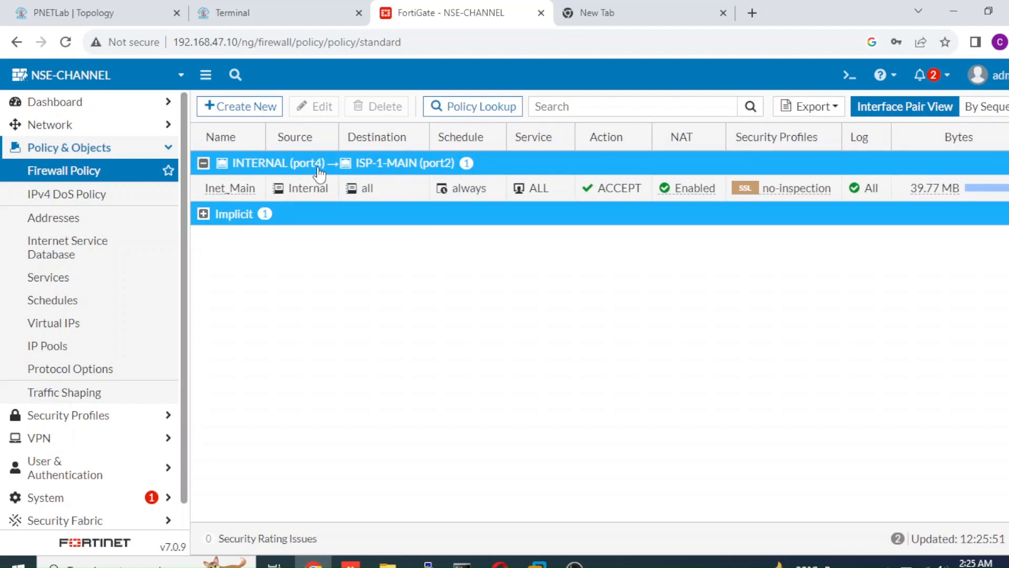
# Test internet access from PC-IT by reloading its browser page and pinging google.co.id from the command prompt.
pyautogui.click(259, 11)
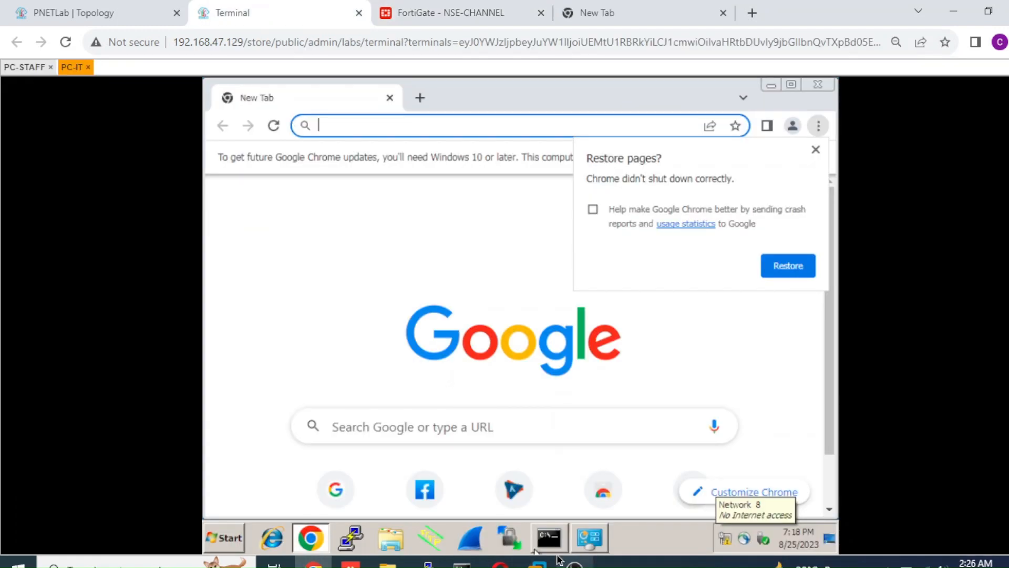
pyautogui.click(277, 127)
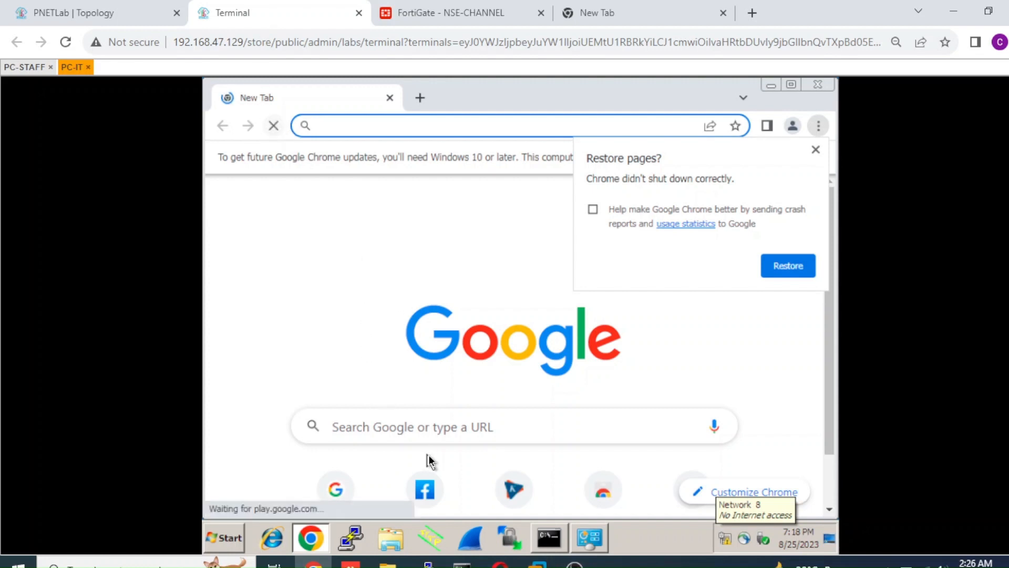
pyautogui.click(552, 551)
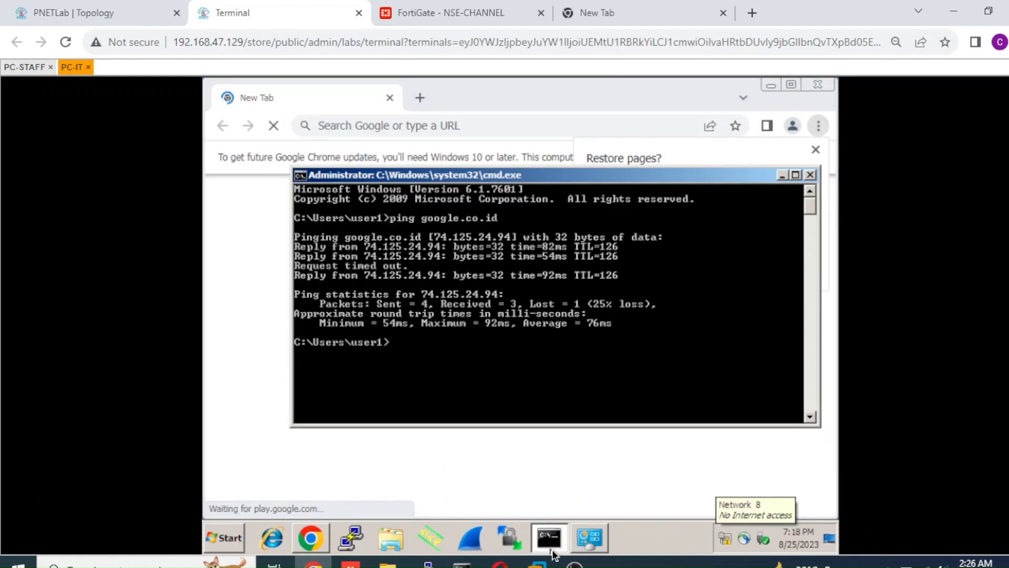
pyautogui.press('Up')
pyautogui.press('Return')
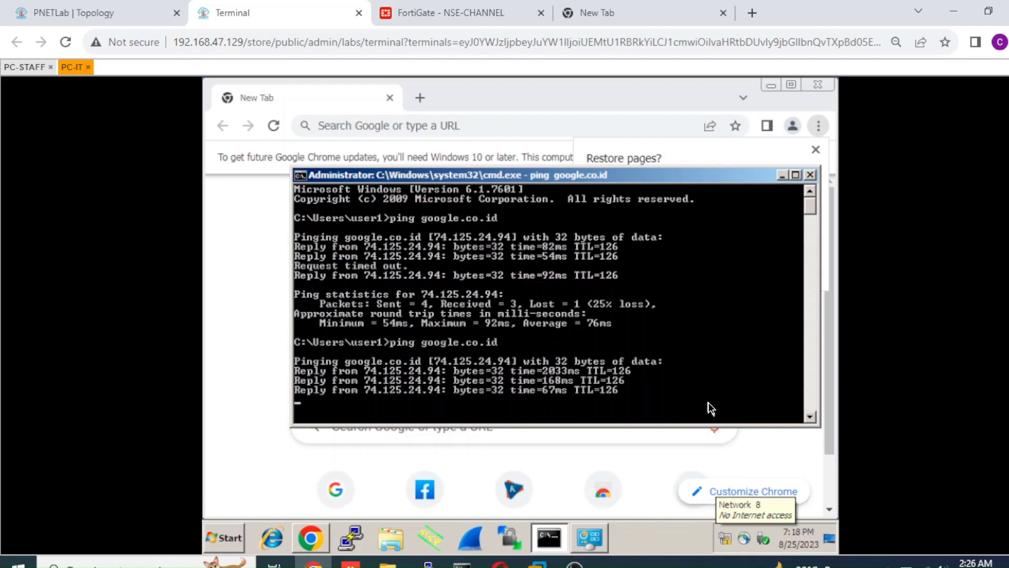
pyautogui.click(94, 21)
pyautogui.click(403, 20)
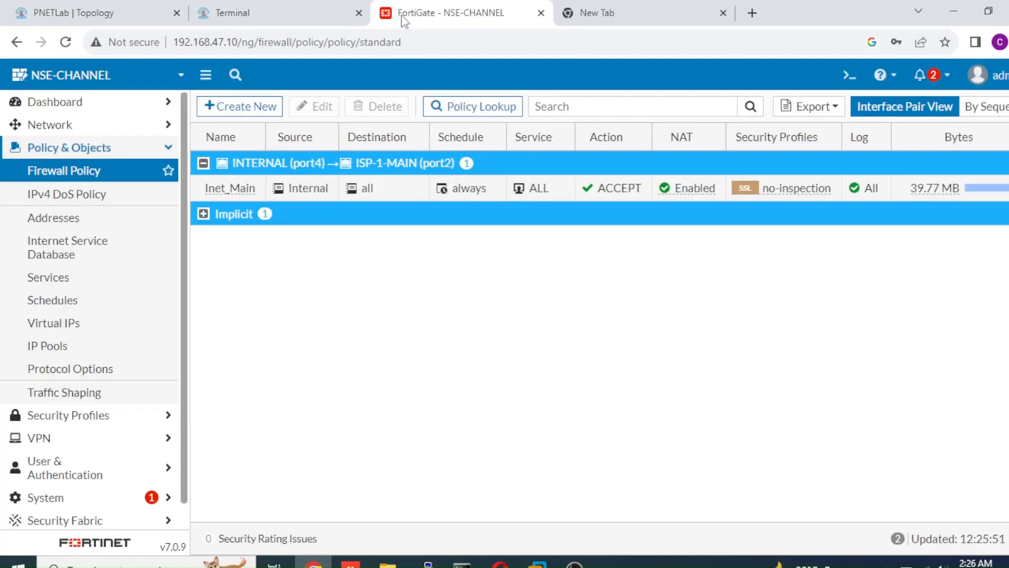
pyautogui.click(139, 10)
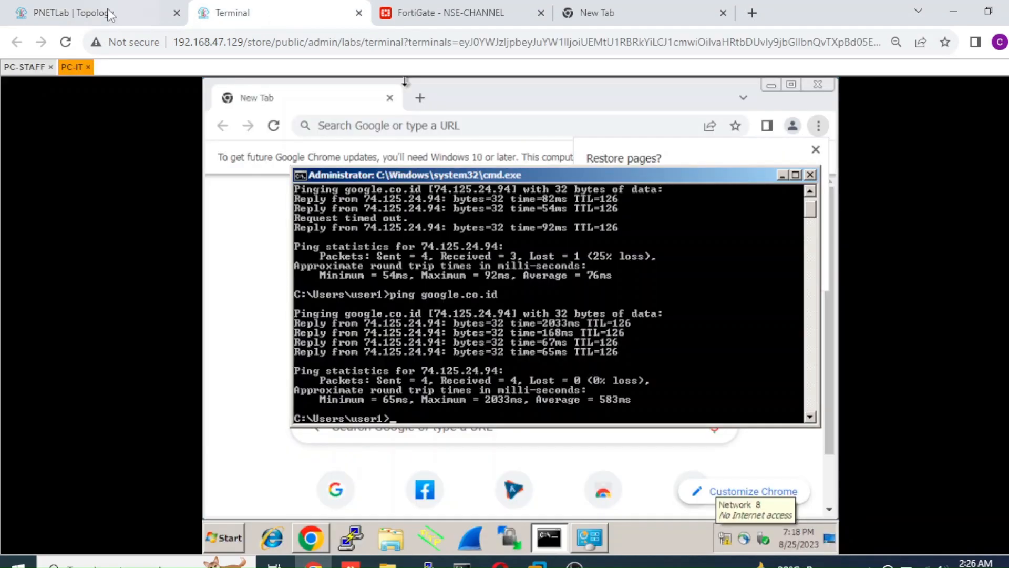
# Start a new FortiGate static route to 0.0.0.0/0.0.0.0 with gateway 172.16.30.1 through ISP-2-BACKUP (port3).
pyautogui.click(425, 11)
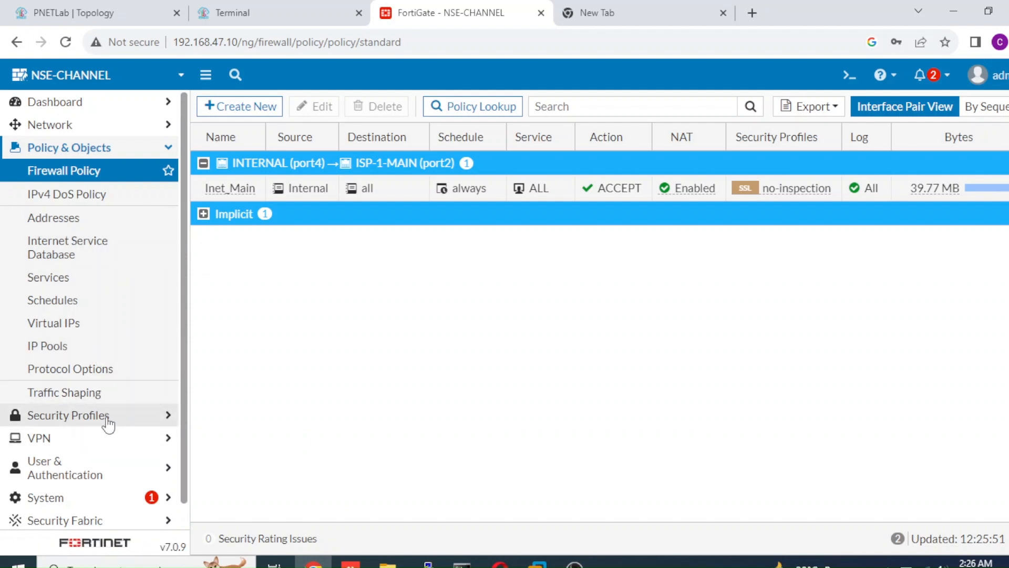
pyautogui.click(136, 126)
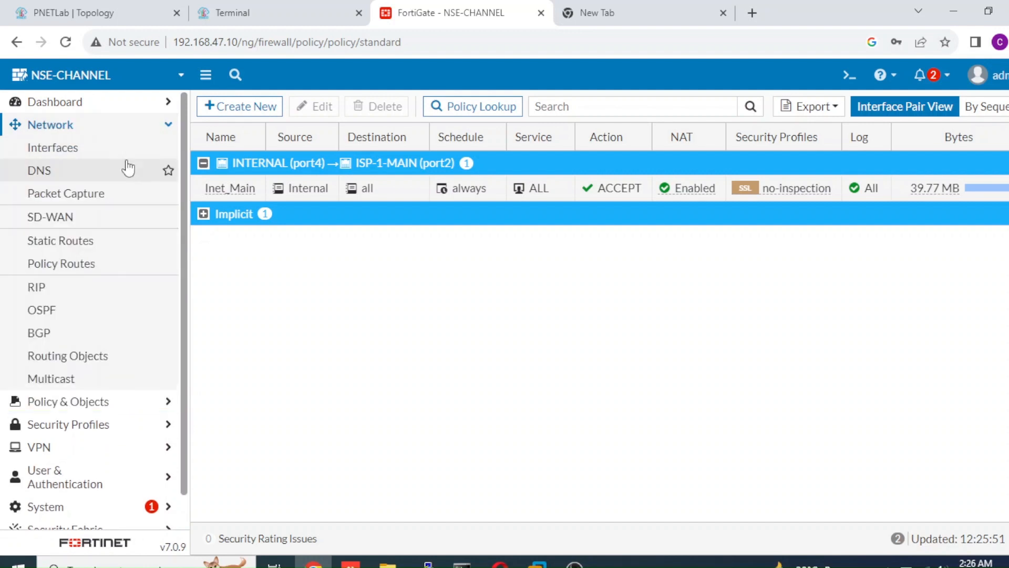
pyautogui.click(106, 245)
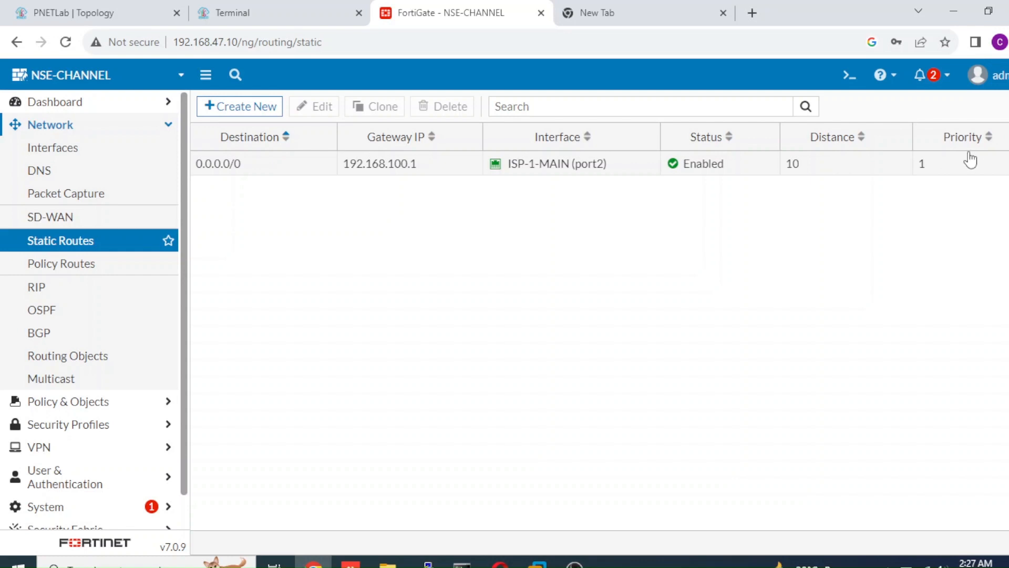
pyautogui.click(274, 110)
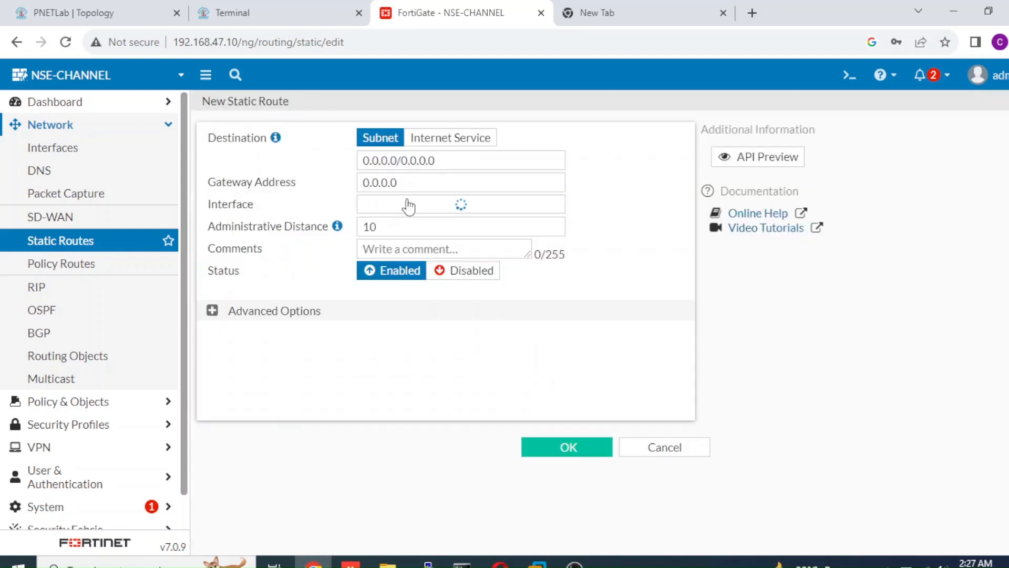
pyautogui.moveTo(400, 184); pyautogui.dragTo(331, 192)
pyautogui.write('172.1')
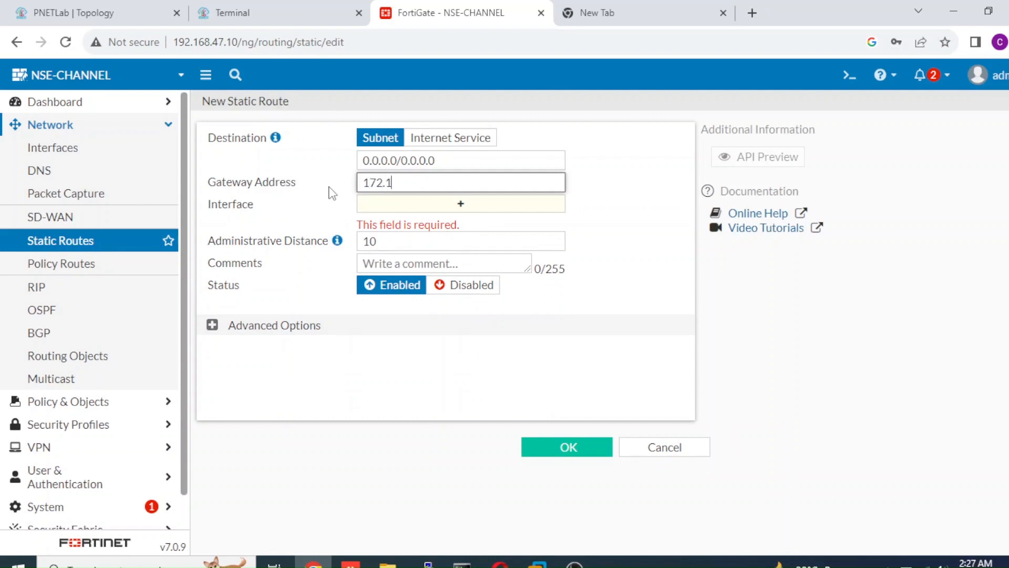
pyautogui.write('6.30.1')
pyautogui.click(372, 207)
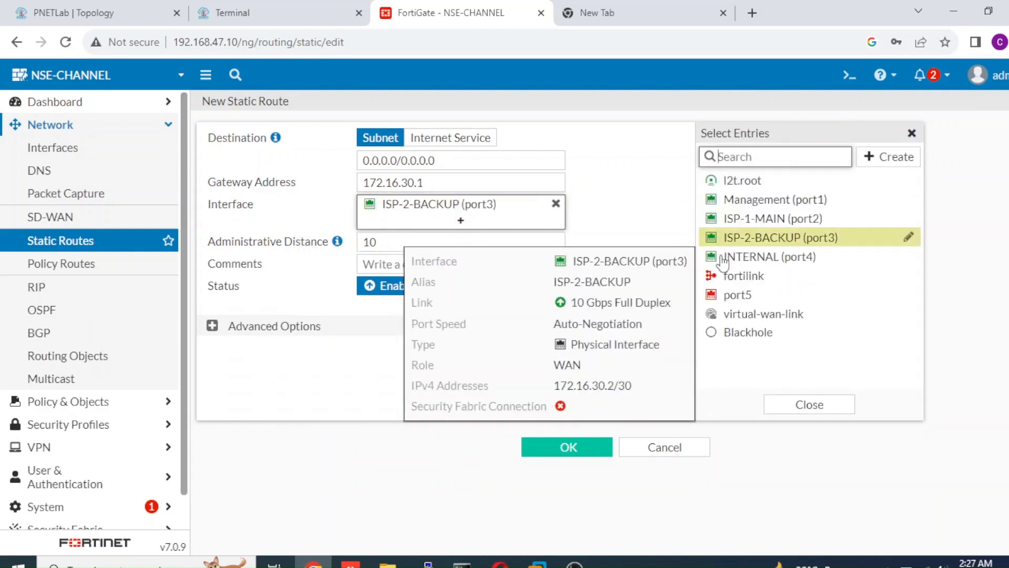
pyautogui.click(326, 404)
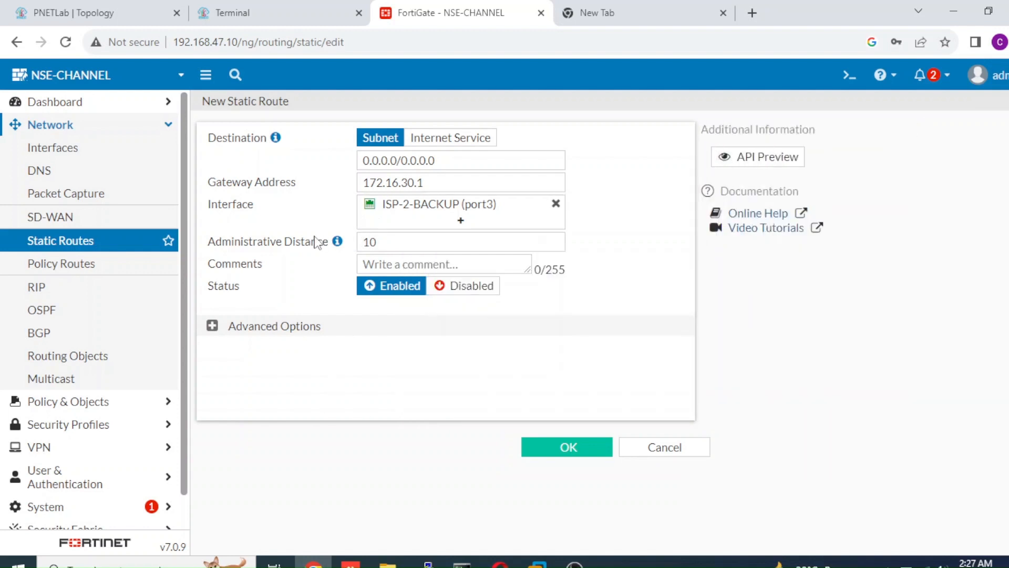
# Set the administrative distance of the new ISP-2-BACKUP static route to 100 and save the route.
pyautogui.moveTo(335, 244)
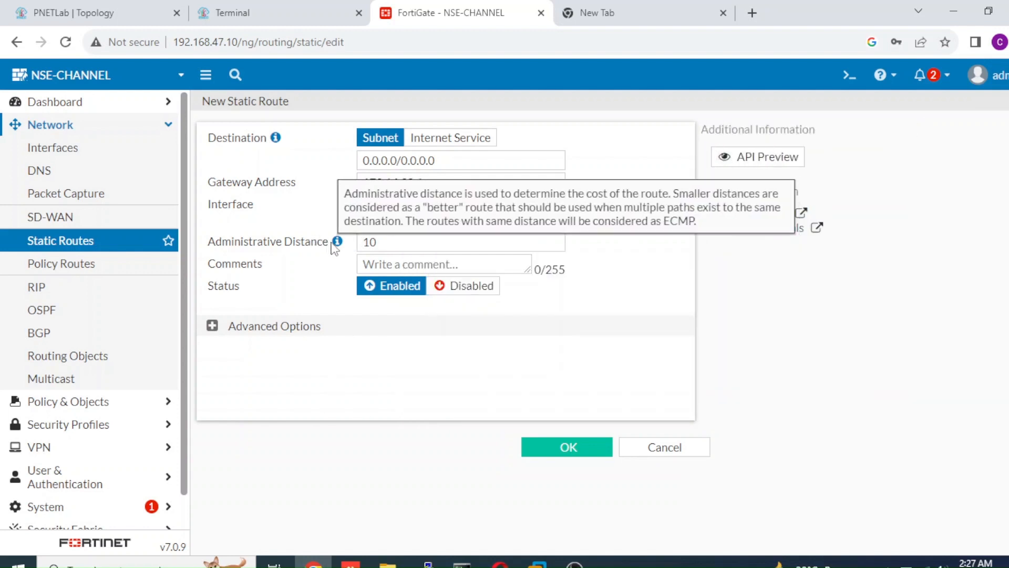
pyautogui.click(380, 243)
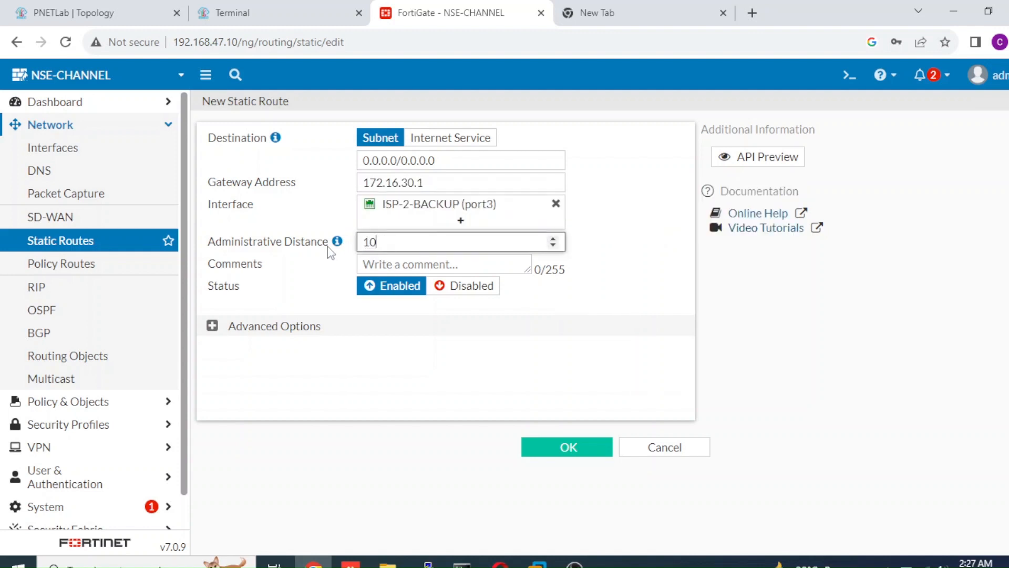
pyautogui.click(211, 326)
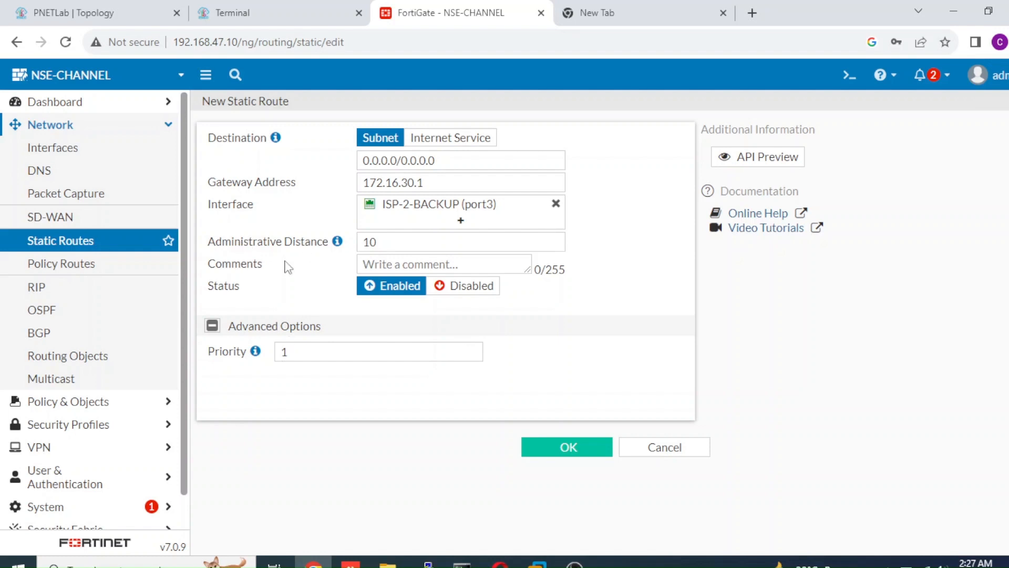
pyautogui.moveTo(375, 243); pyautogui.dragTo(360, 243)
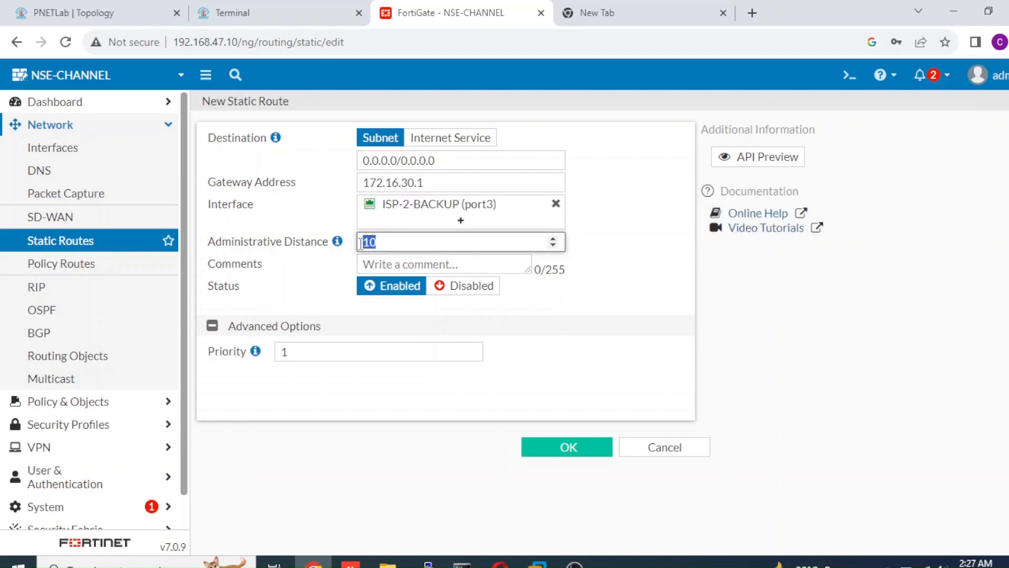
pyautogui.write('100')
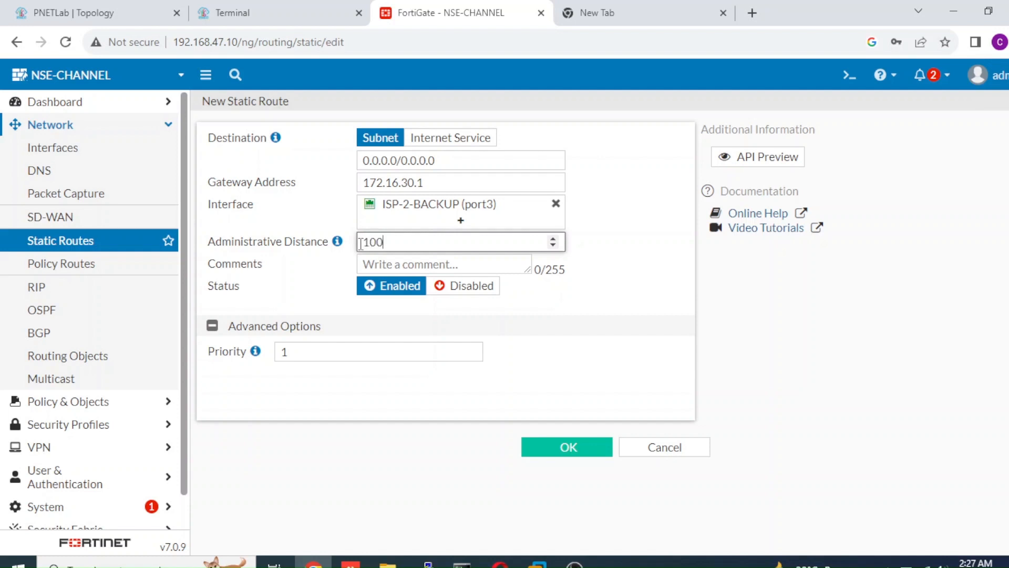
pyautogui.click(575, 451)
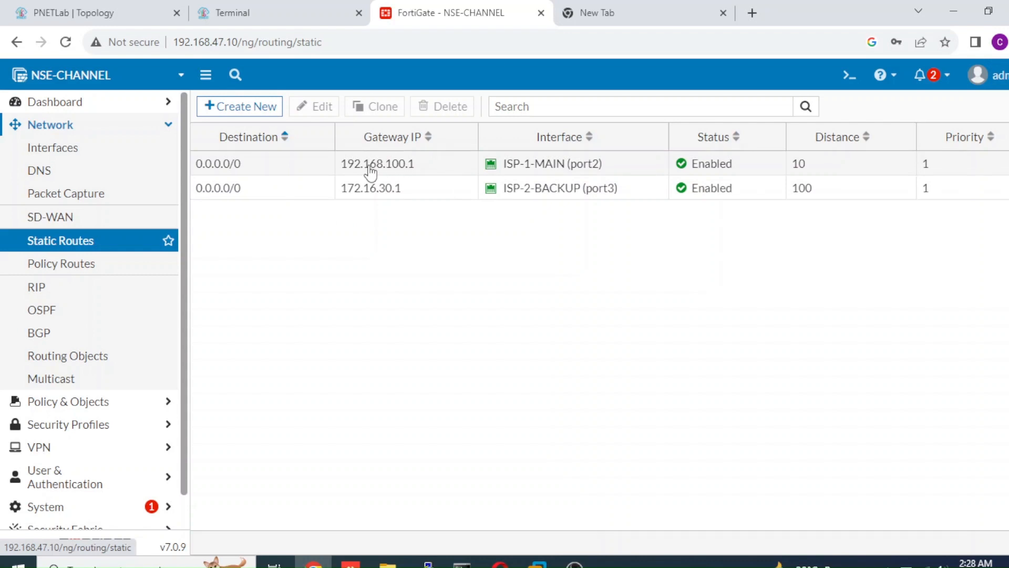
# Reconnect the PC-STAFF console from the lab topology and ping 8.8.8.8 to test internet access.
pyautogui.click(229, 15)
pyautogui.click(152, 16)
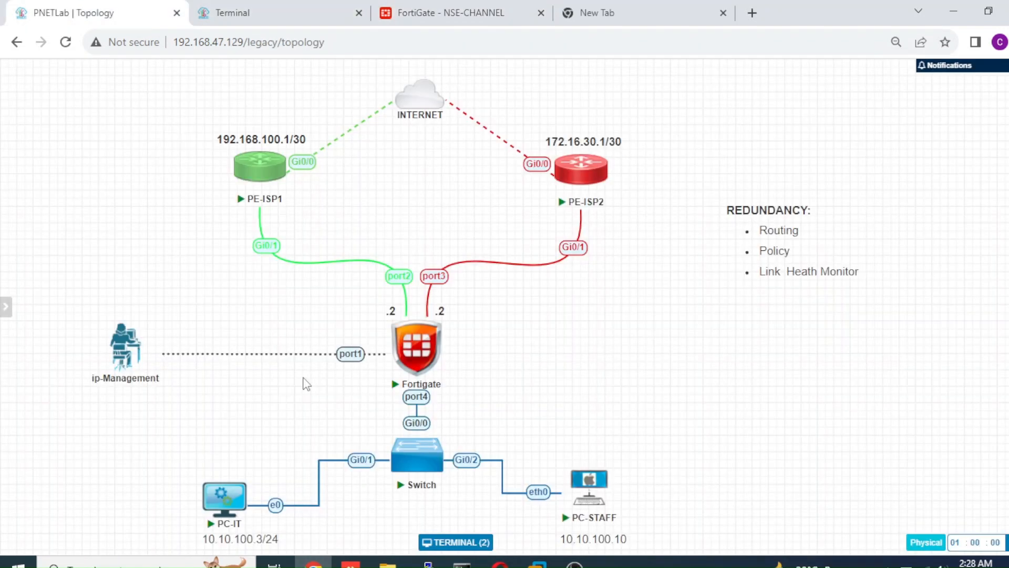
pyautogui.click(593, 491)
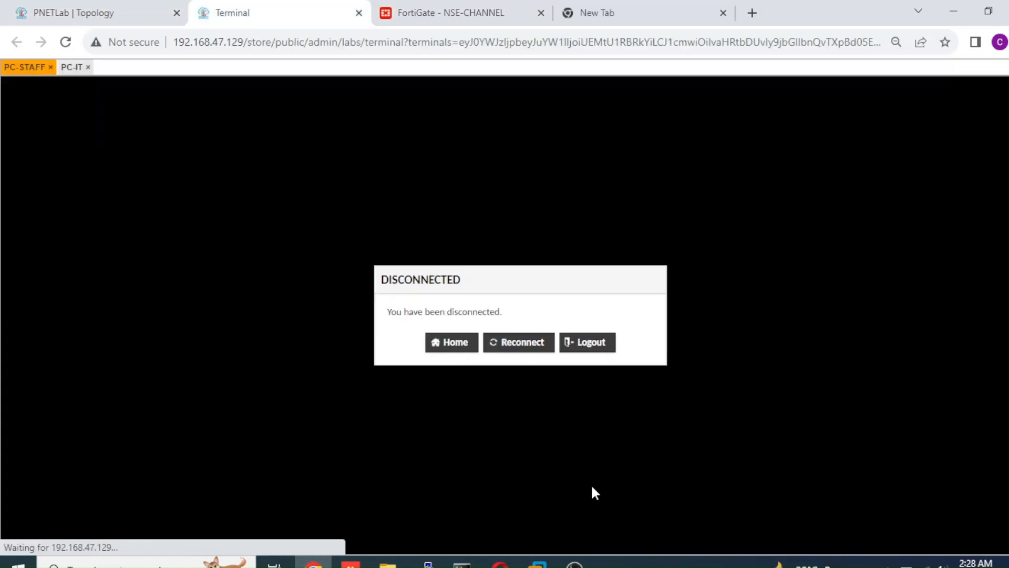
pyautogui.click(532, 344)
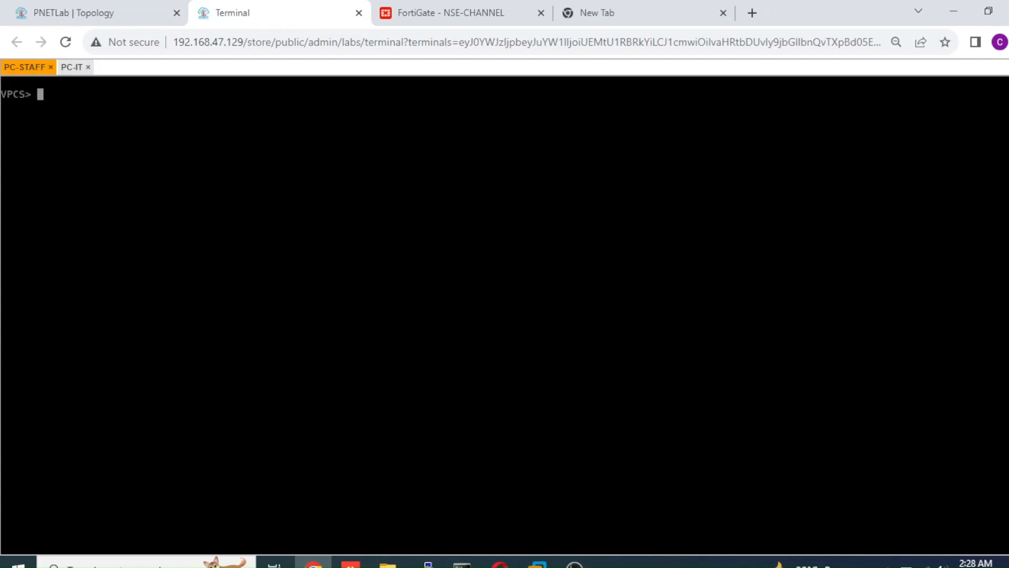
pyautogui.write('PING')
pyautogui.press('BackSpace')
pyautogui.press('BackSpace')
pyautogui.press('BackSpace')
pyautogui.press('BackSpace')
pyautogui.press('BackSpace')
pyautogui.write('ping 8.8.8.8')
pyautogui.press('Return')
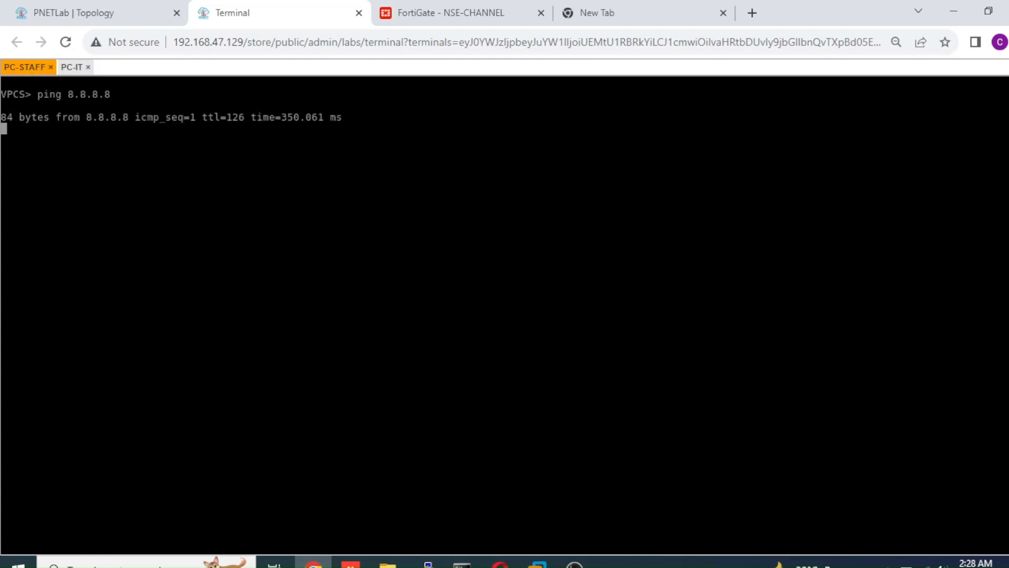
pyautogui.hotkey('ctrl', 'c')
# Trace the path from PC-STAFF to 8.8.8.8 twice and check which ISP gateway carries the traffic.
pyautogui.write('tra')
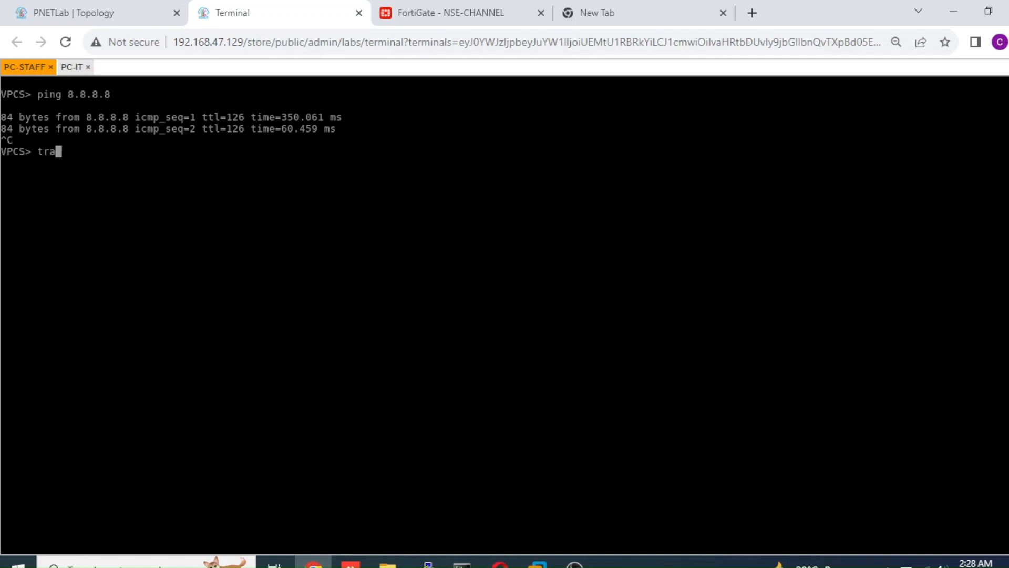
pyautogui.write('ce 8.8.8.8')
pyautogui.press('Return')
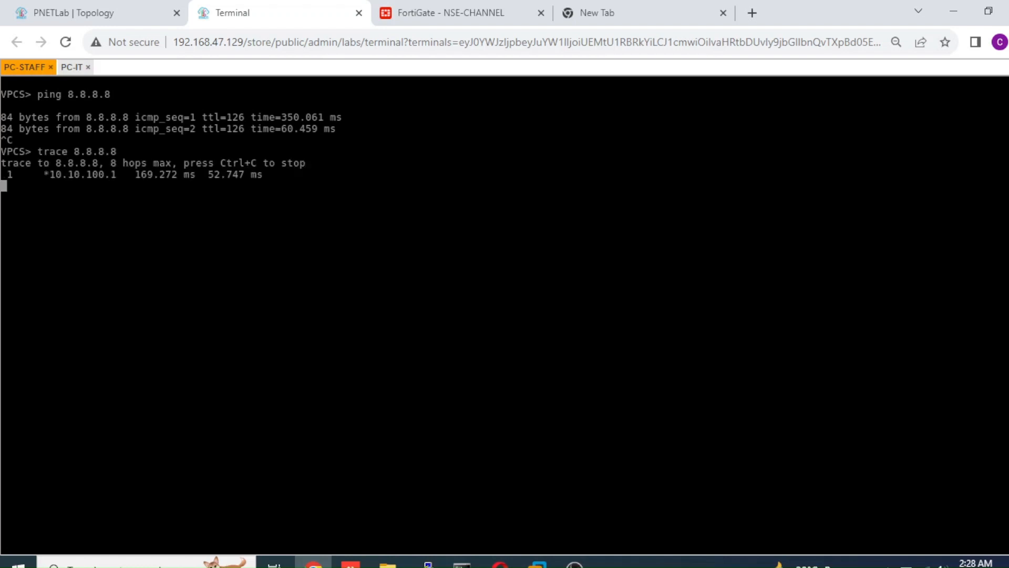
pyautogui.hotkey('ctrl', 'c')
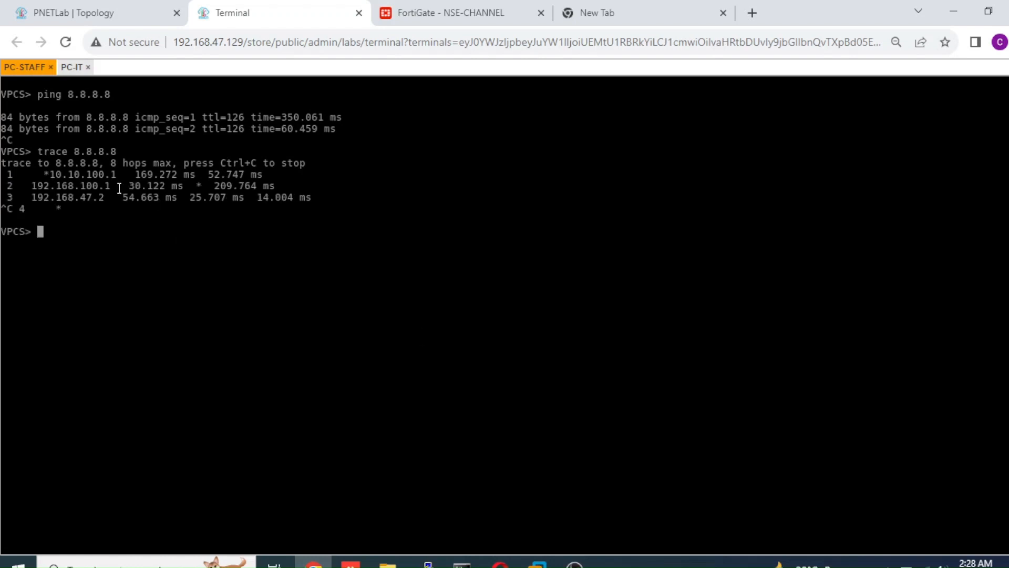
pyautogui.moveTo(122, 186); pyautogui.dragTo(41, 187)
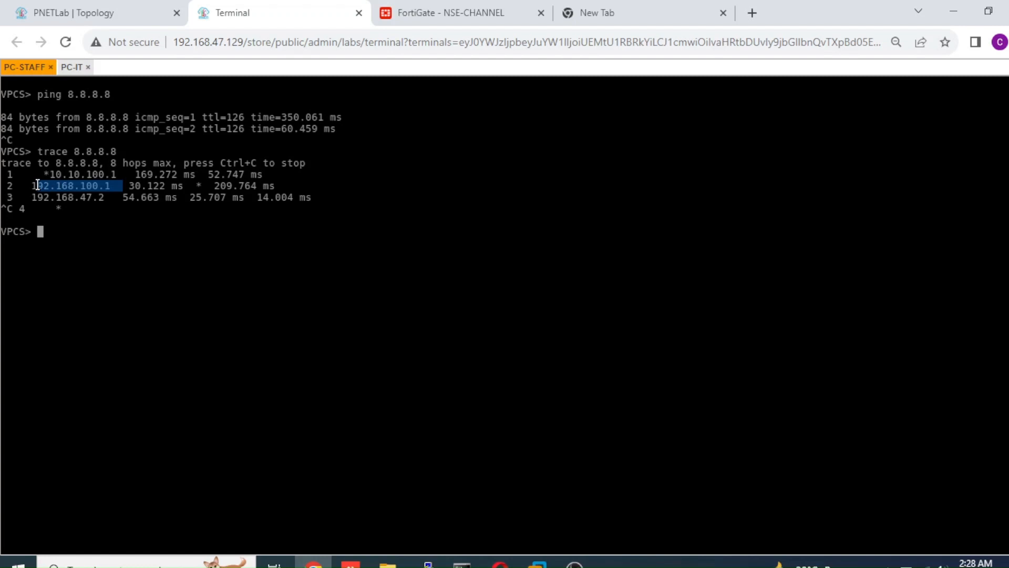
pyautogui.press('Up')
pyautogui.press('Return')
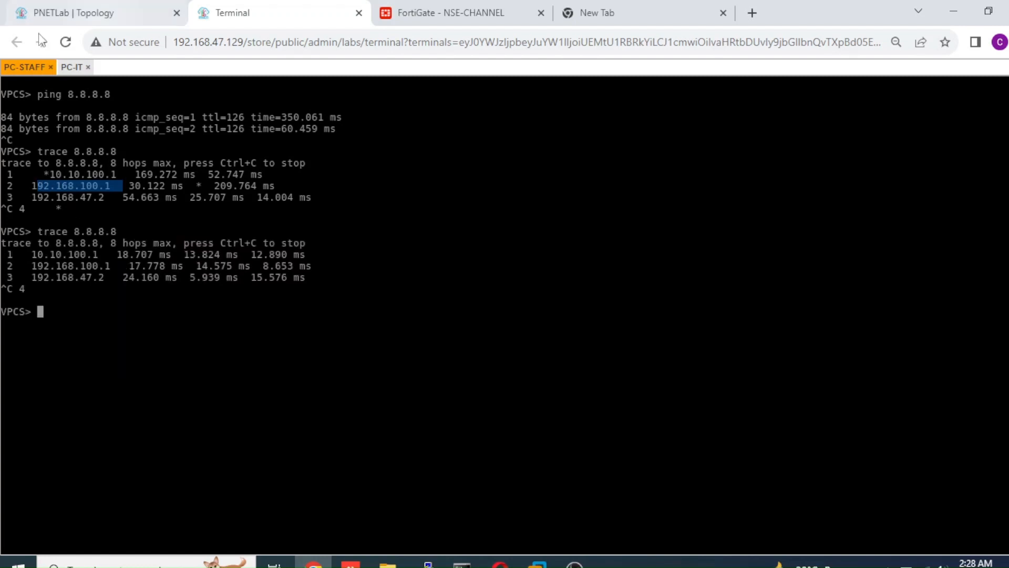
# Set the administrative distance of the ISP-2-BACKUP (port3) static route in FortiGate to 5 and save it.
pyautogui.click(70, 15)
pyautogui.click(448, 15)
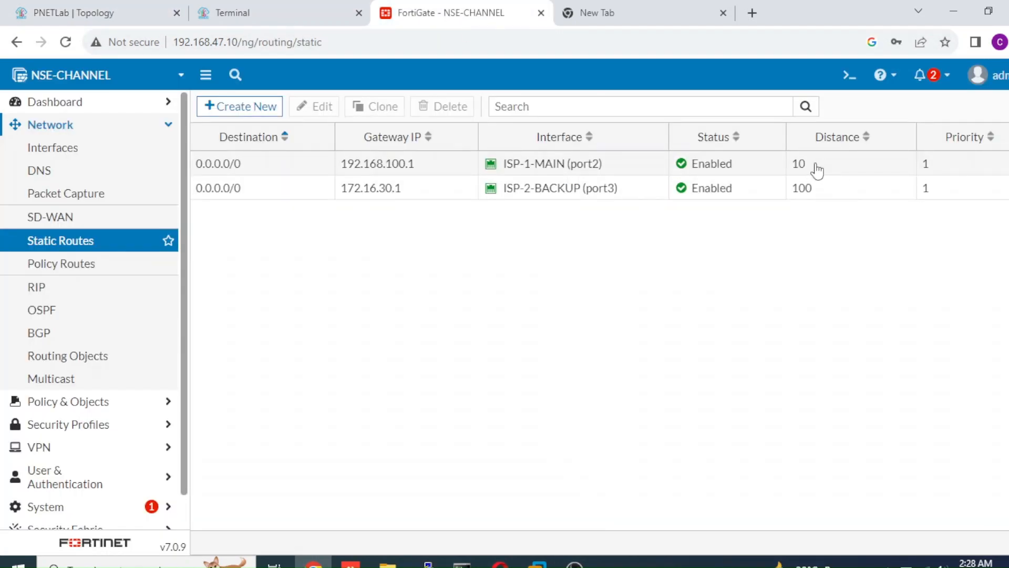
pyautogui.doubleClick(813, 195)
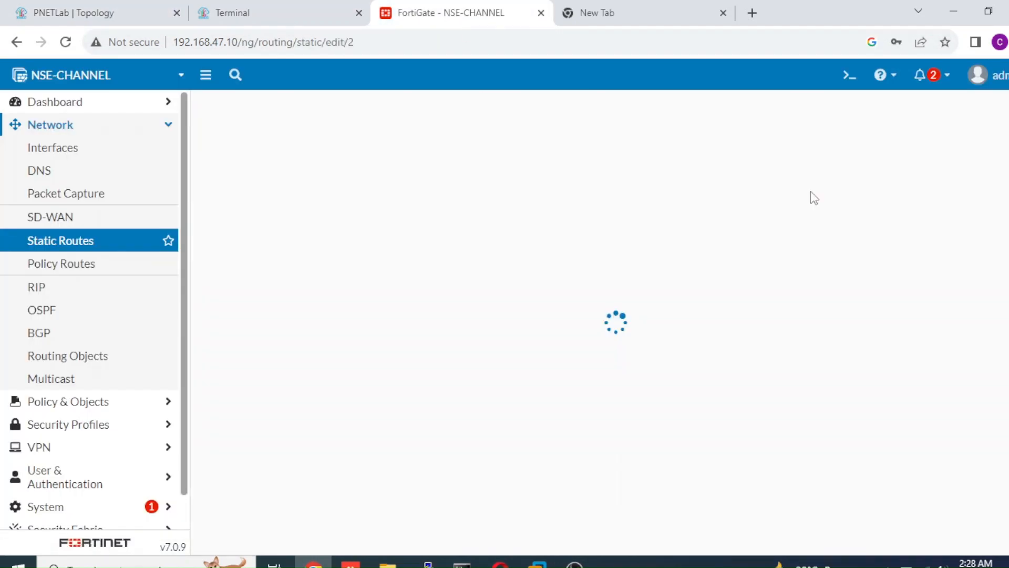
pyautogui.moveTo(513, 244); pyautogui.dragTo(278, 247)
pyautogui.write('5')
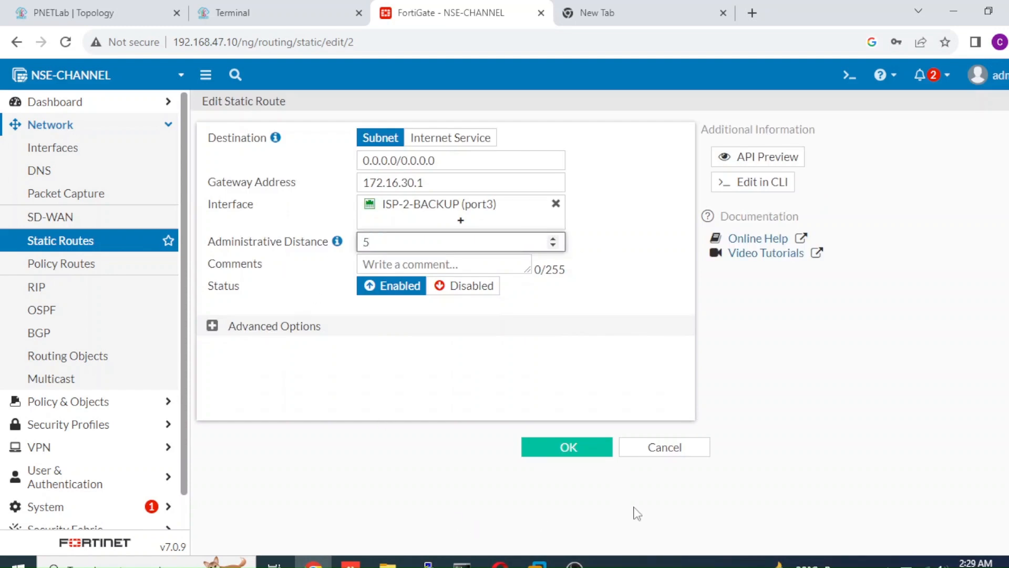
pyautogui.click(601, 446)
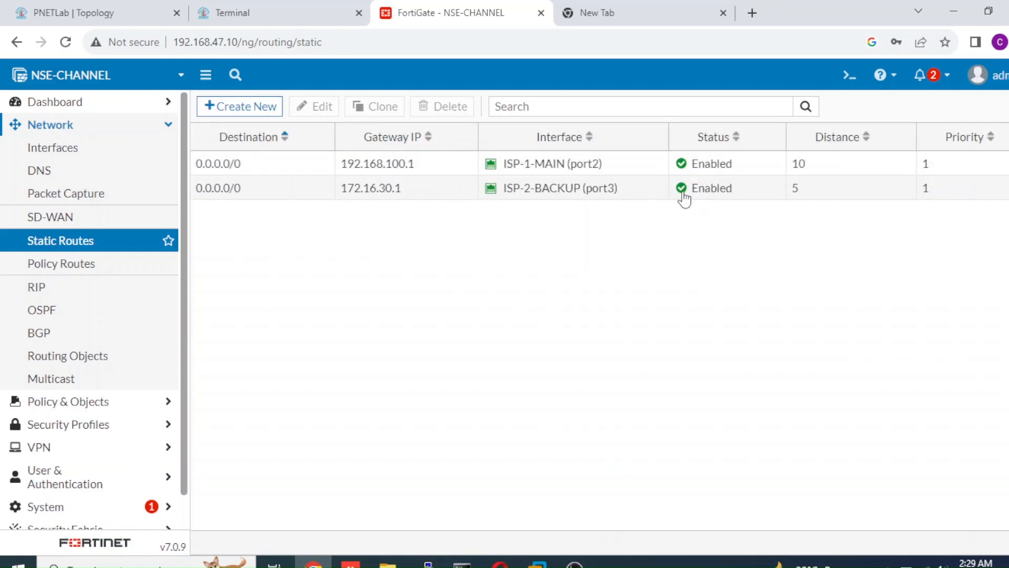
# Set the administrative distance of the ISP-2-BACKUP (port3) static route back to 100 and save it.
pyautogui.doubleClick(801, 193)
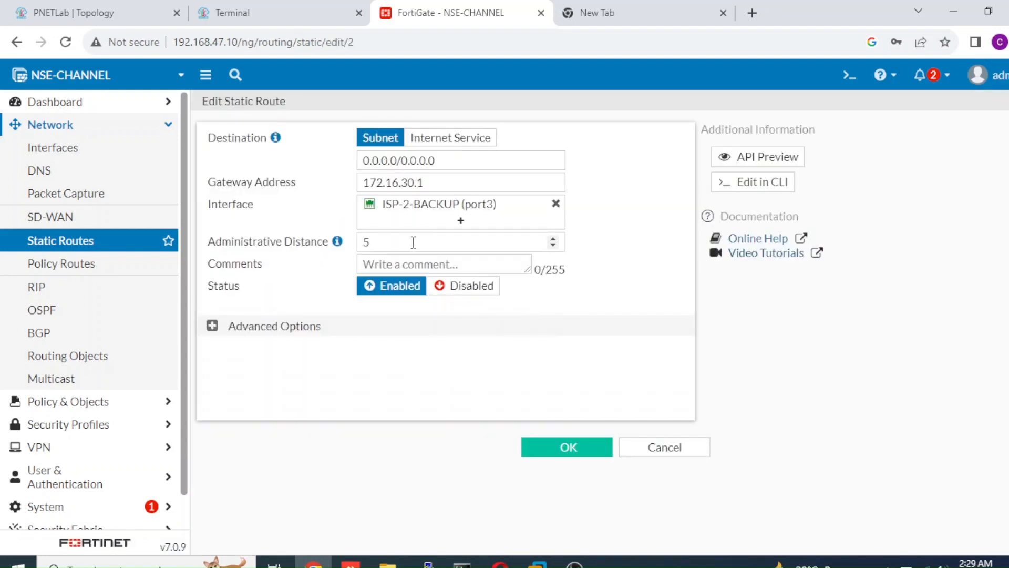
pyautogui.moveTo(414, 243); pyautogui.dragTo(289, 240)
pyautogui.write('100')
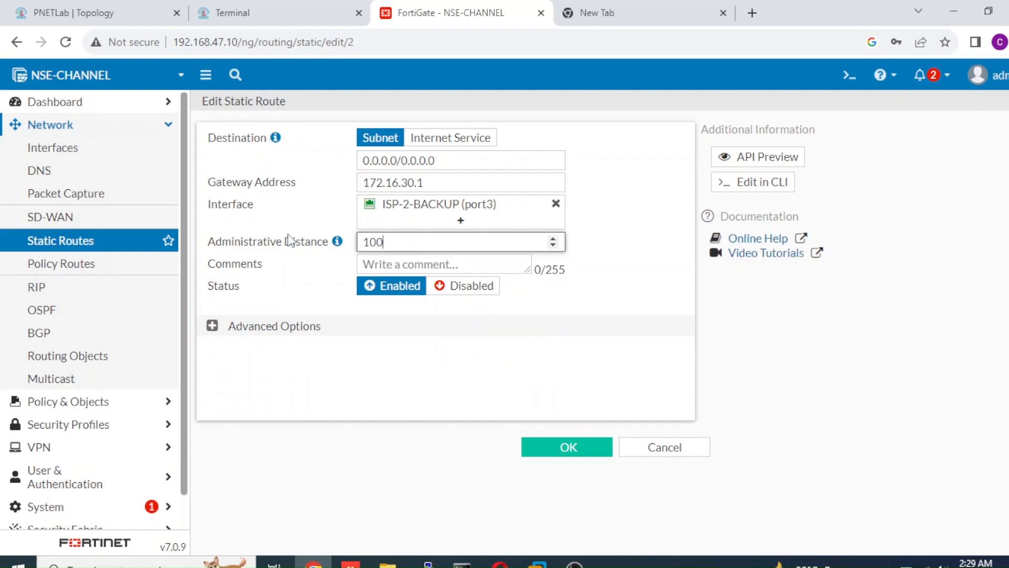
pyautogui.click(541, 448)
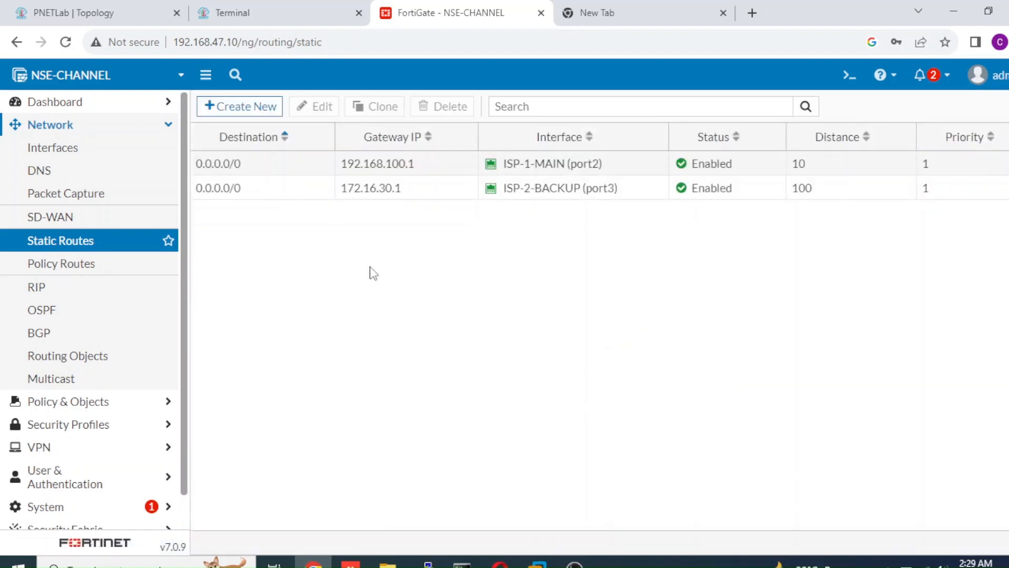
# Start a new firewall policy named Inet-Backup from INTERNAL (port4) to ISP-2-BACKUP (port3).
pyautogui.click(83, 404)
pyautogui.click(84, 184)
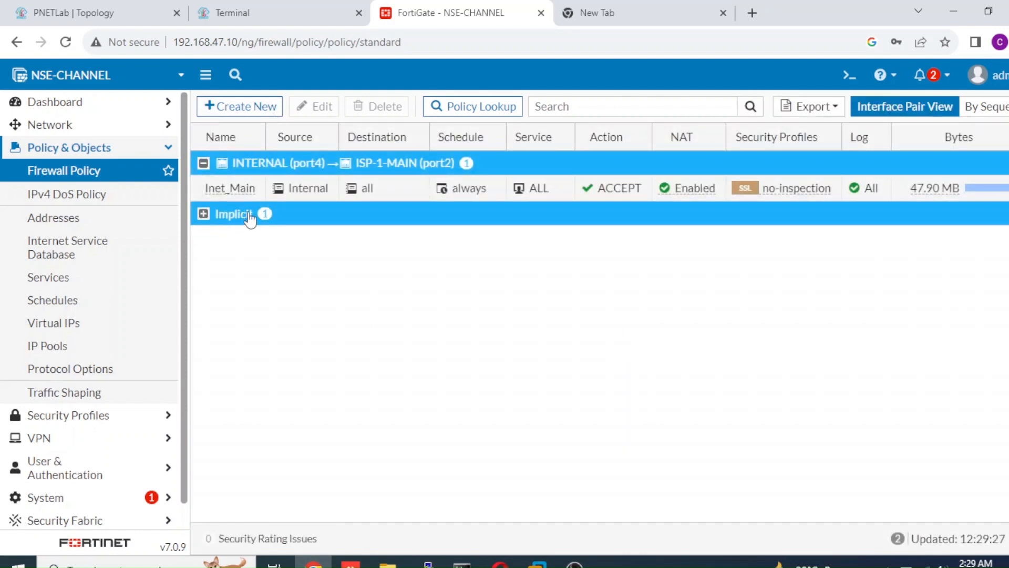
pyautogui.click(270, 115)
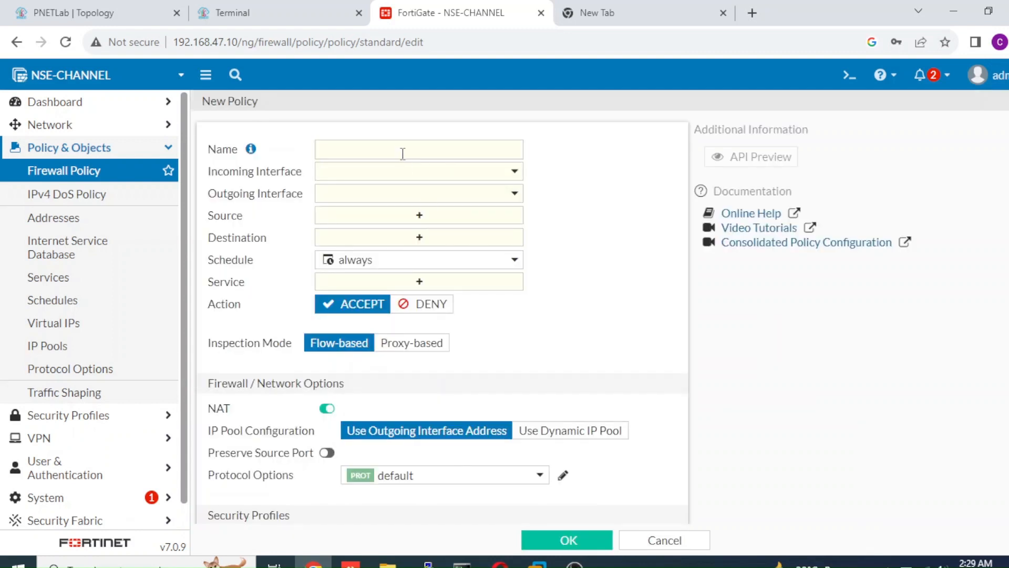
pyautogui.click(402, 153)
pyautogui.write('Inet-')
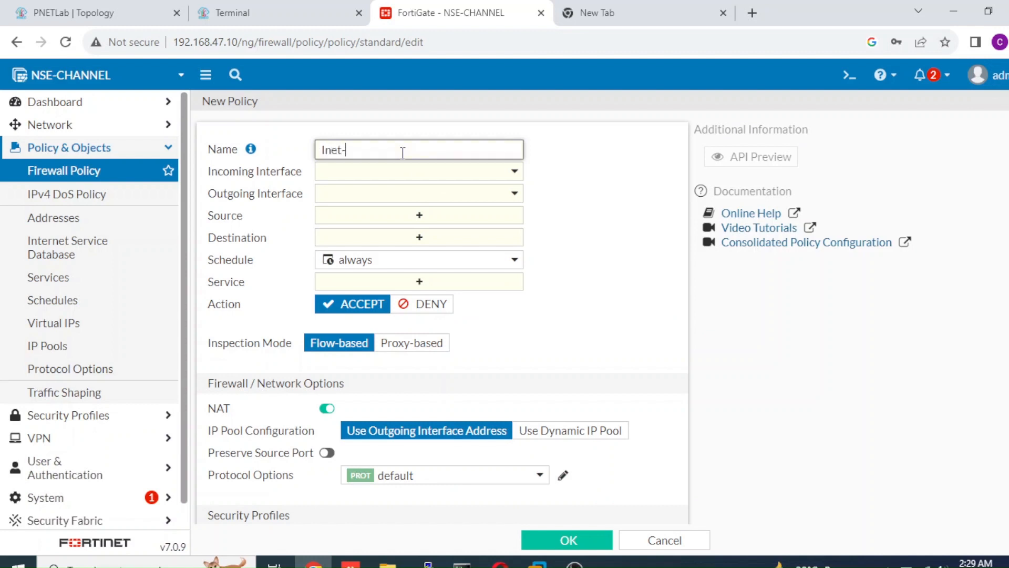
pyautogui.write('Backup')
pyautogui.click(399, 174)
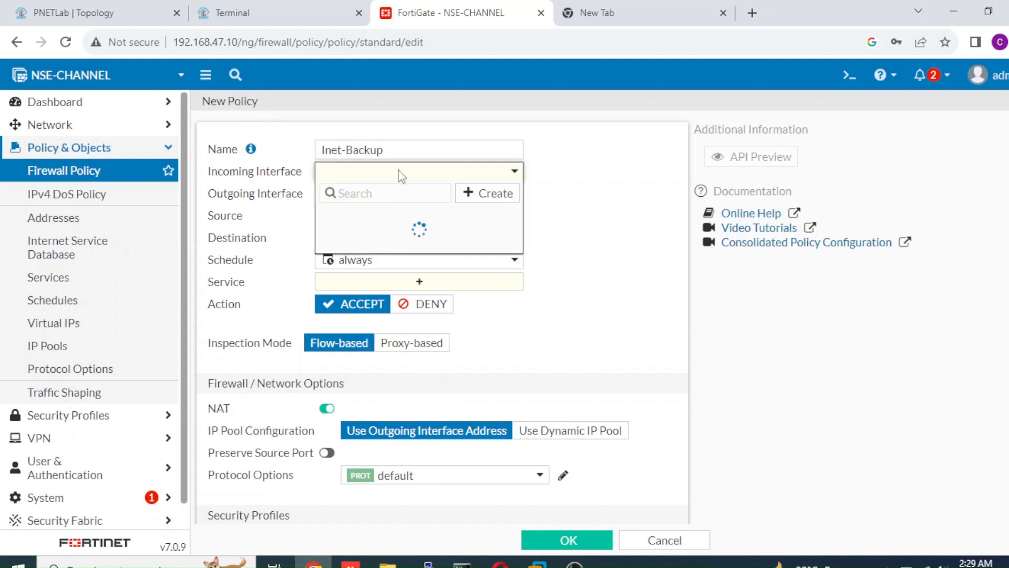
pyautogui.click(388, 267)
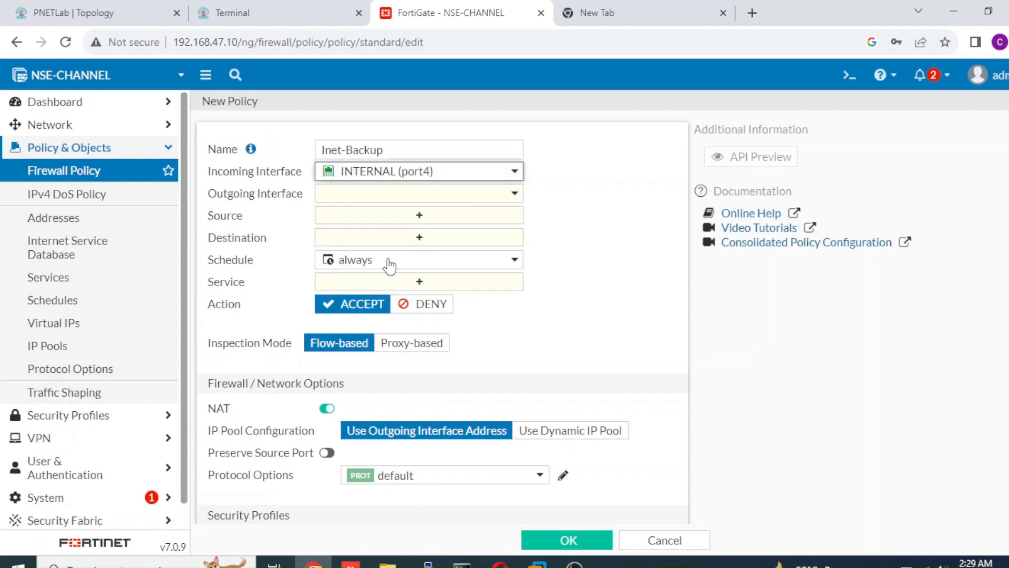
pyautogui.click(415, 197)
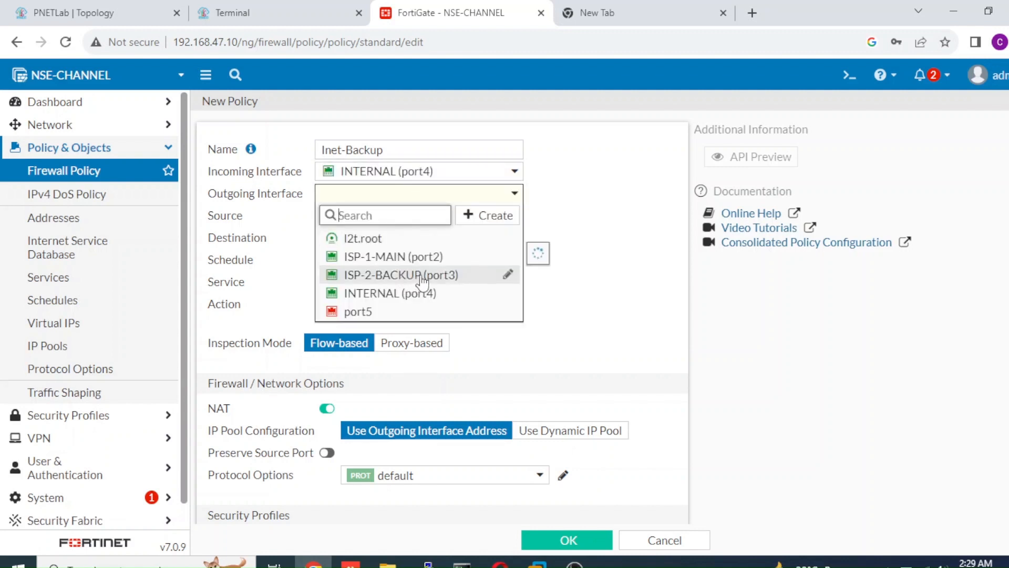
pyautogui.click(424, 278)
# Set the Inet-Backup policy's source and destination to all and its service to ALL.
pyautogui.click(419, 216)
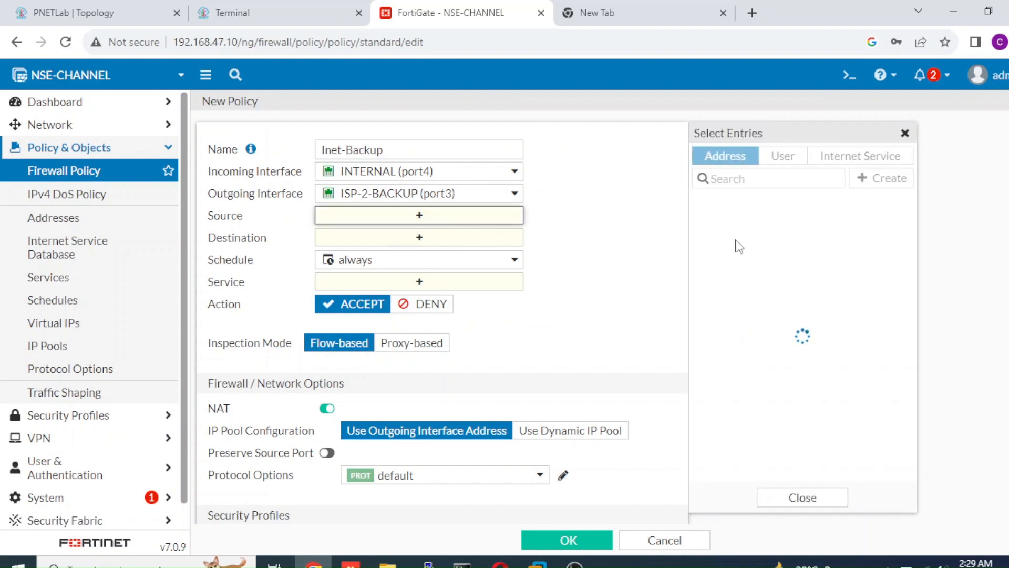
pyautogui.click(741, 224)
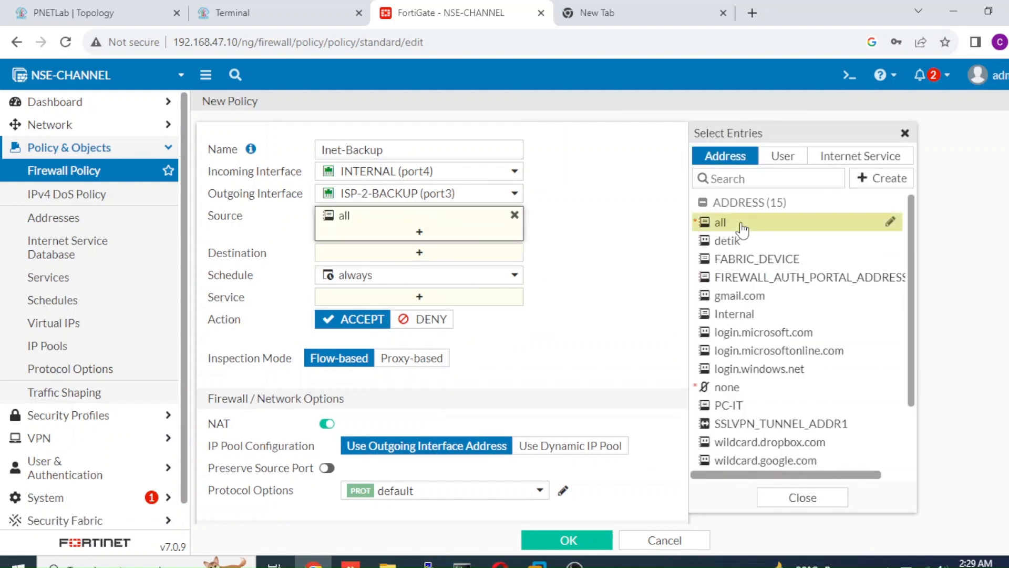
pyautogui.click(498, 251)
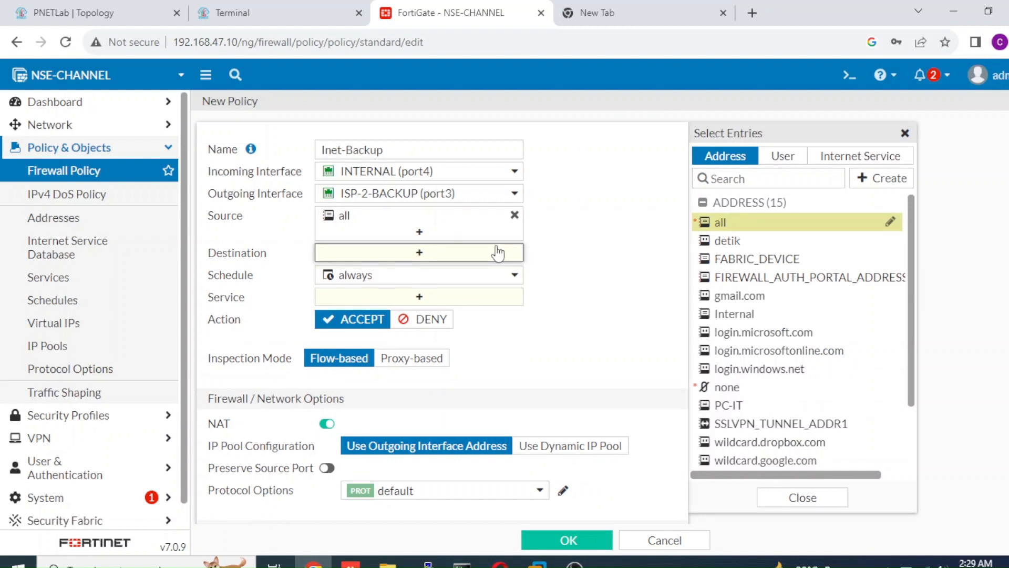
pyautogui.click(727, 227)
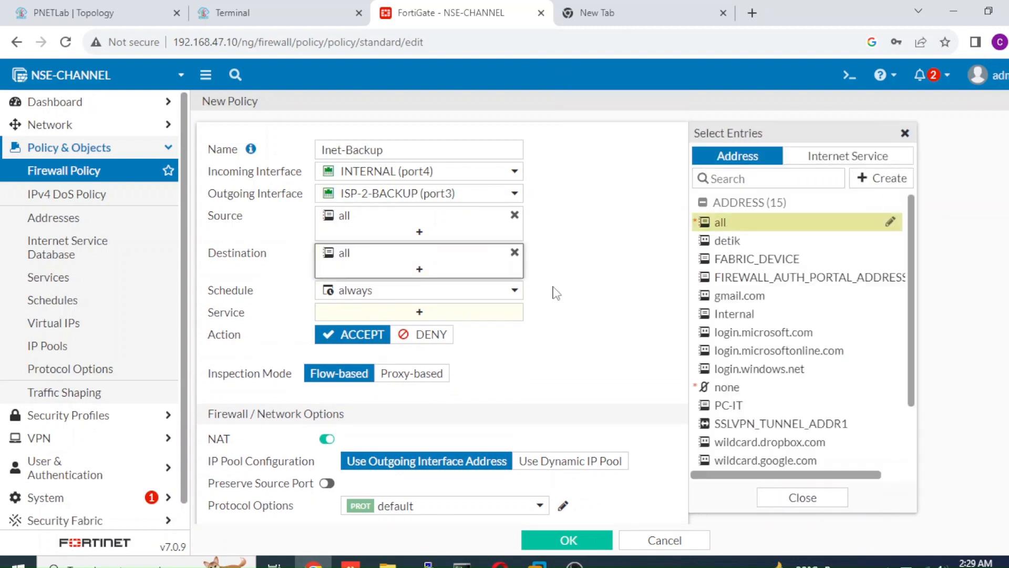
pyautogui.click(455, 320)
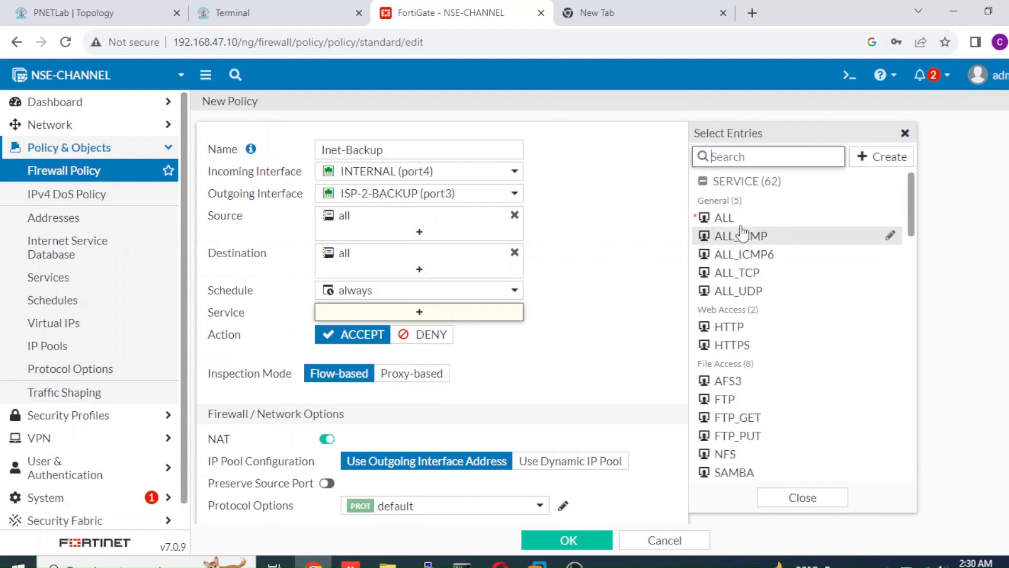
pyautogui.click(739, 221)
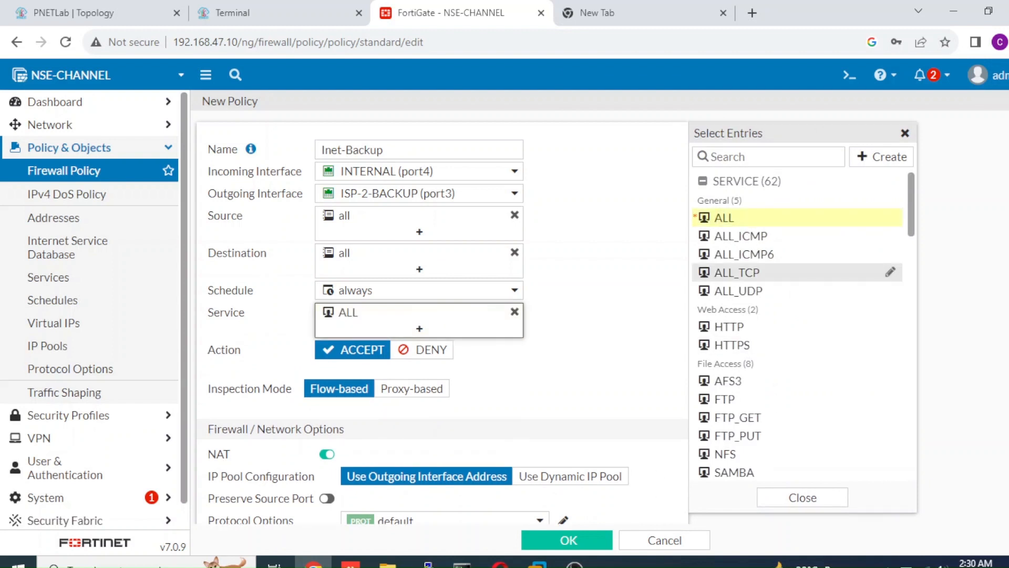
# Log all sessions of allowed traffic for the Inet-Backup policy and save the policy.
pyautogui.scroll(-5, 610, 284)
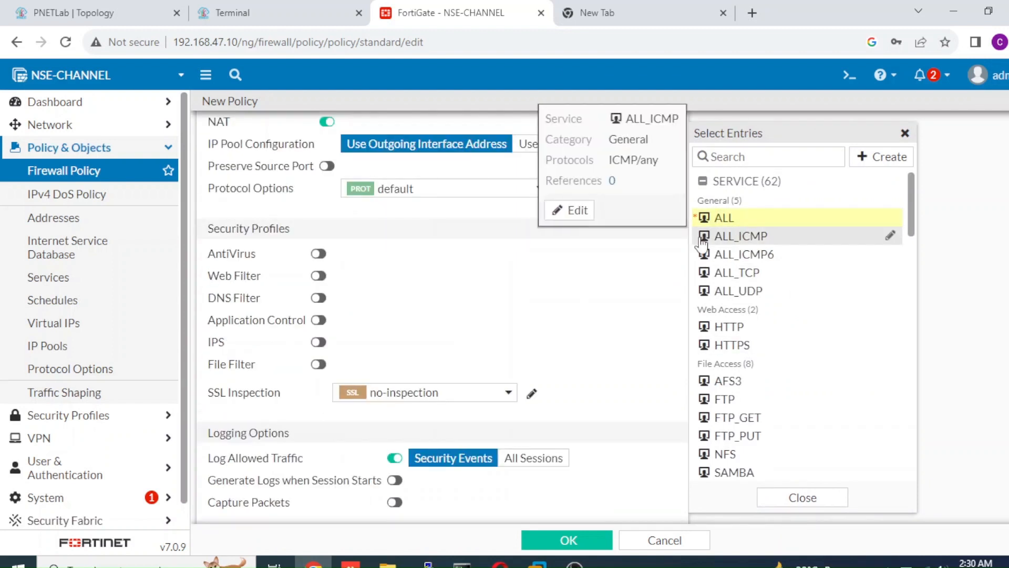
pyautogui.click(545, 456)
pyautogui.click(564, 539)
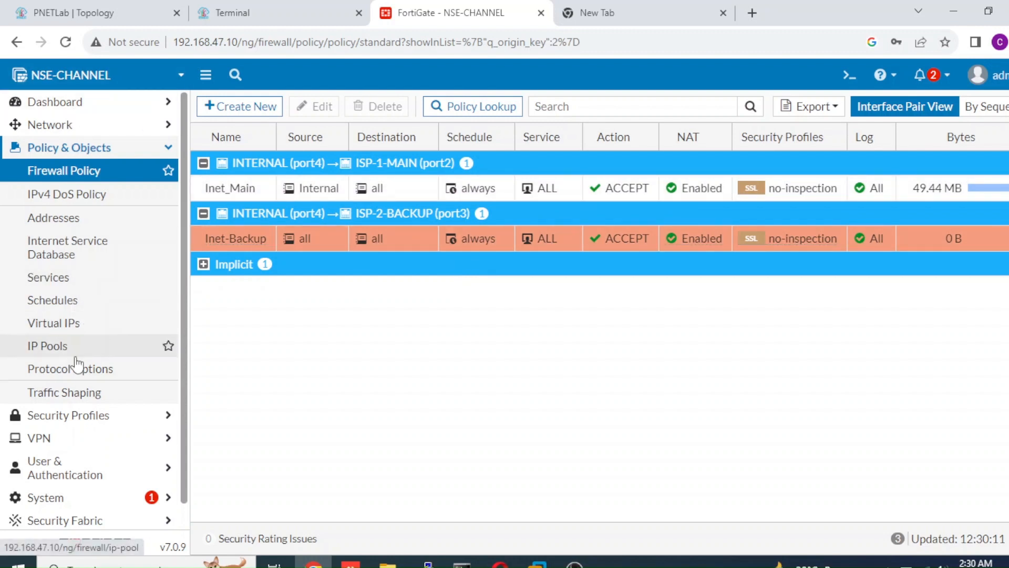
# Set the administrative distance of the ISP-2-BACKUP (port3) static route to 5 and save it.
pyautogui.click(129, 140)
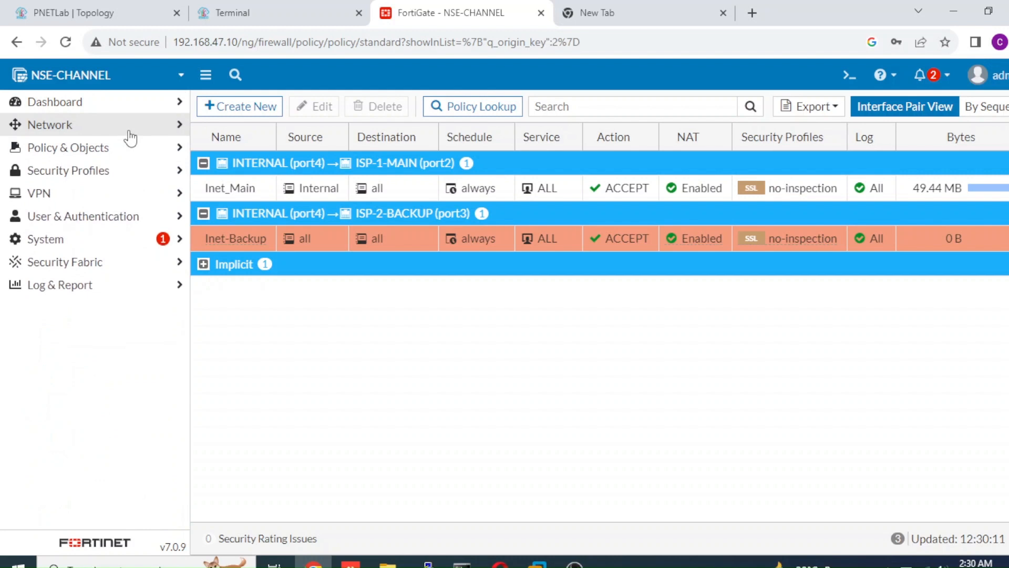
pyautogui.click(129, 132)
pyautogui.click(89, 242)
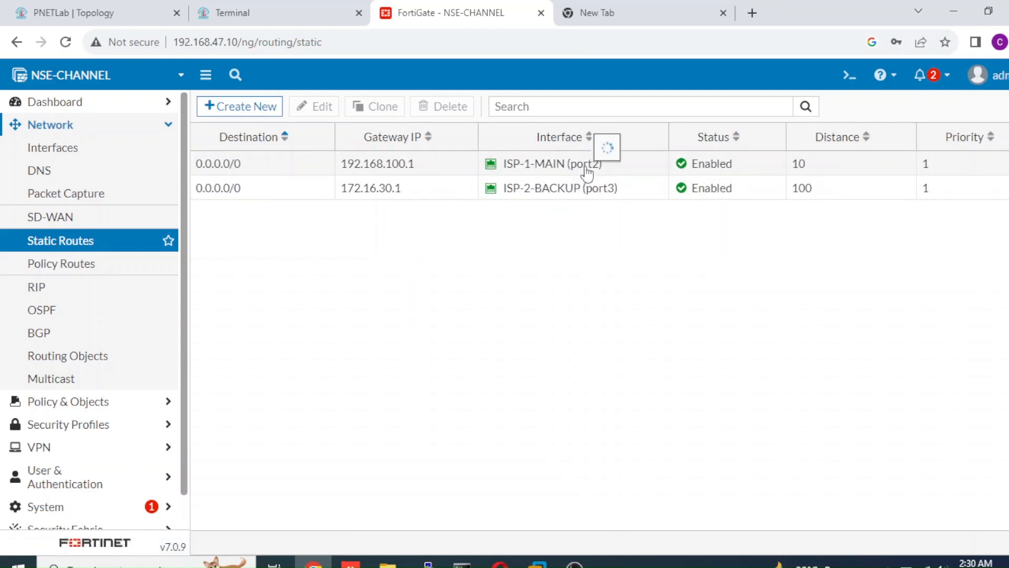
pyautogui.moveTo(572, 194)
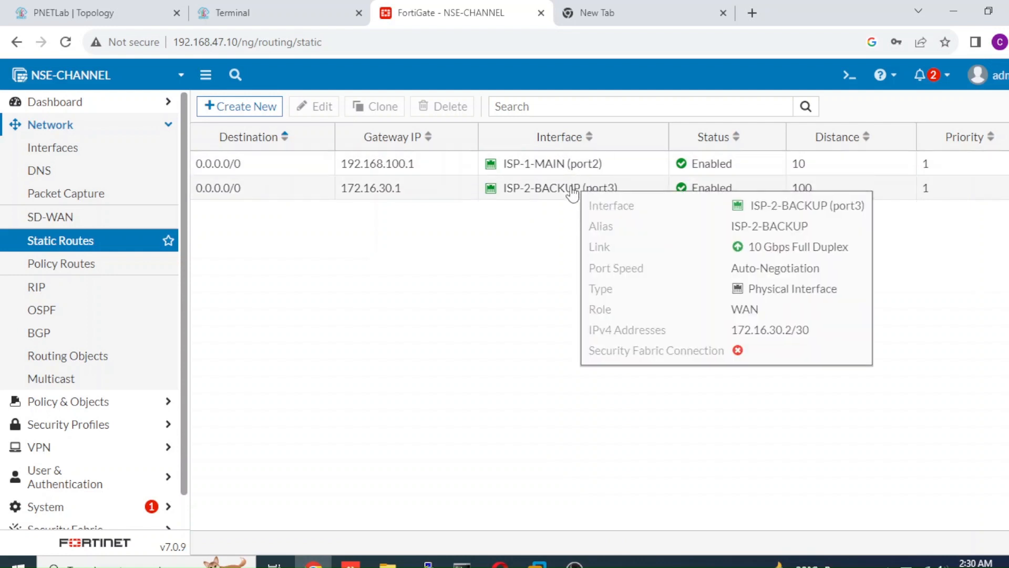
pyautogui.doubleClick(820, 190)
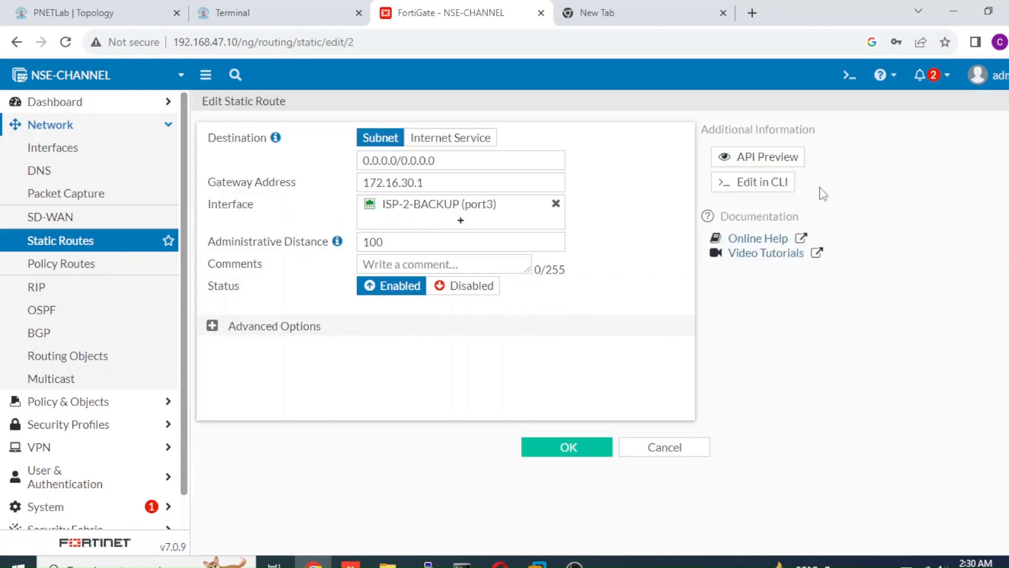
pyautogui.moveTo(417, 240); pyautogui.dragTo(257, 247)
pyautogui.write('5')
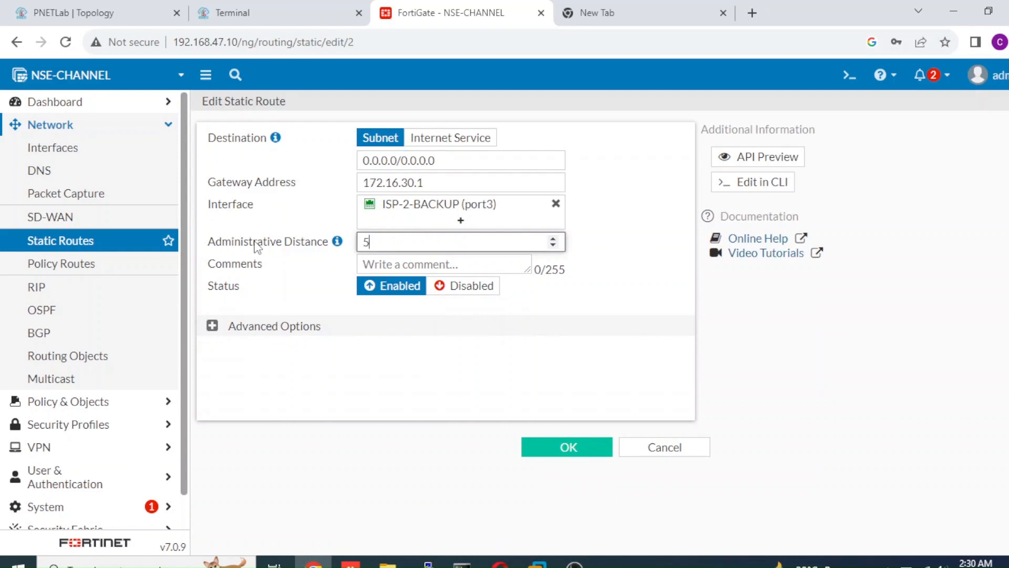
pyautogui.click(604, 451)
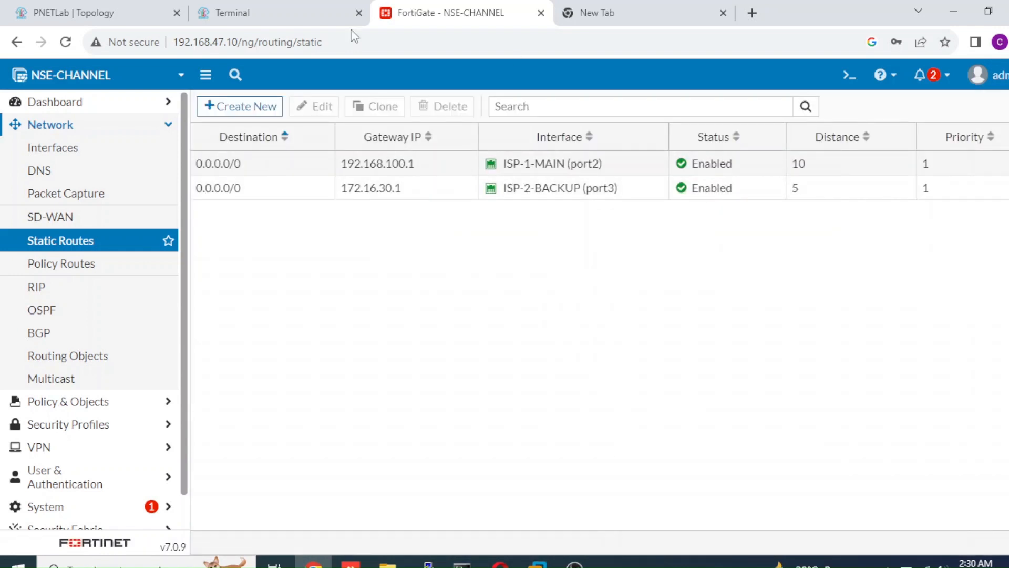
# Trace the route to 8.8.8.8 twice from the PC-STAFF console, stopping each trace once the ISP hop is listed.
pyautogui.click(102, 13)
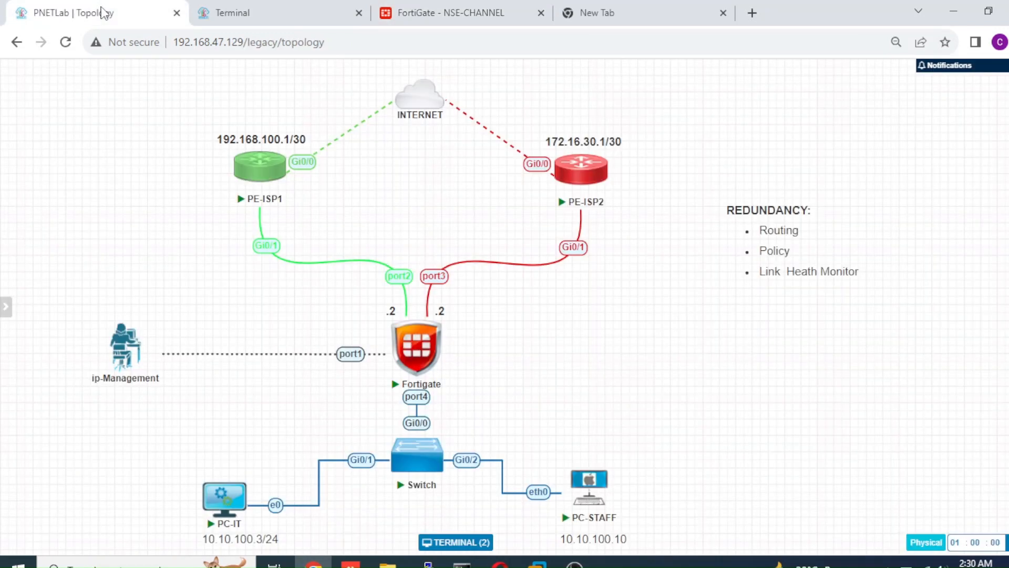
pyautogui.click(221, 21)
pyautogui.press('Up')
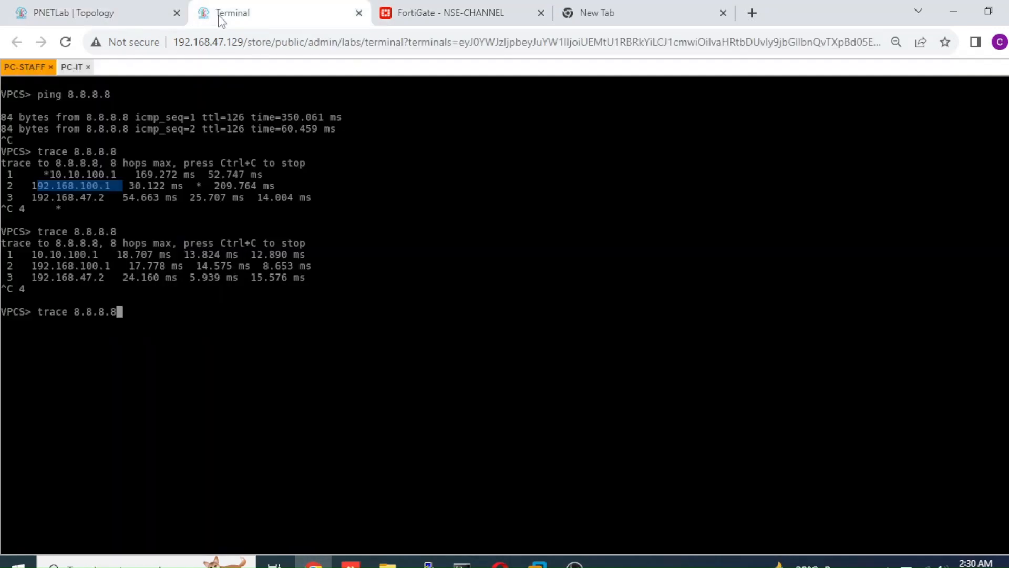
pyautogui.press('Return')
pyautogui.hotkey('ctrl', 'c')
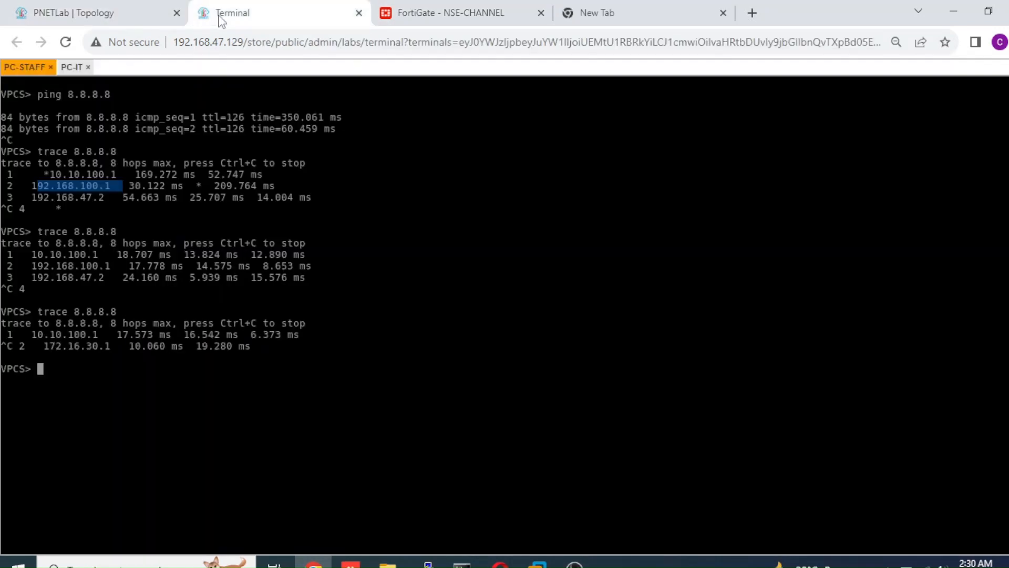
pyautogui.moveTo(121, 358); pyautogui.dragTo(50, 348)
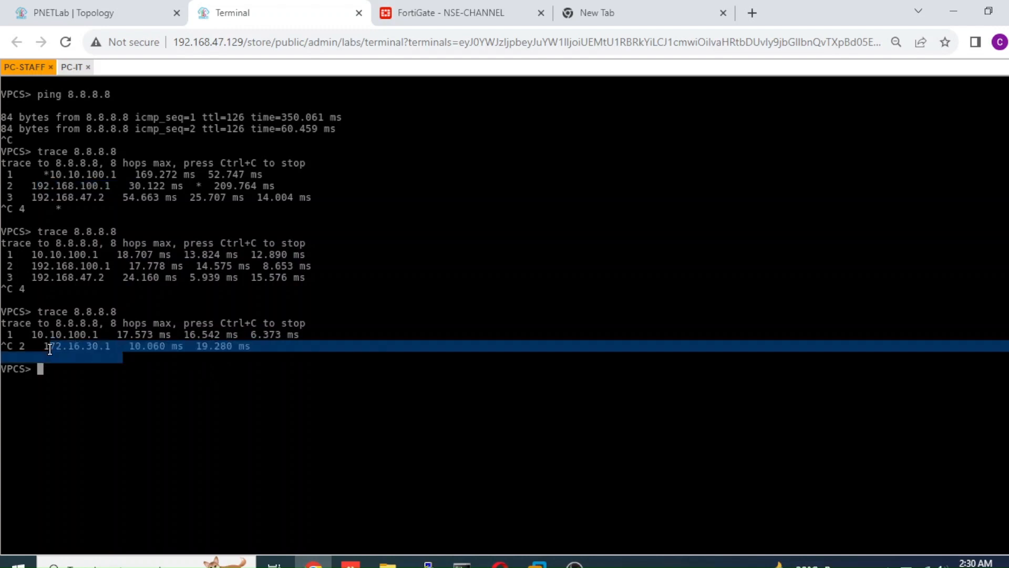
pyautogui.press('Up')
pyautogui.press('Return')
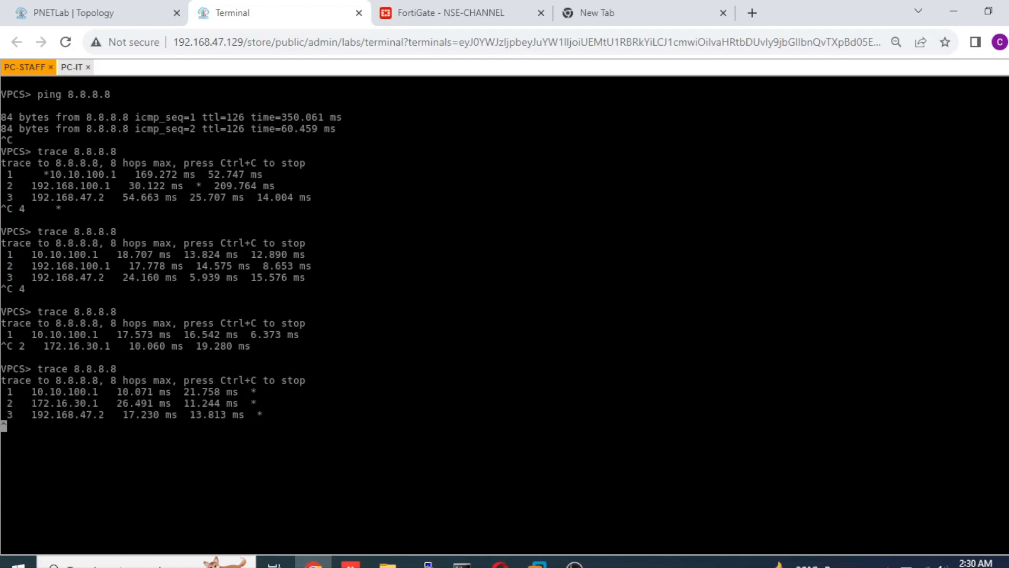
pyautogui.hotkey('ctrl', 'c')
pyautogui.hotkey('ctrl', 'c')
# Ping 8.8.8.8 from the PC-STAFF console.
pyautogui.write('ping ')
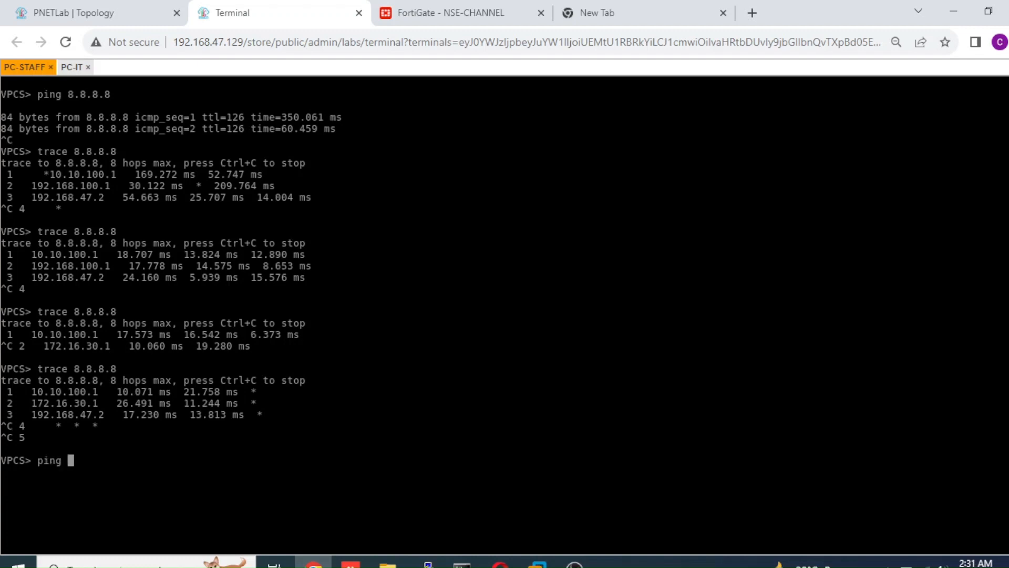
pyautogui.write('8.8.8.8')
pyautogui.press('Return')
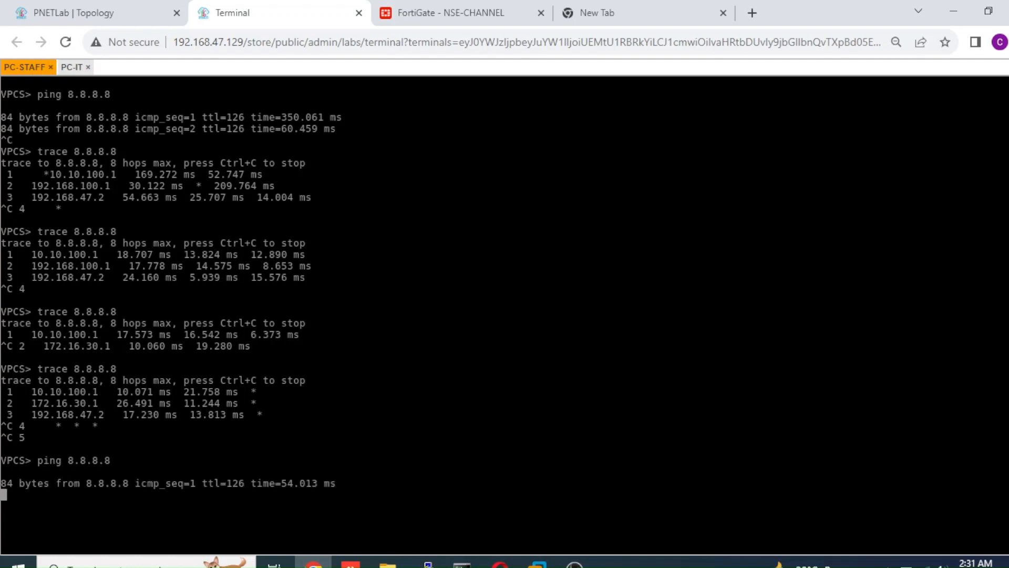
# Restore the ISP-2-BACKUP (port3) static route's administrative distance to 100 and save the route.
pyautogui.click(108, 9)
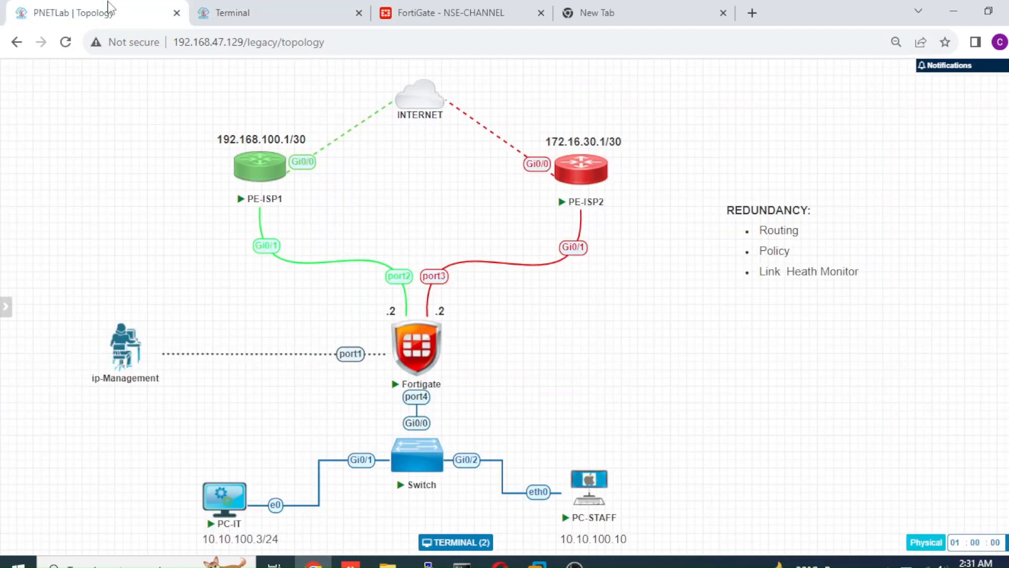
pyautogui.click(464, 16)
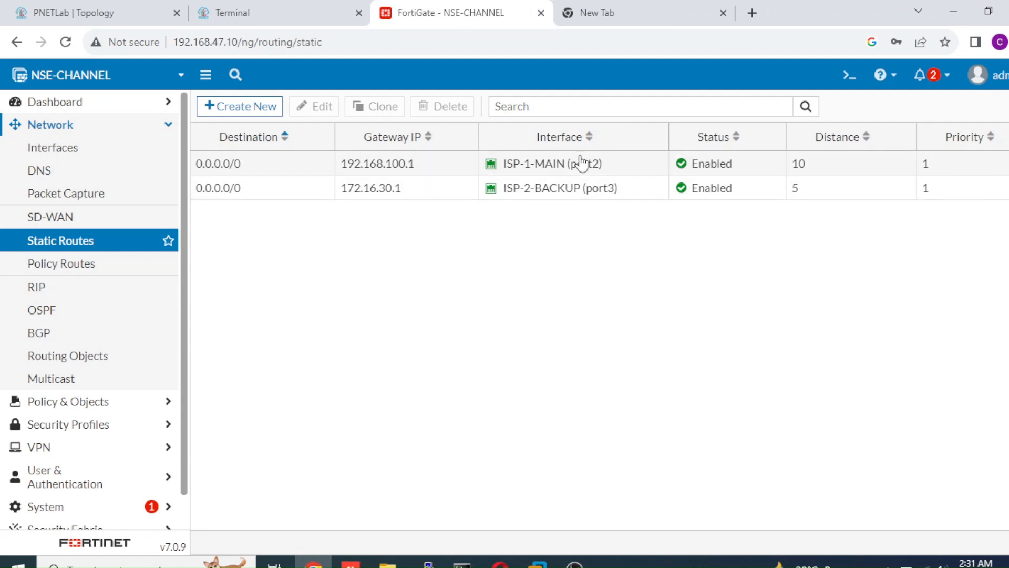
pyautogui.doubleClick(796, 189)
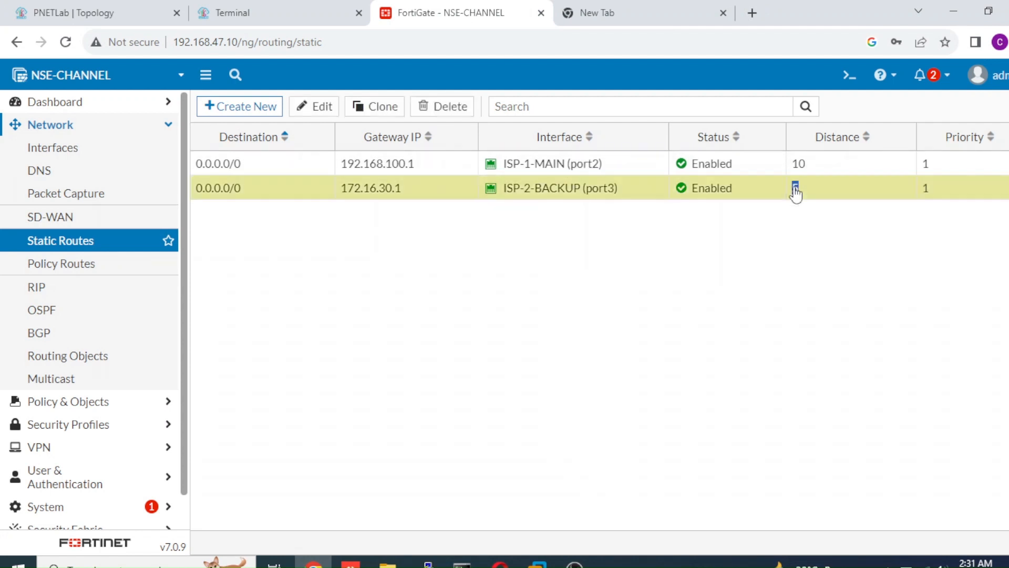
pyautogui.click(440, 243)
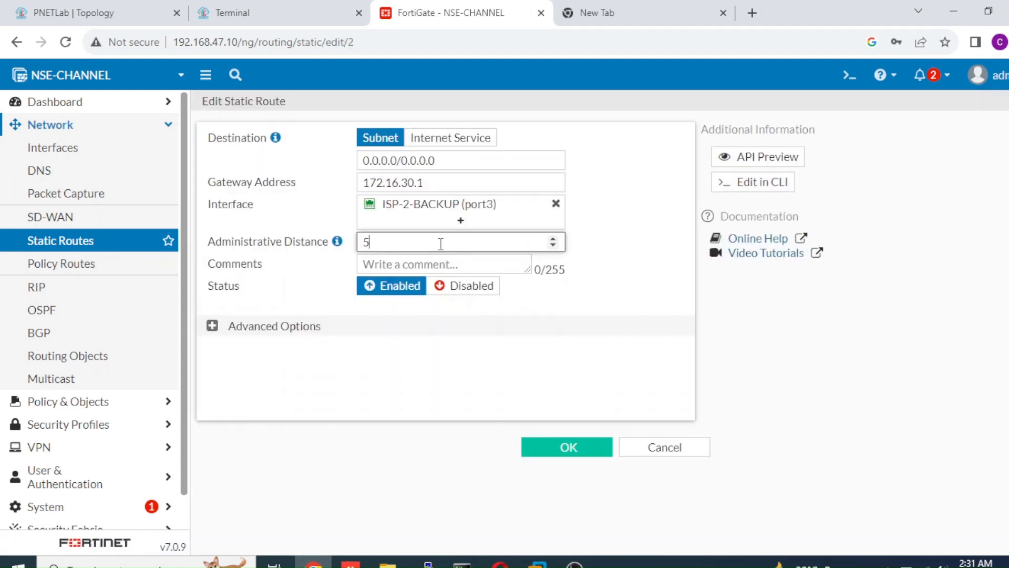
pyautogui.moveTo(441, 243); pyautogui.dragTo(288, 245)
pyautogui.write('100')
pyautogui.click(591, 447)
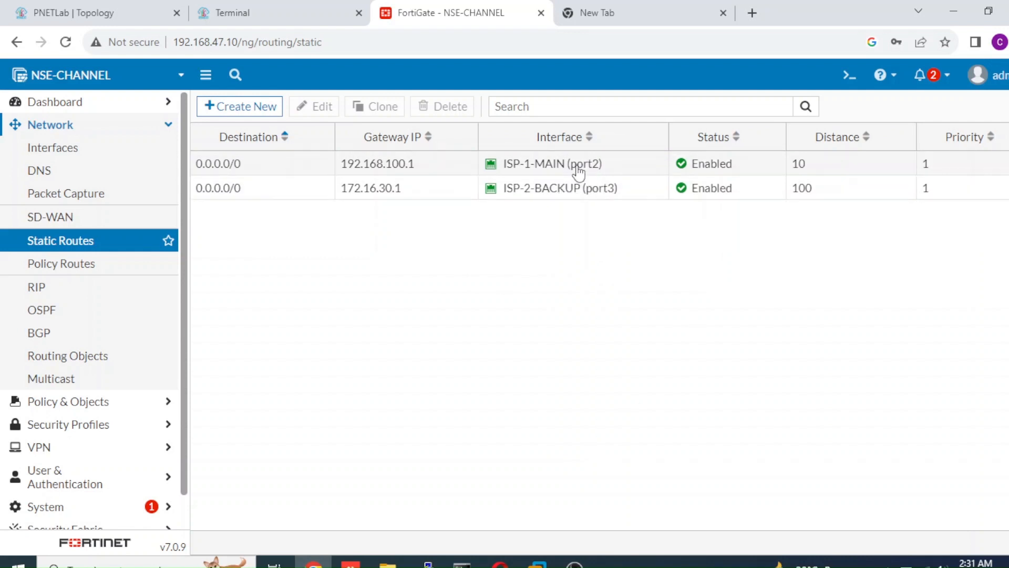
# Review the details of the ISP-1-MAIN and ISP-2-BACKUP interfaces in the static routes and the network interface list.
pyautogui.moveTo(558, 168)
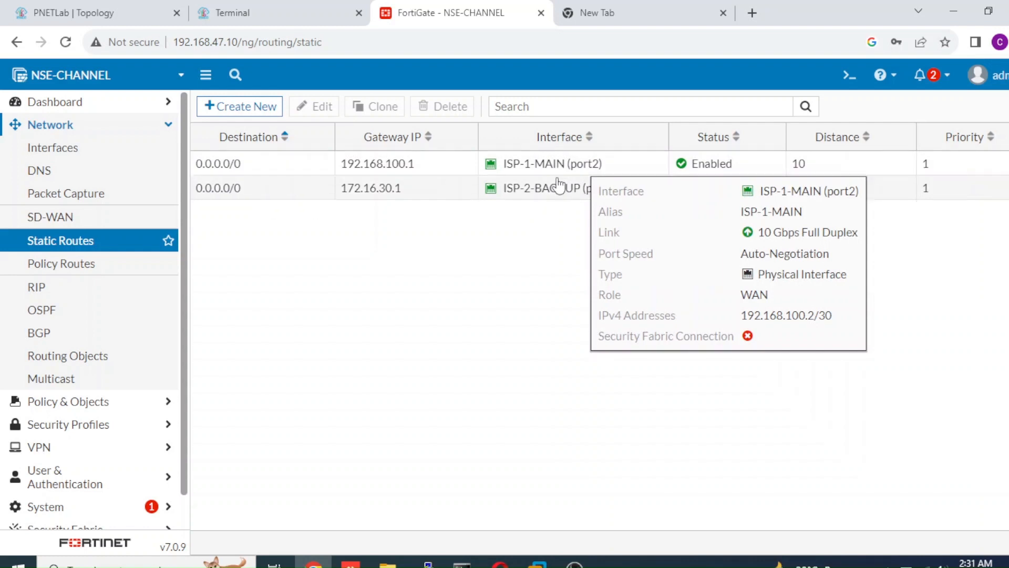
pyautogui.moveTo(558, 197)
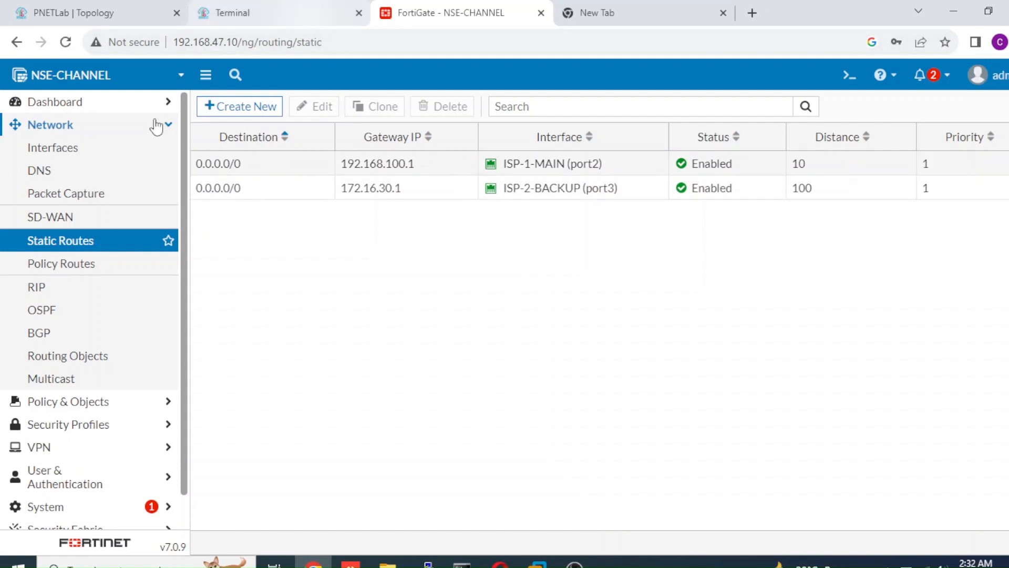
pyautogui.click(111, 155)
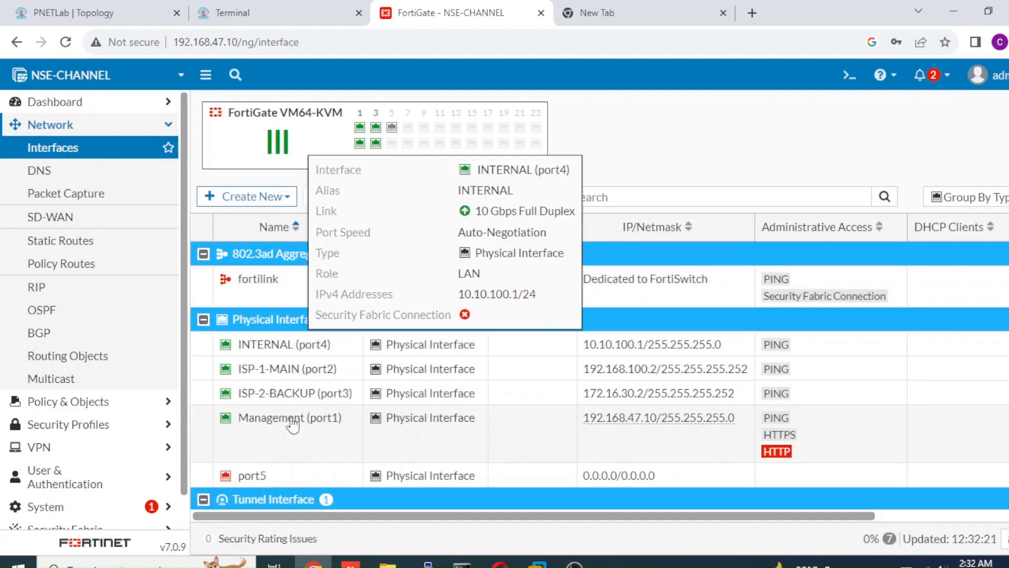
pyautogui.moveTo(290, 375)
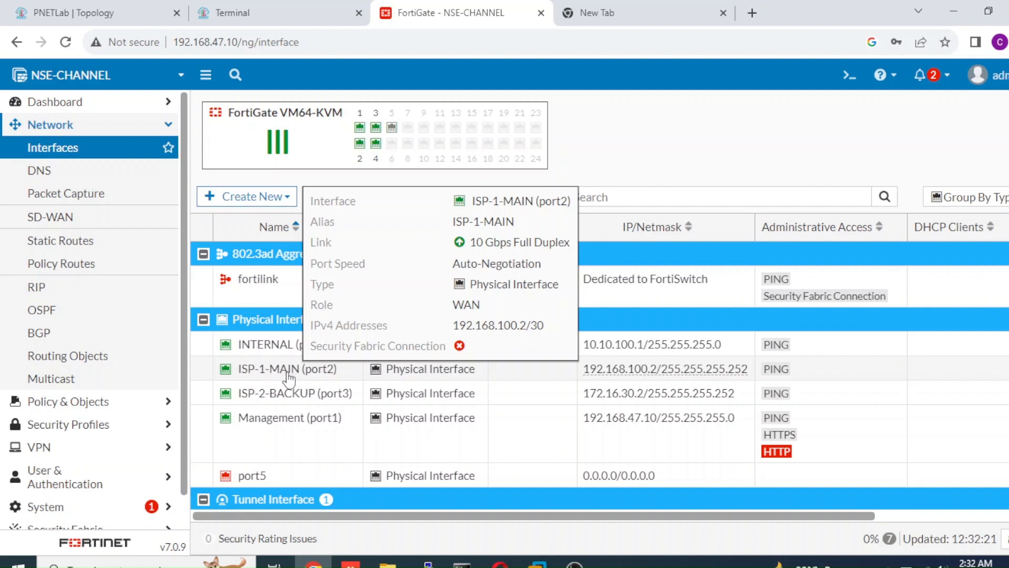
pyautogui.moveTo(290, 396)
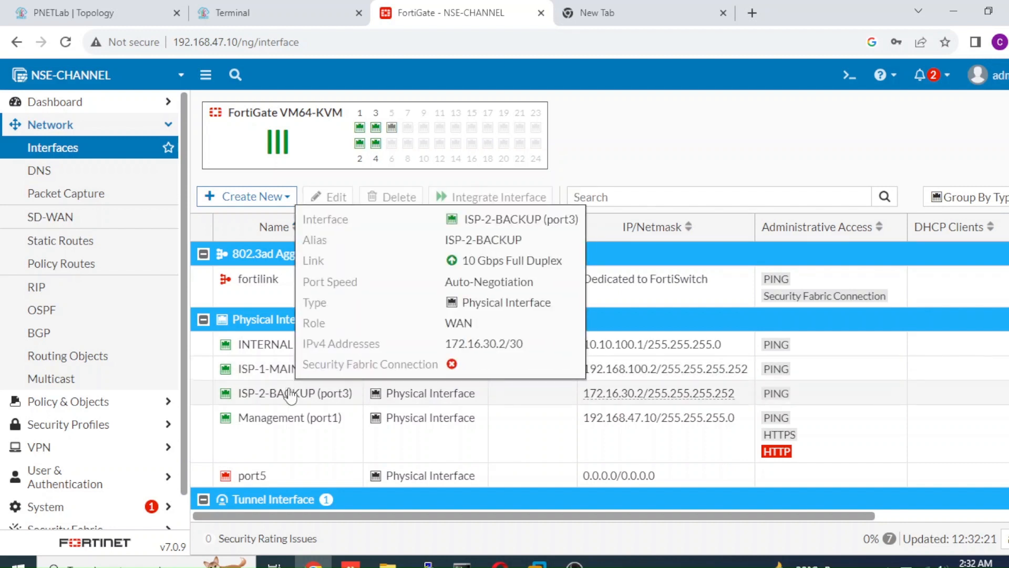
# Open the PE-ISP1 router's console from the lab topology and enter global configuration mode.
pyautogui.click(139, 22)
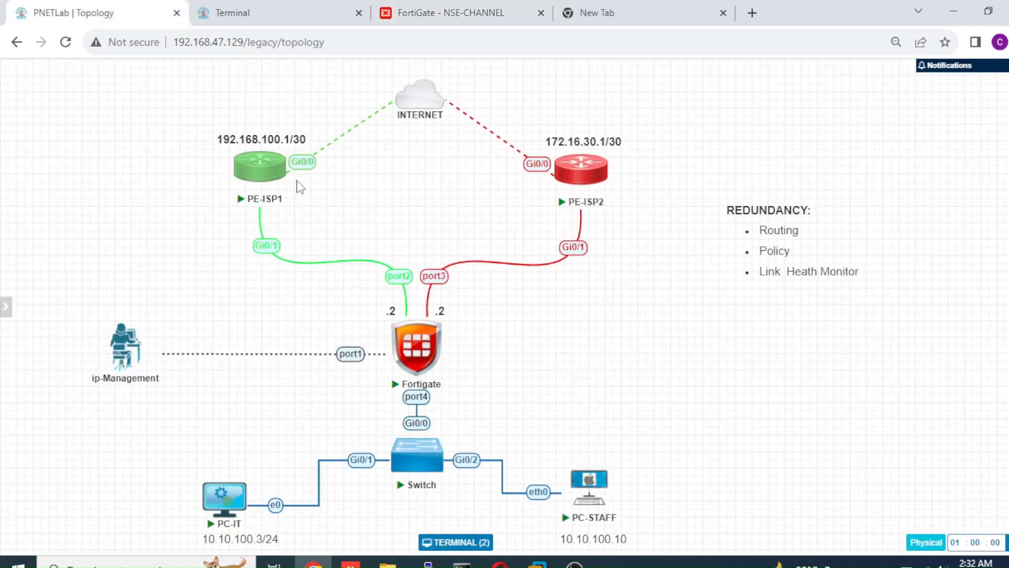
pyautogui.click(267, 170)
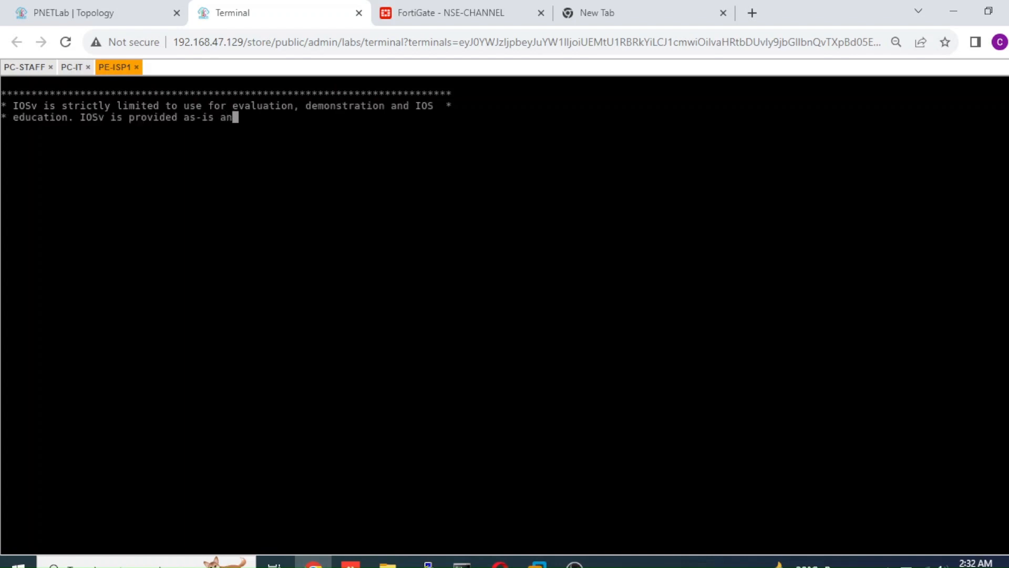
pyautogui.click(130, 17)
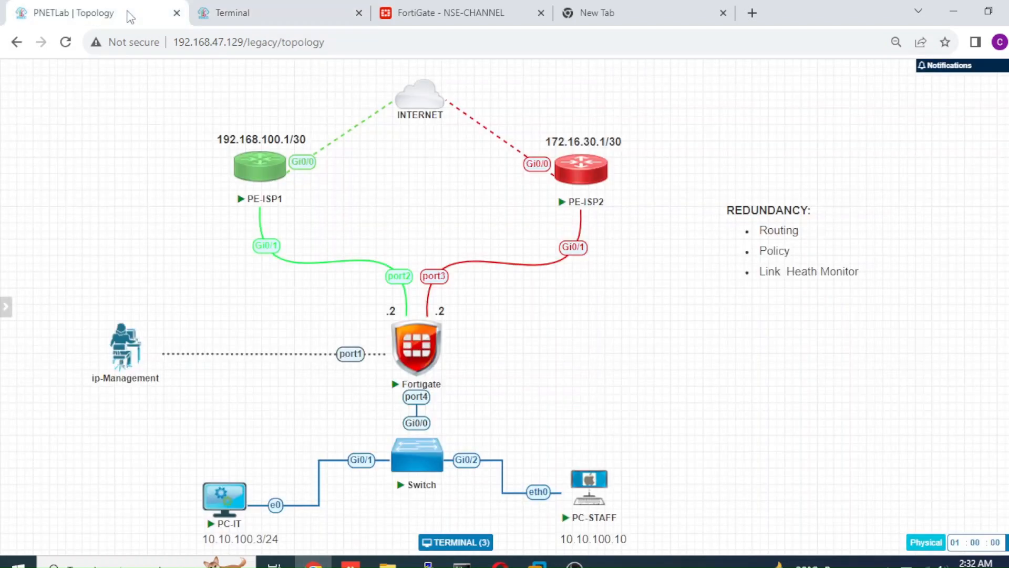
pyautogui.click(251, 12)
pyautogui.write('ena')
pyautogui.press('Return')
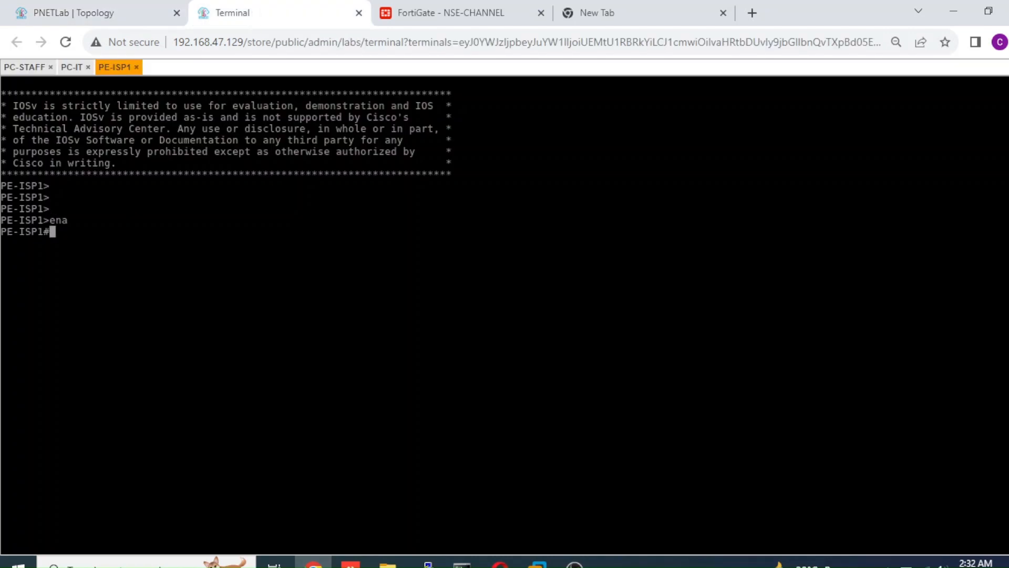
pyautogui.write('con')
pyautogui.press('Tab')
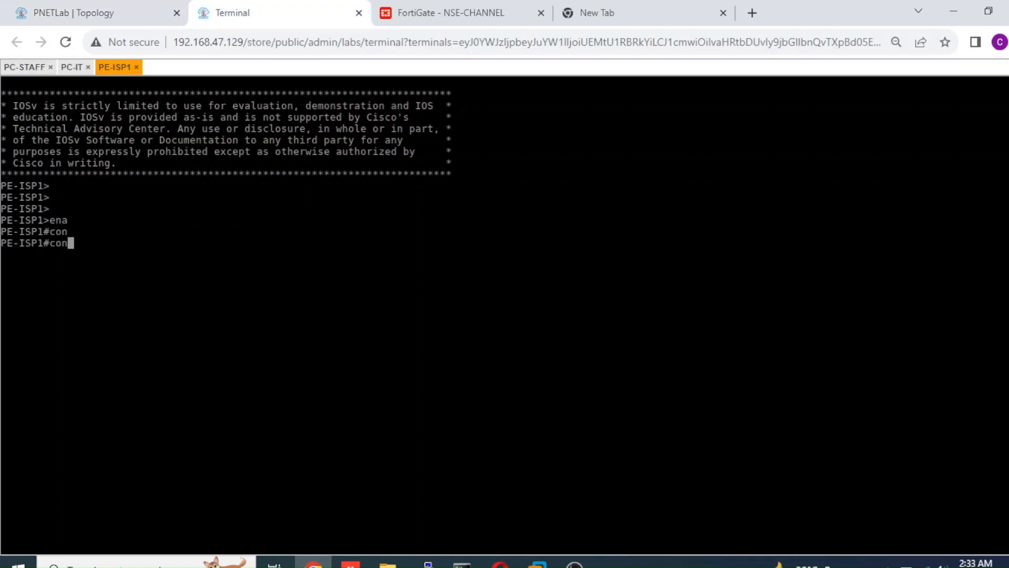
pyautogui.write('f t')
pyautogui.press('Return')
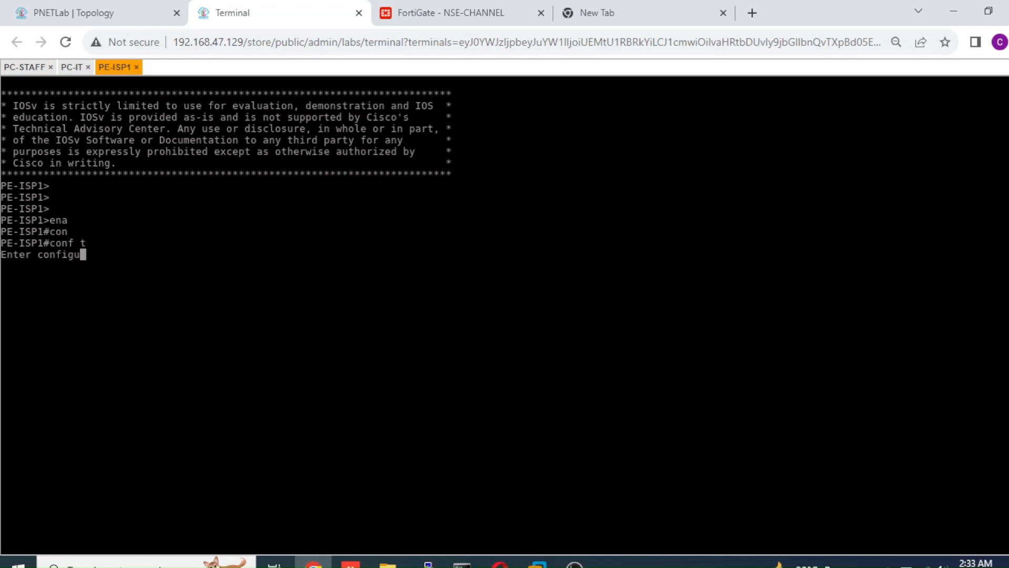
# Shut down interface gigabitEthernet 0/1 on the PE-ISP1 router.
pyautogui.write('int gi')
pyautogui.press('Tab')
pyautogui.write('0')
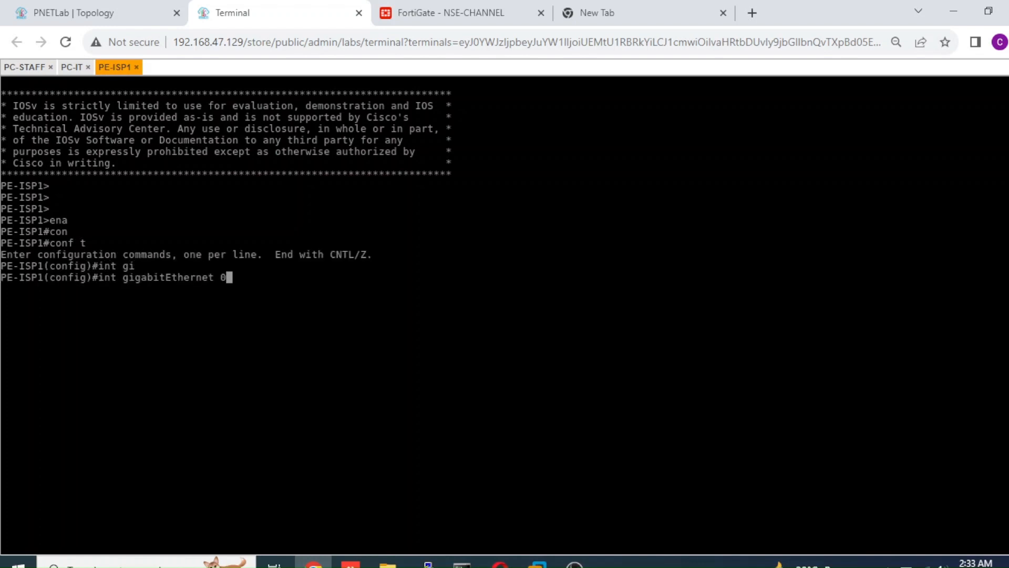
pyautogui.write('/1')
pyautogui.press('Return')
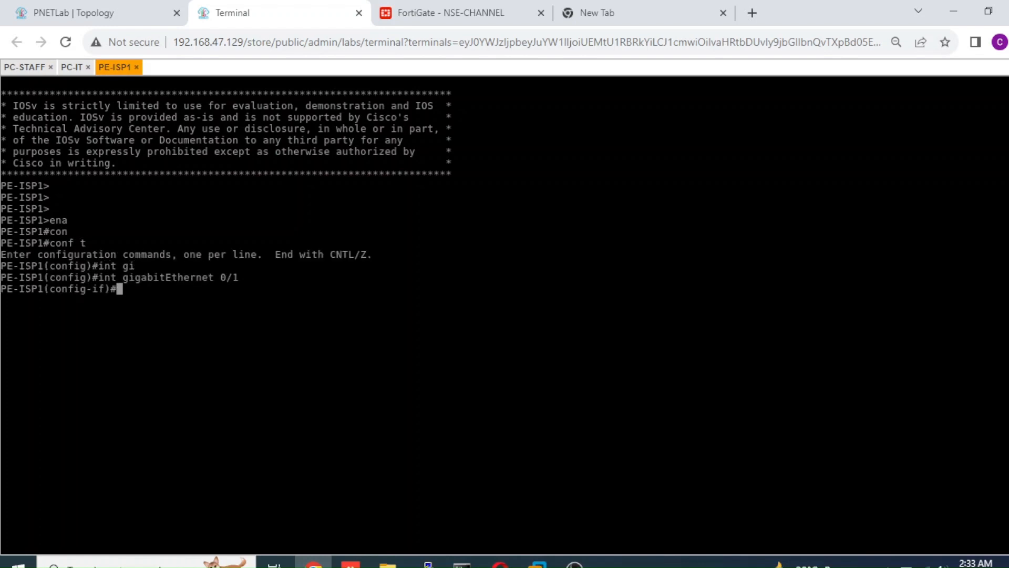
pyautogui.write('shi')
pyautogui.press('BackSpace')
pyautogui.write('u')
pyautogui.press('Tab')
pyautogui.press('Return')
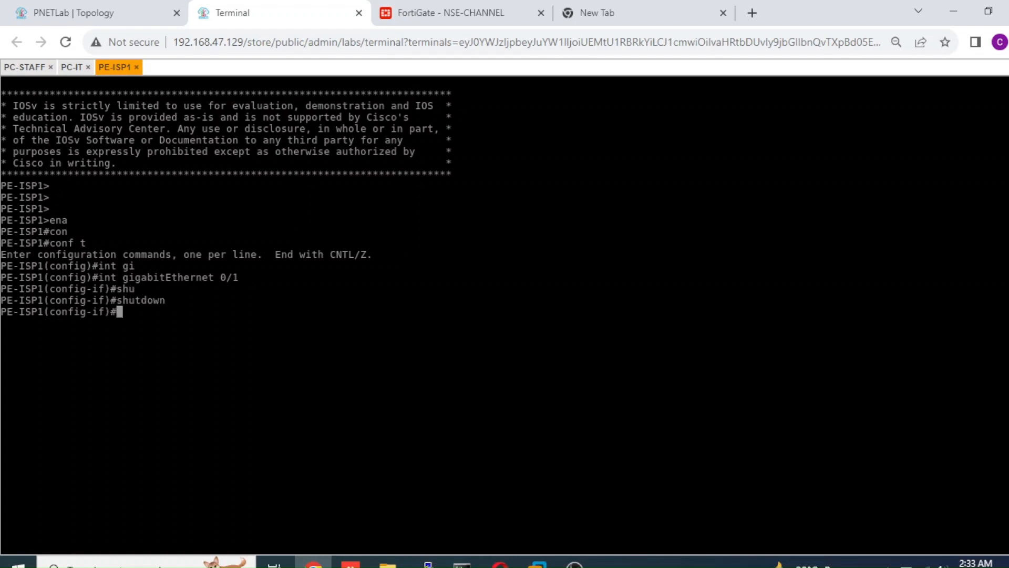
# Ping 8.8.8.8 from the PC-STAFF console to test connectivity while PE-ISP1's interface is shut down.
pyautogui.click(132, 13)
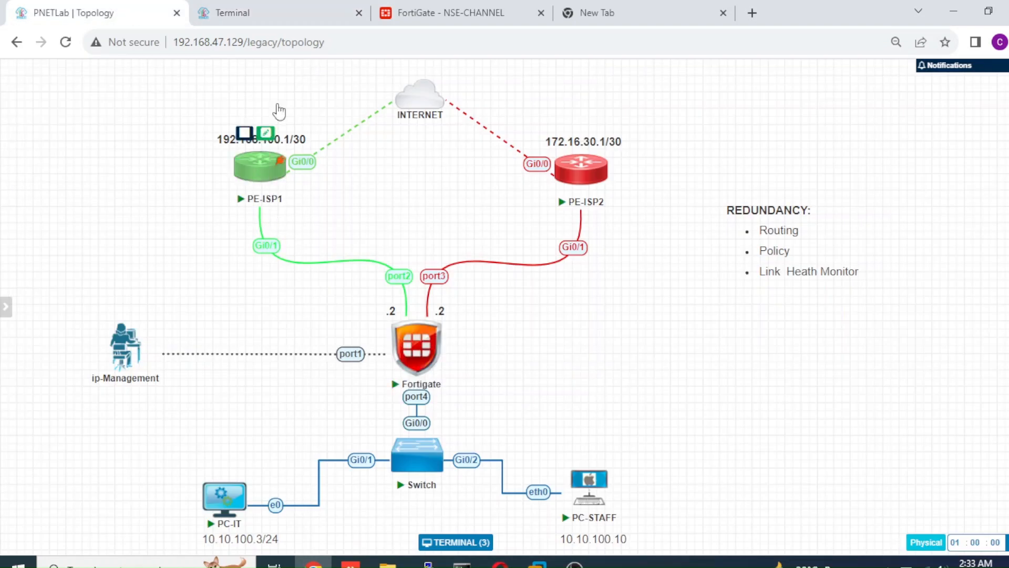
pyautogui.click(312, 12)
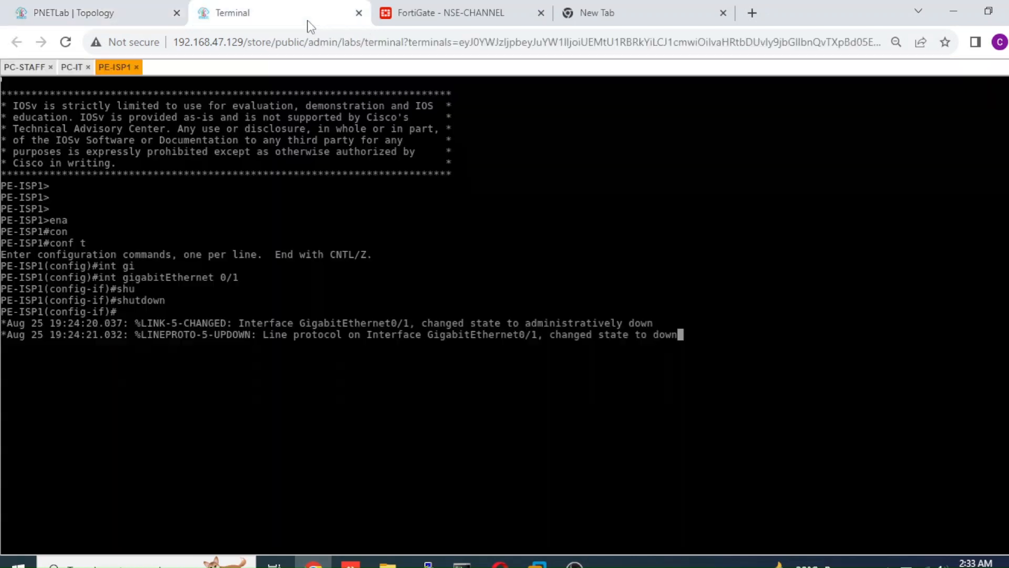
pyautogui.click(75, 68)
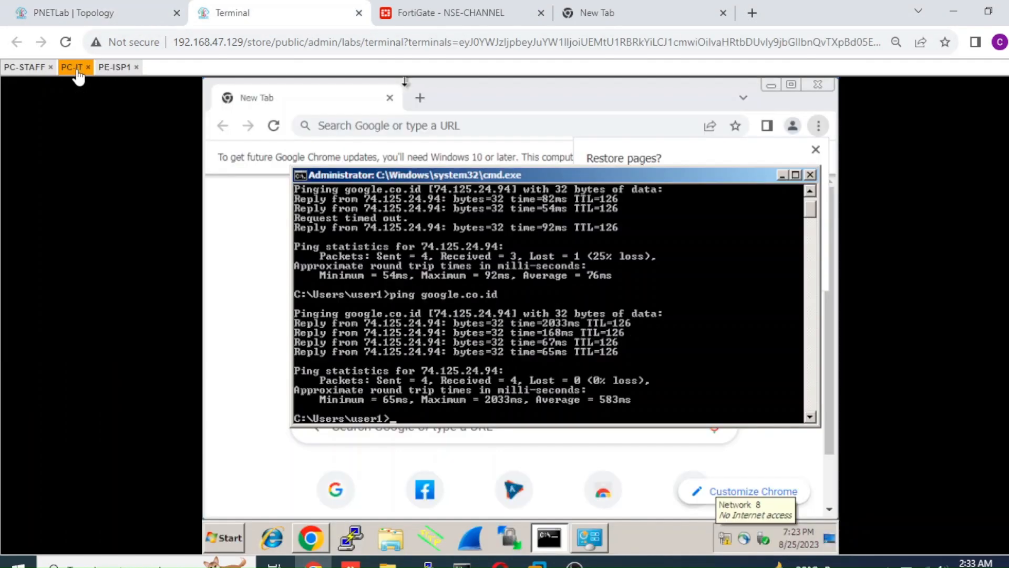
pyautogui.click(31, 69)
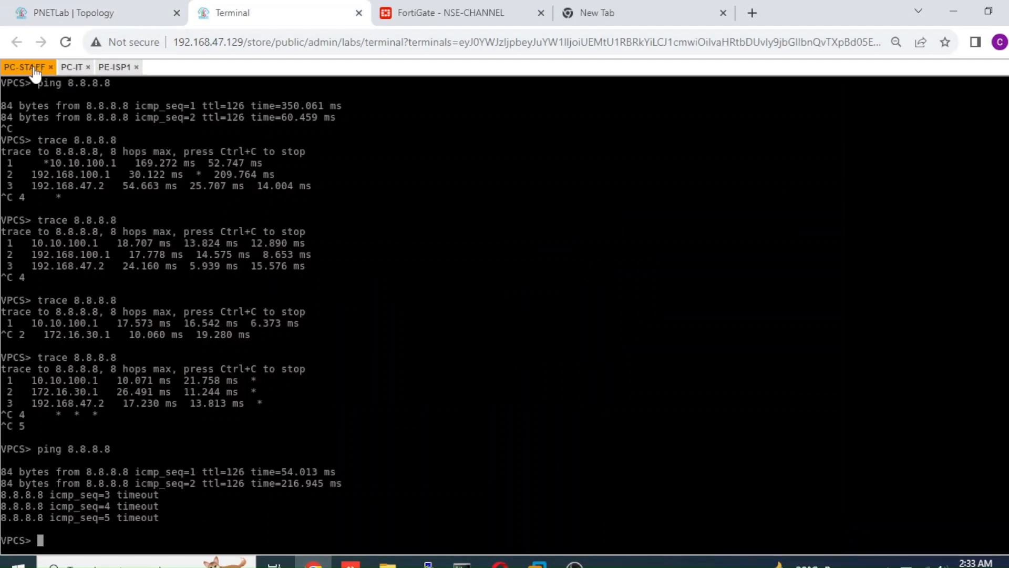
pyautogui.press('Up')
pyautogui.press('Return')
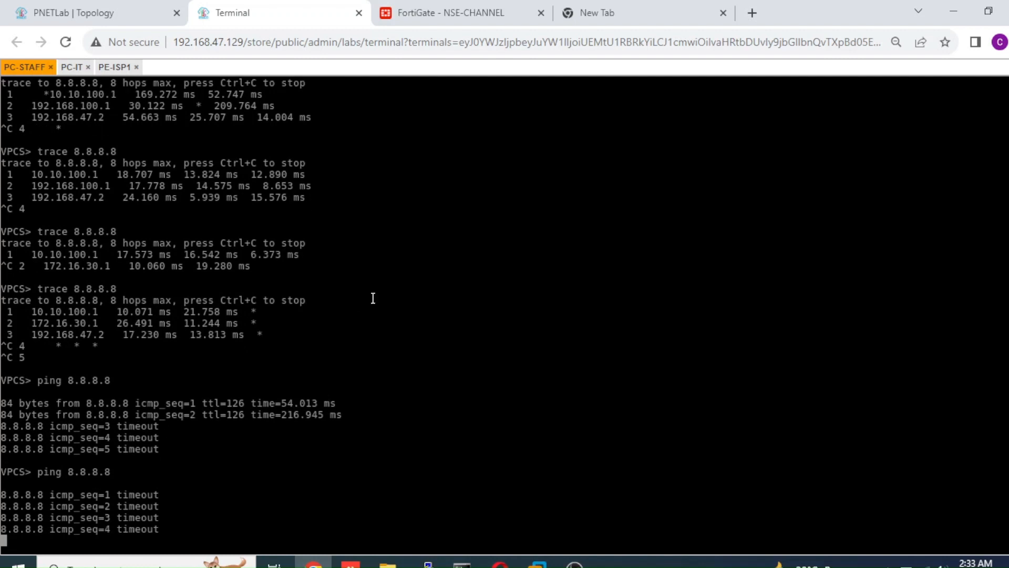
# Disable the ISP-1-MAIN (port2) interface on the FortiGate and check both default routes in the static routes list.
pyautogui.click(451, 20)
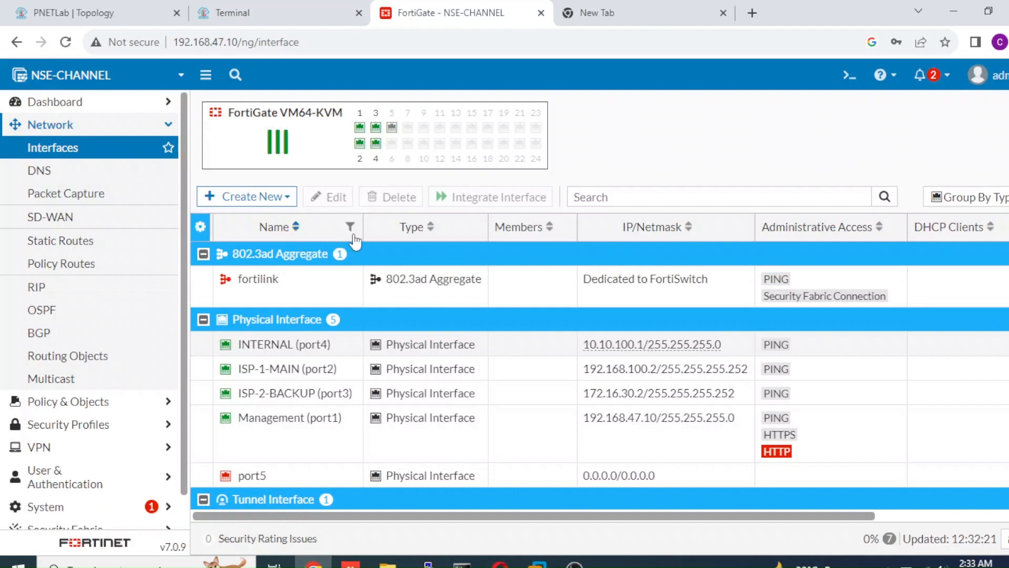
pyautogui.moveTo(362, 139)
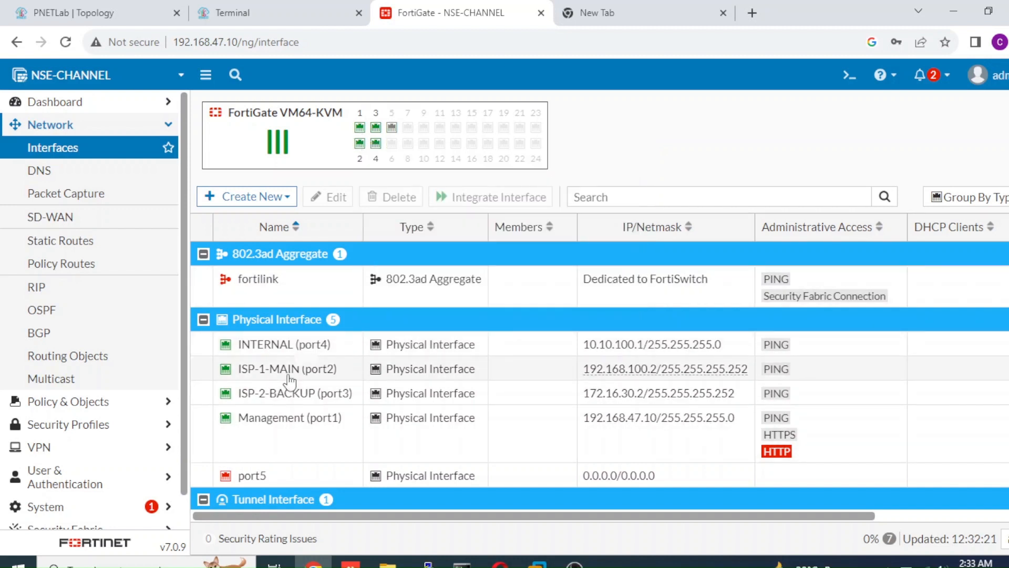
pyautogui.moveTo(291, 380)
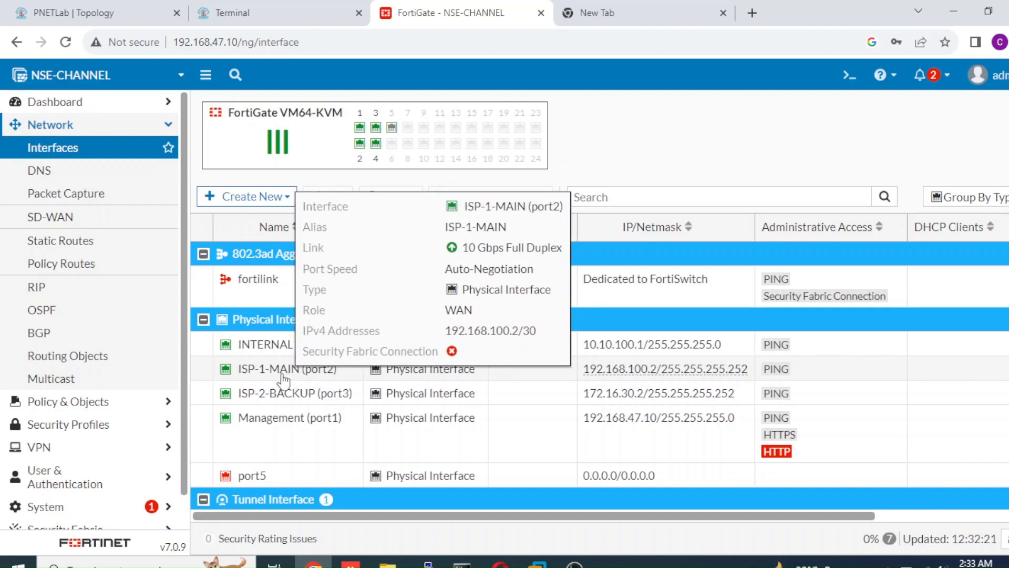
pyautogui.rightClick(283, 375)
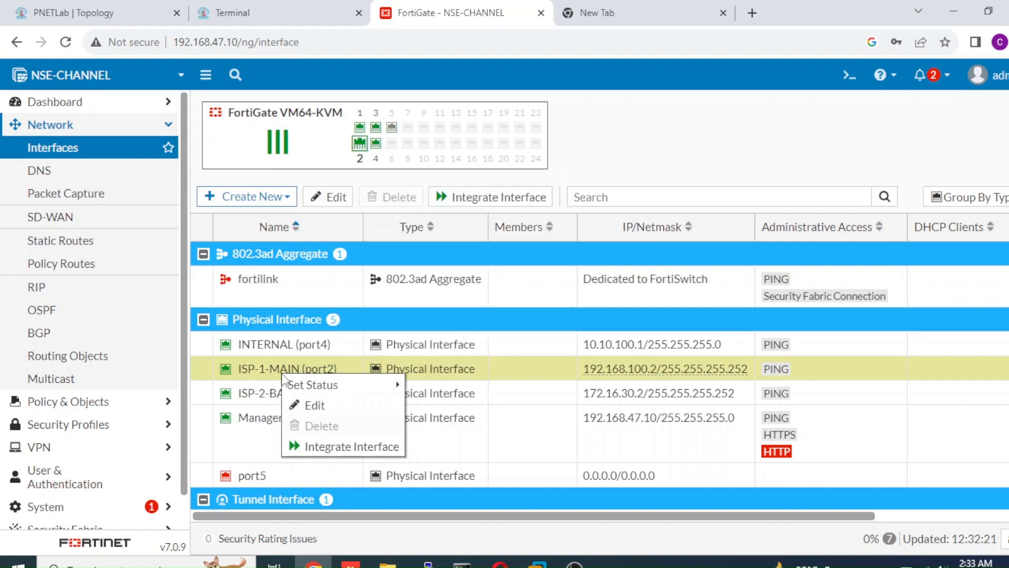
pyautogui.moveTo(391, 385)
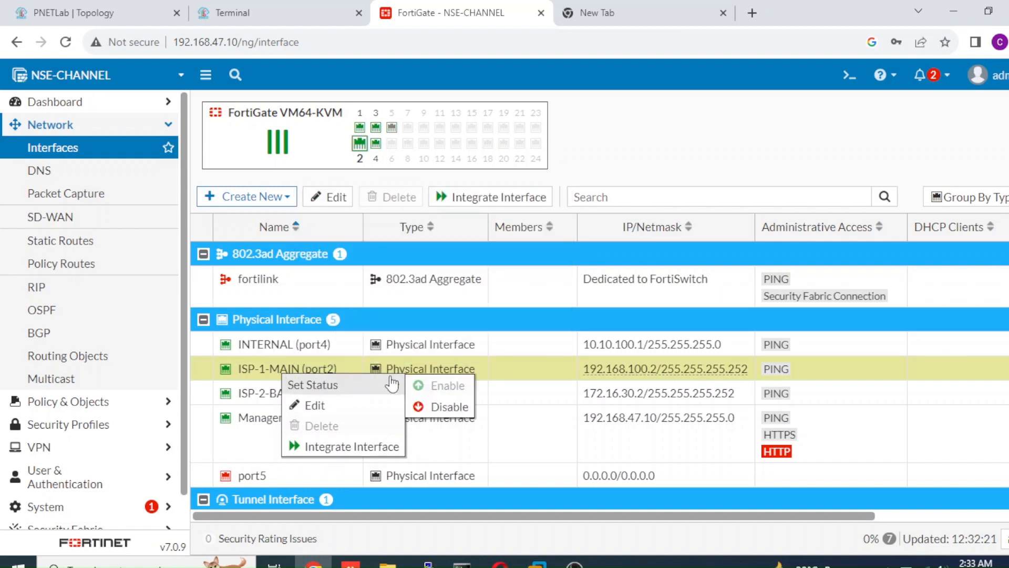
pyautogui.click(421, 408)
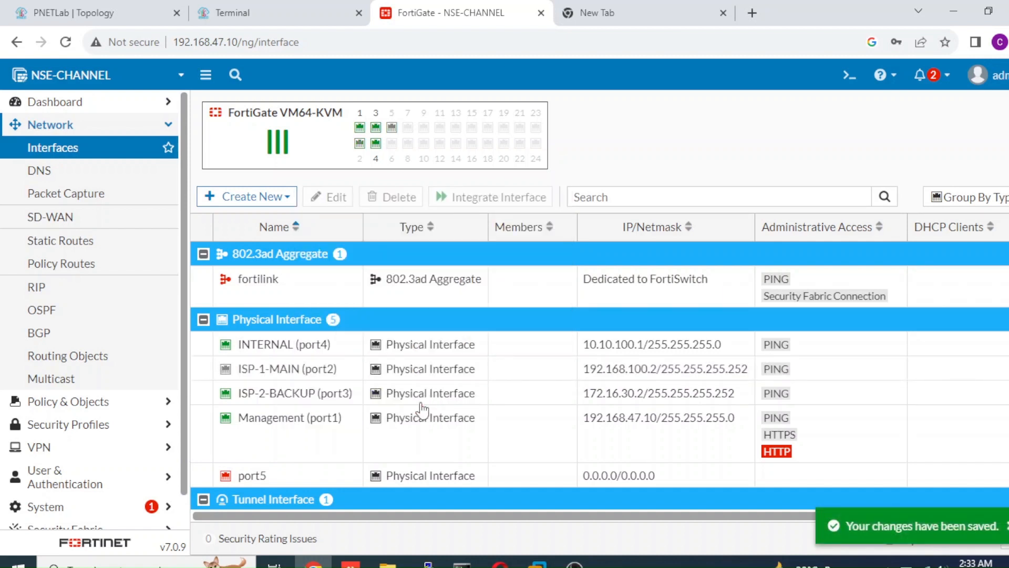
pyautogui.click(83, 248)
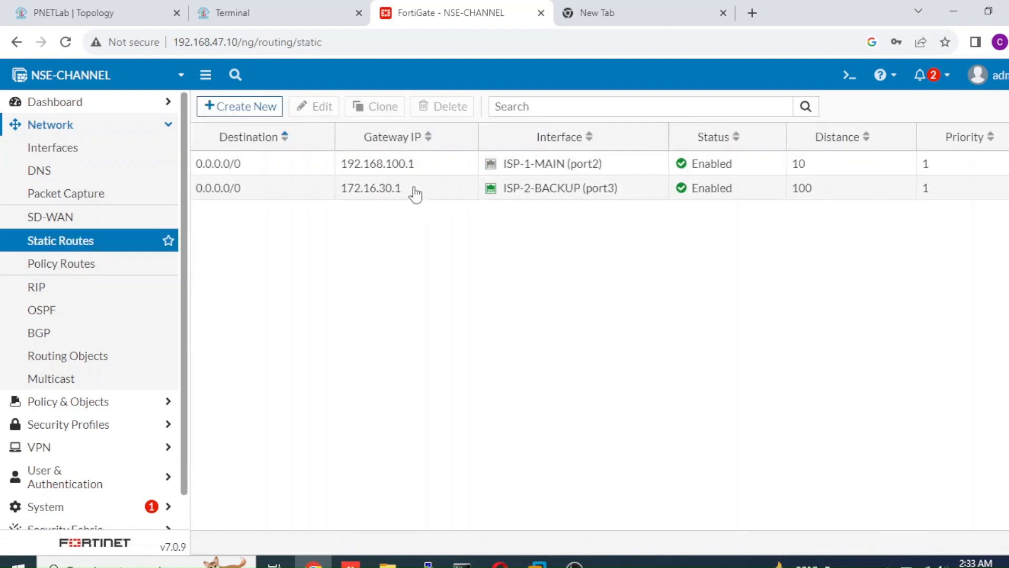
pyautogui.moveTo(563, 200)
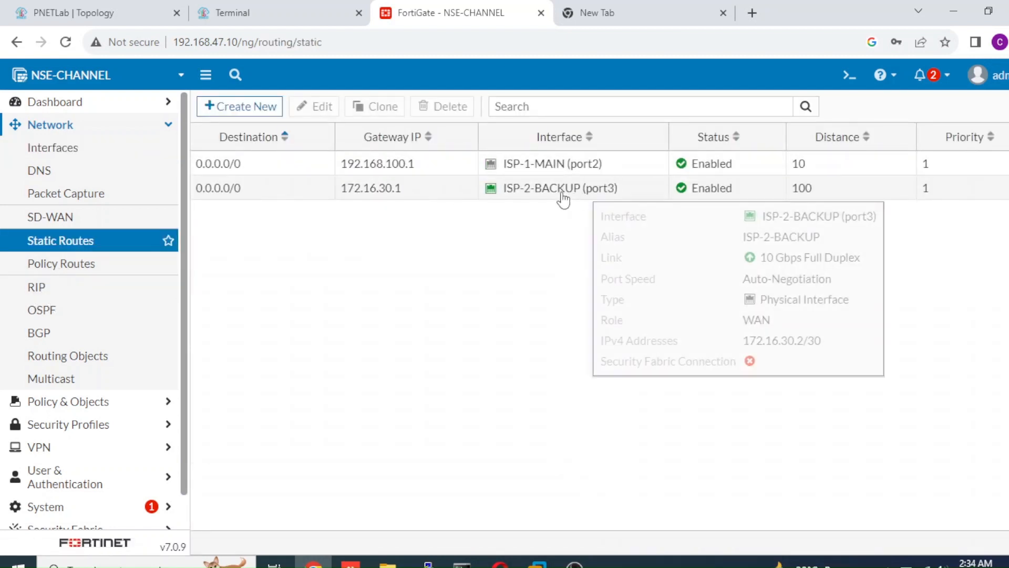
# Repeat the ping to 8.8.8.8 from PC-STAFF with ISP-1-MAIN disabled on the FortiGate.
pyautogui.click(227, 21)
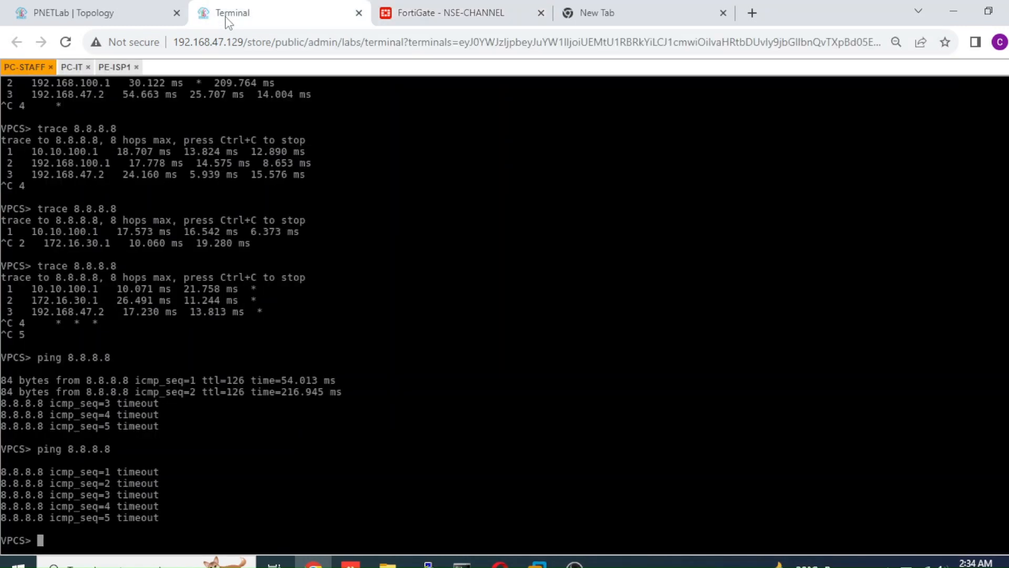
pyautogui.press('Up')
pyautogui.press('Return')
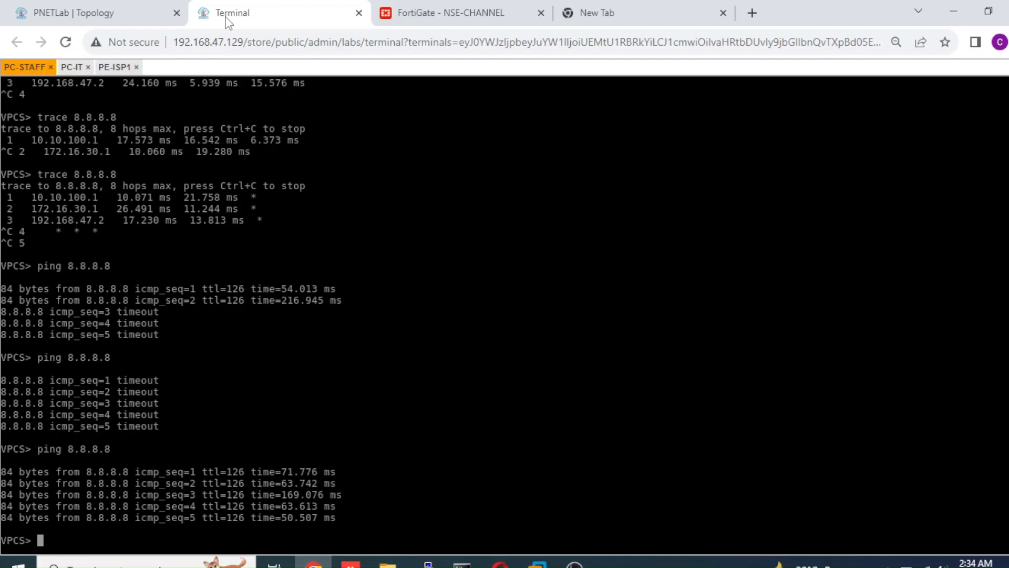
# Trace the route to 8.8.8.8 from PC-STAFF twice, stopping each trace early, and highlight the second-hop address.
pyautogui.press('Up')
pyautogui.press('Up')
pyautogui.press('Return')
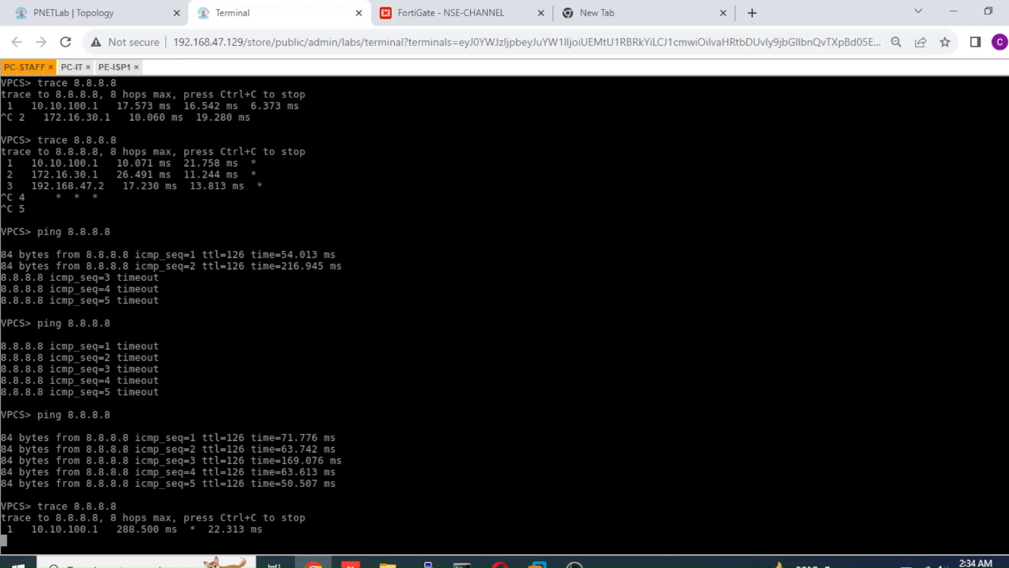
pyautogui.hotkey('ctrl', 'c')
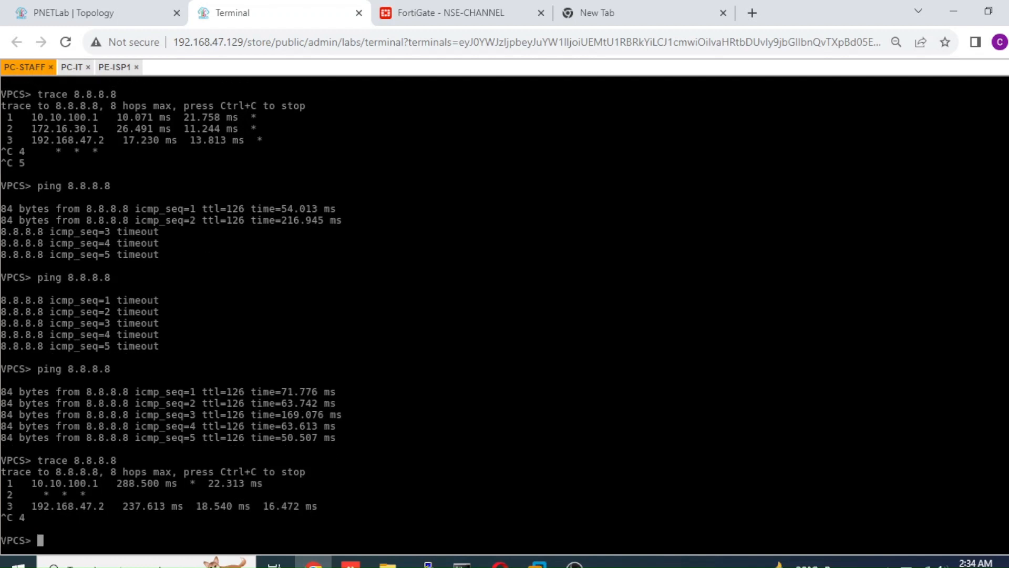
pyautogui.press('Up')
pyautogui.press('Return')
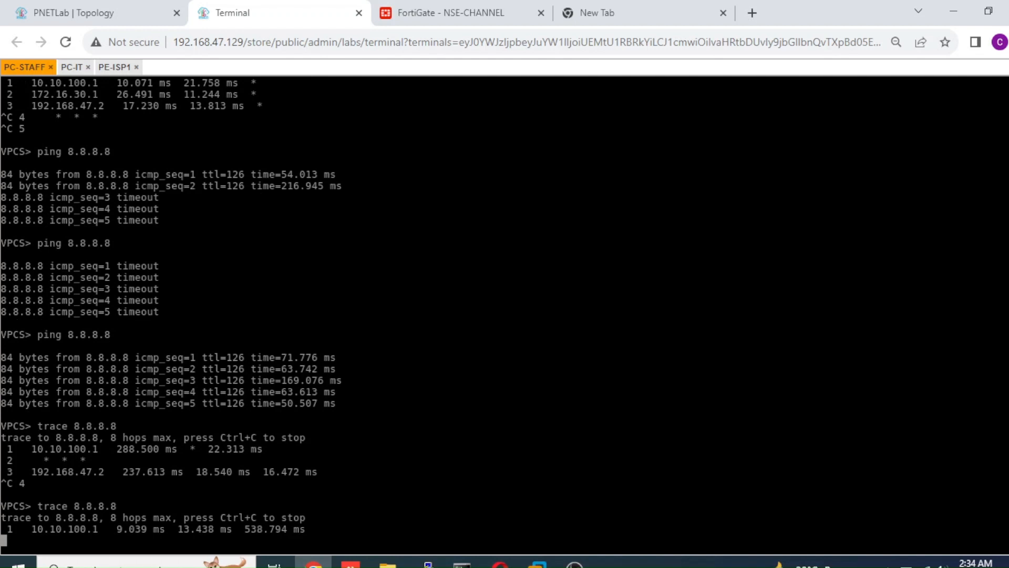
pyautogui.hotkey('ctrl', 'c')
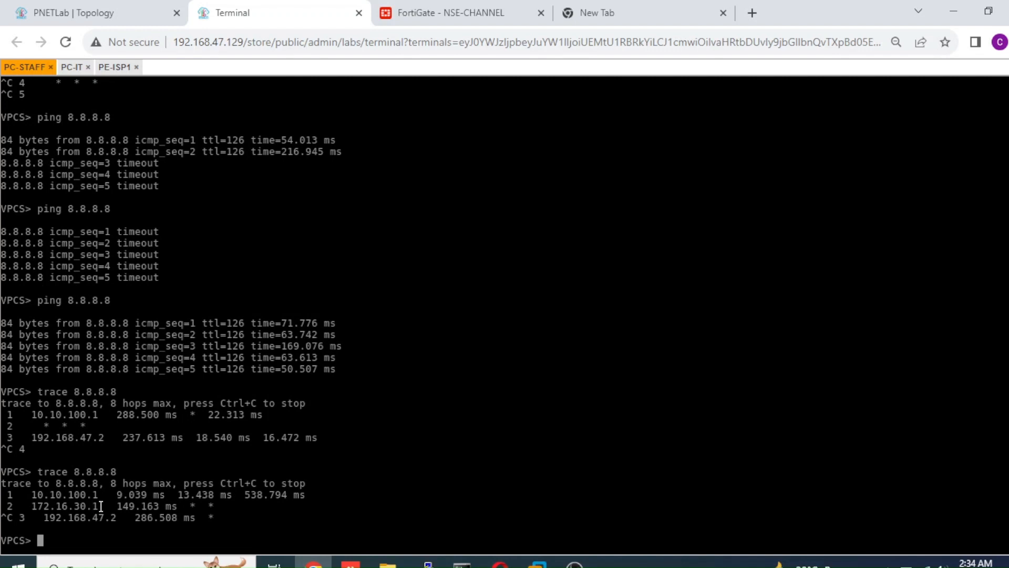
pyautogui.moveTo(100, 507); pyautogui.dragTo(35, 504)
# Compare the ISP paths in the lab topology with the gateways in the FortiGate static routes.
pyautogui.click(124, 17)
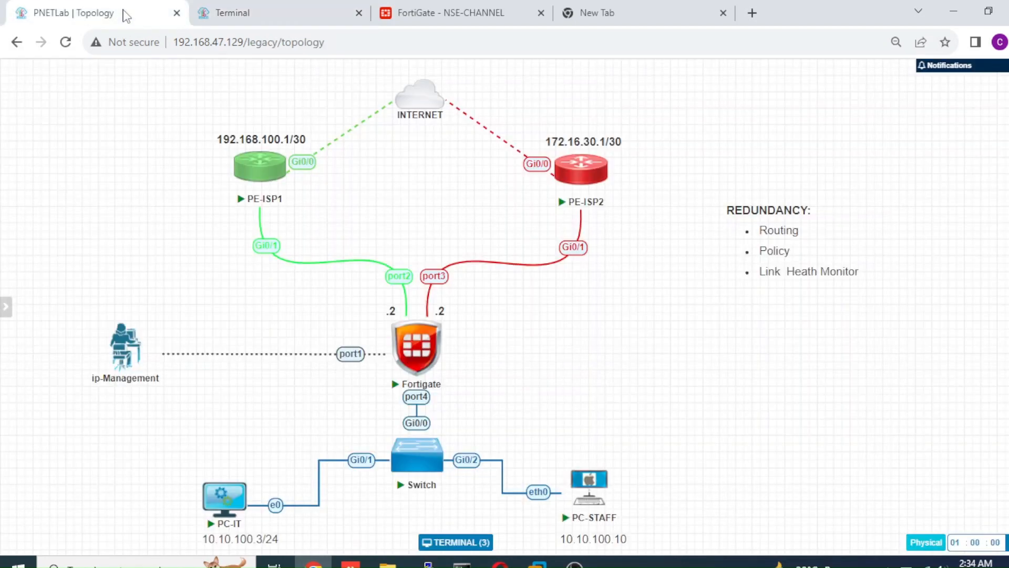
pyautogui.click(440, 19)
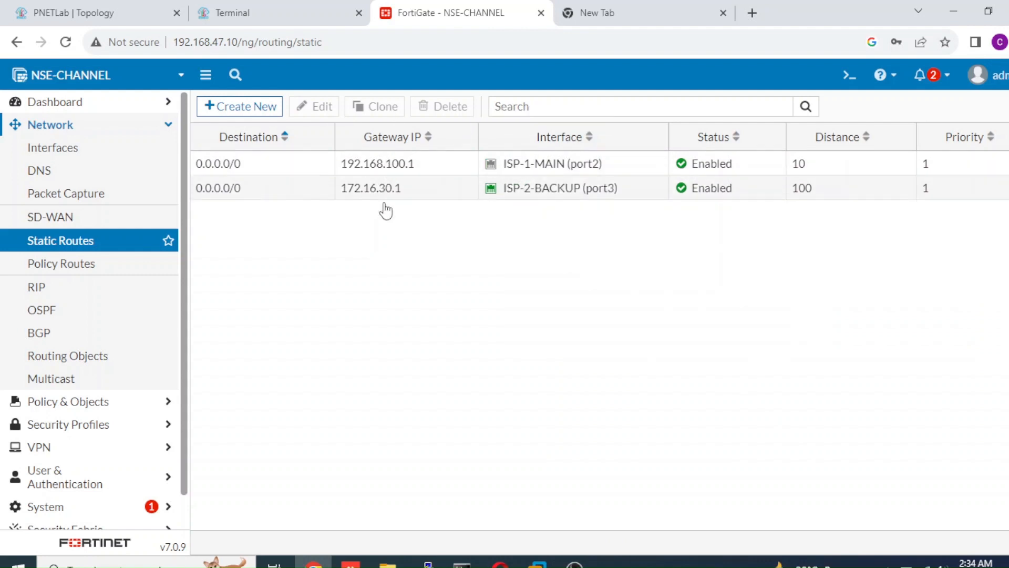
pyautogui.click(266, 20)
pyautogui.click(98, 13)
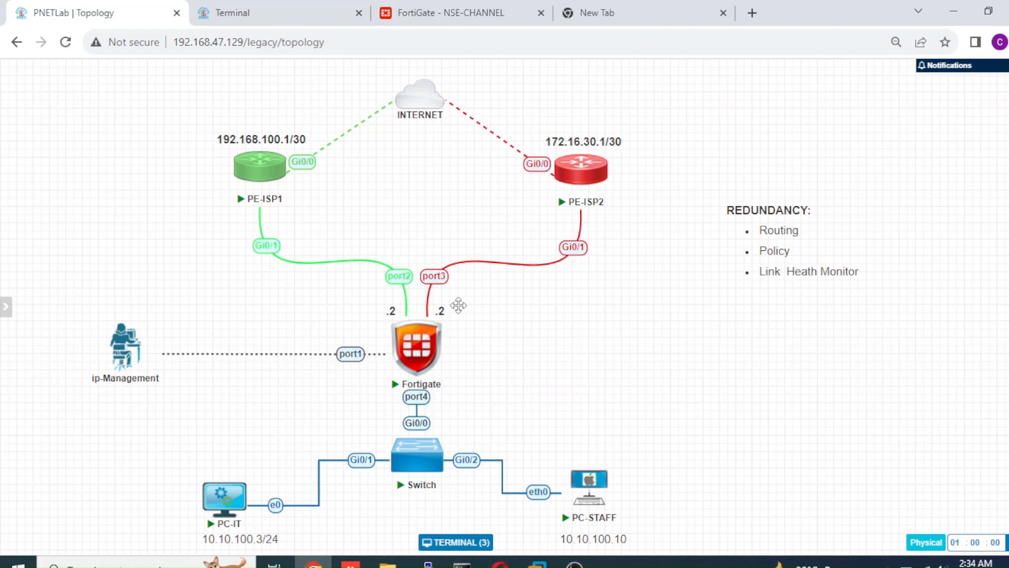
pyautogui.moveTo(451, 377)
# Re-enable the ISP-1-MAIN (port2) interface on the FortiGate and refresh the interface list.
pyautogui.click(408, 19)
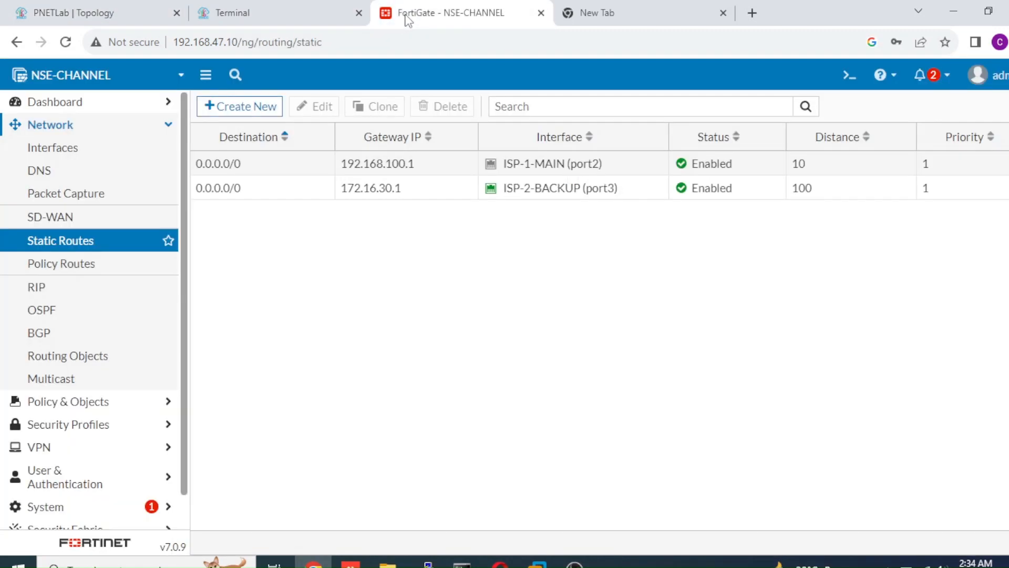
pyautogui.click(90, 151)
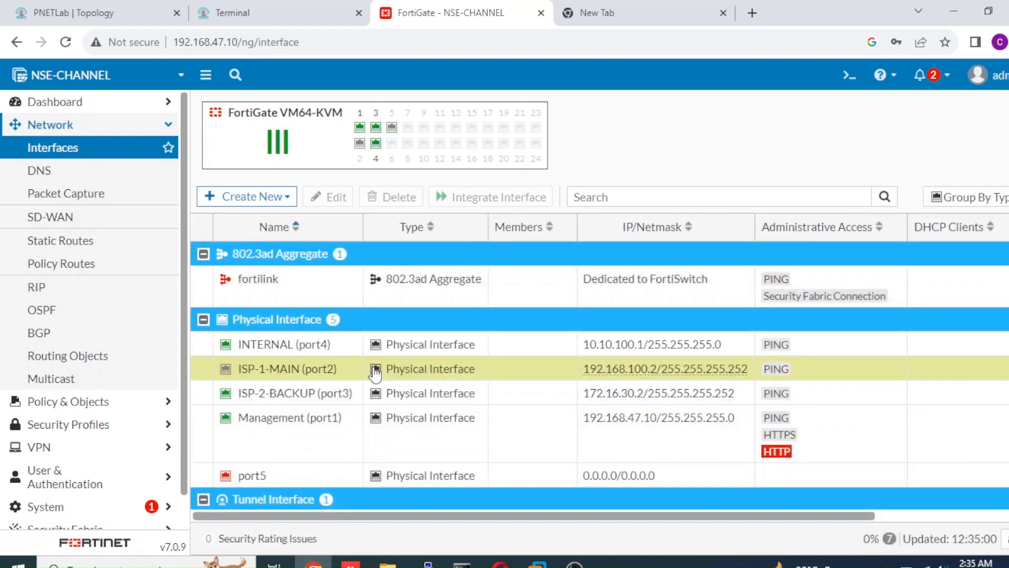
pyautogui.rightClick(372, 369)
pyautogui.moveTo(415, 377)
pyautogui.click(508, 377)
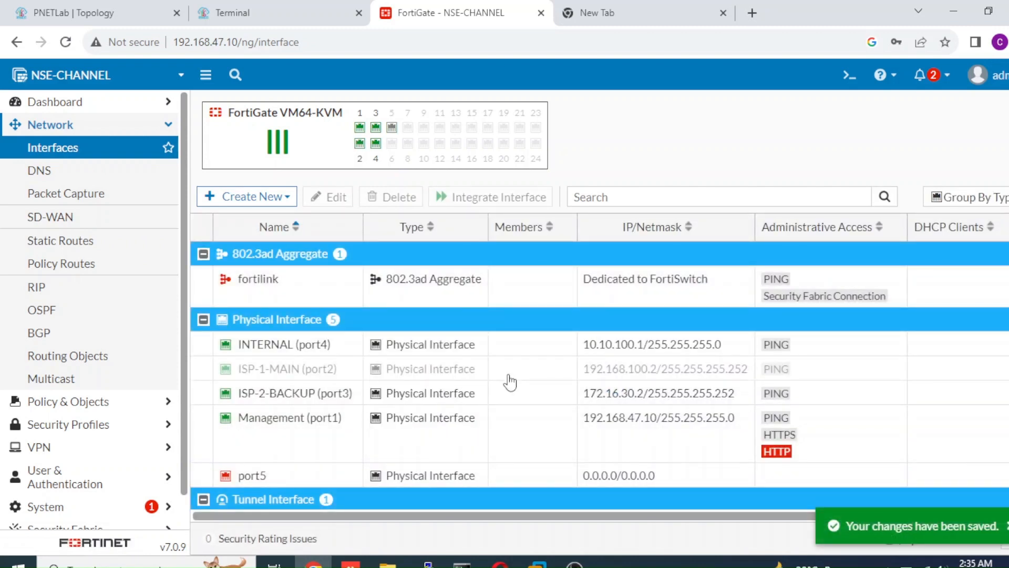
pyautogui.click(138, 156)
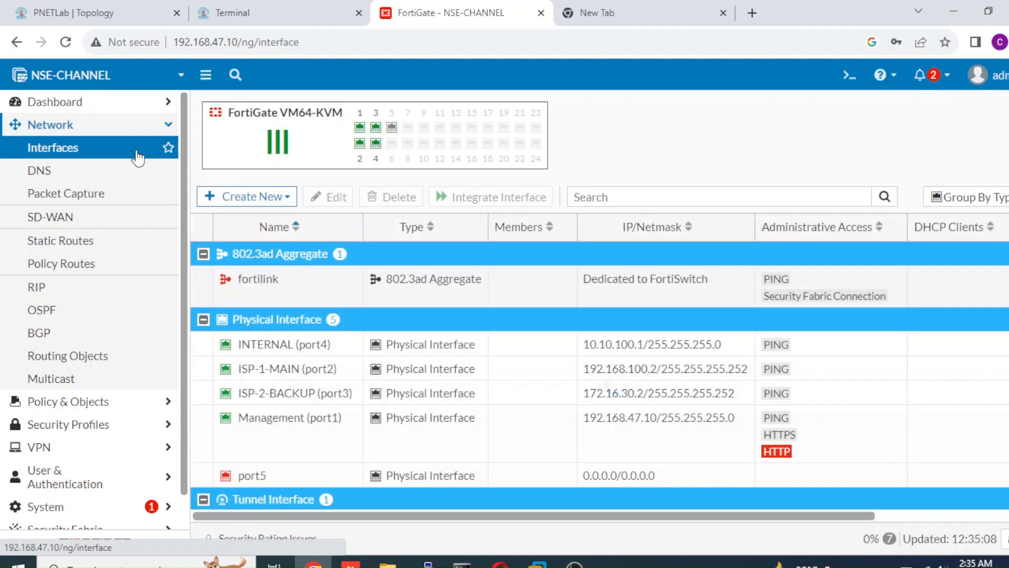
# Ping 8.8.8.8 from PC-STAFF with ISP-1-MAIN enabled again, and interrupt the ping.
pyautogui.click(262, 24)
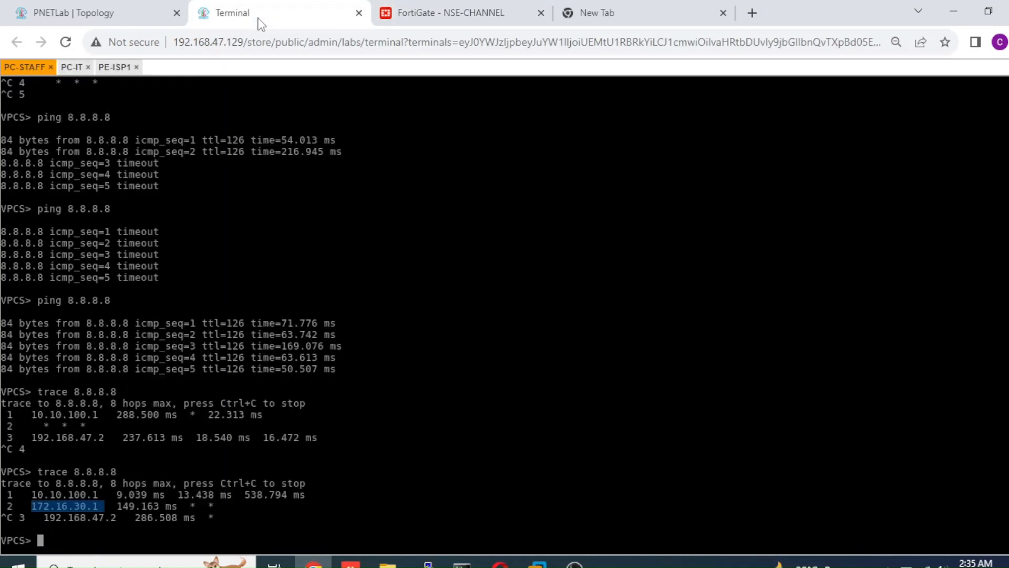
pyautogui.click(254, 360)
pyautogui.press('Up')
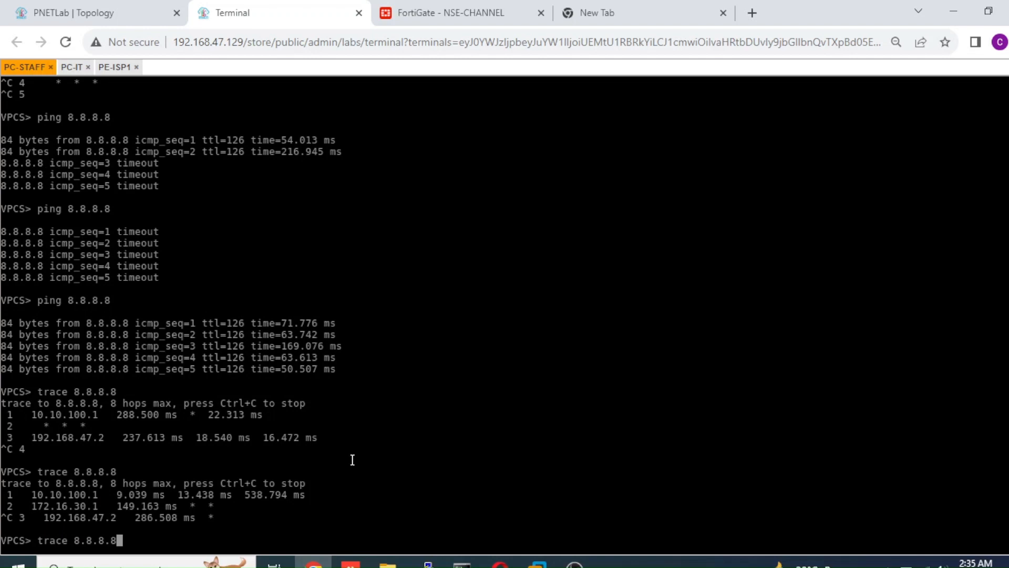
pyautogui.press('Up')
pyautogui.press('Up')
pyautogui.press('Return')
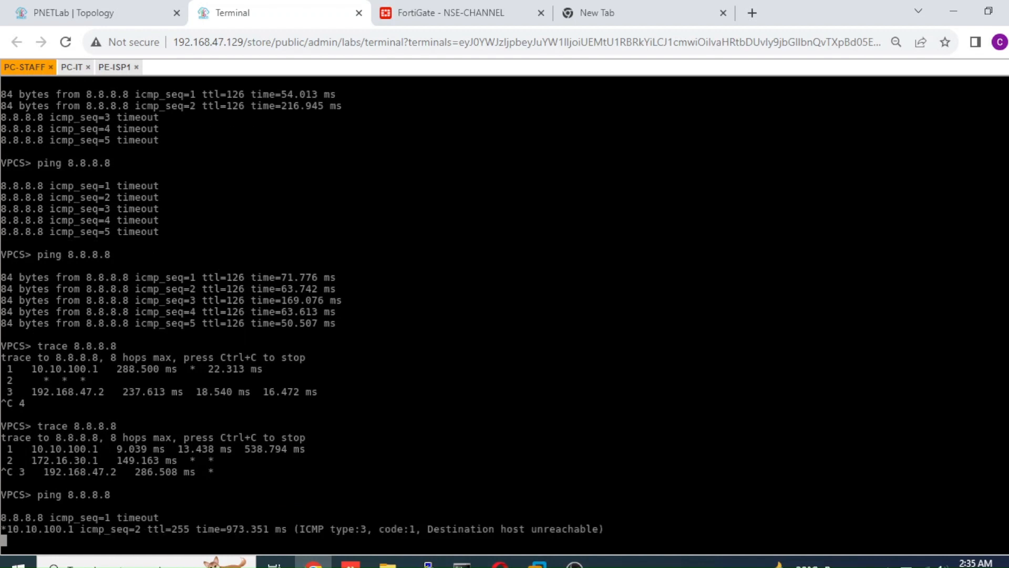
pyautogui.hotkey('ctrl', 'c')
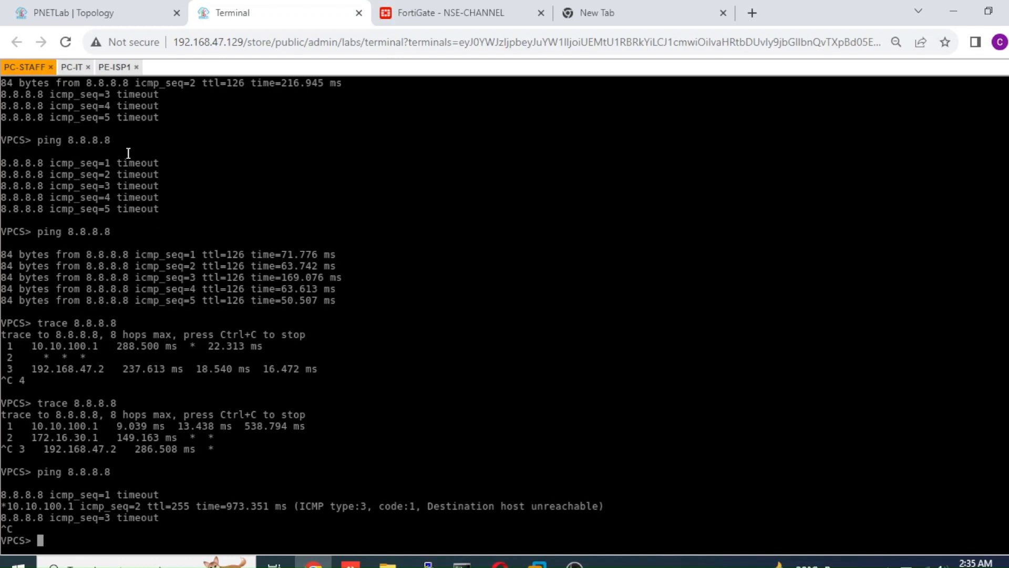
# Bring interface gigabitEthernet 0/1 on the PE-ISP1 router back up with no shutdown and return to the lab topology.
pyautogui.click(78, 15)
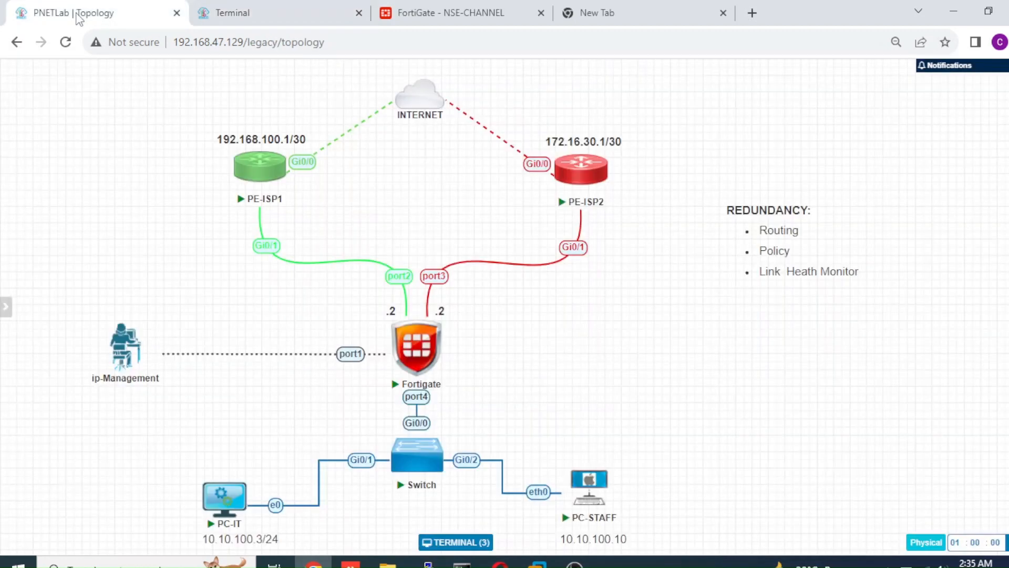
pyautogui.click(255, 171)
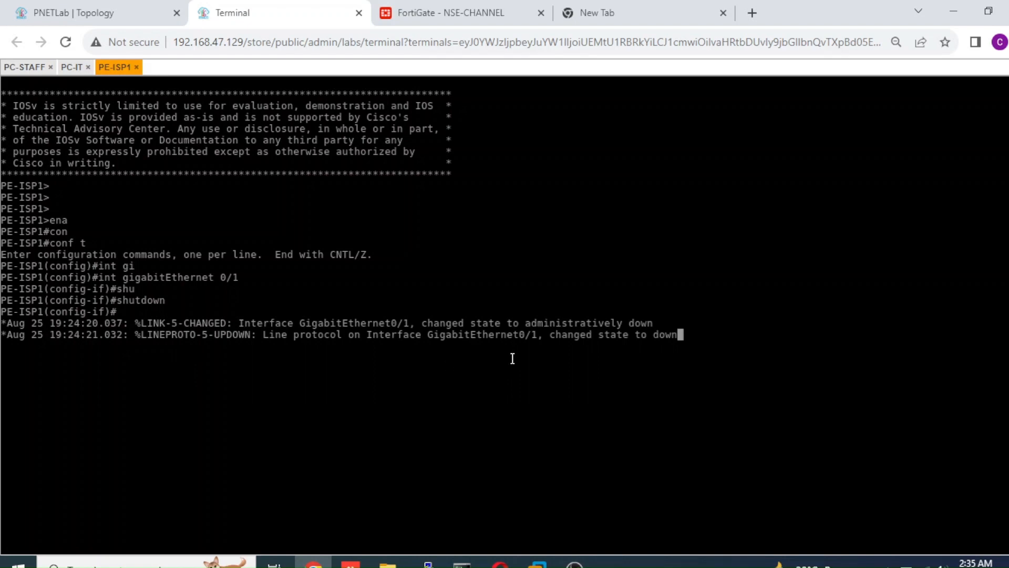
pyautogui.press('Return')
pyautogui.press('Return')
pyautogui.press('Return')
pyautogui.press('Return')
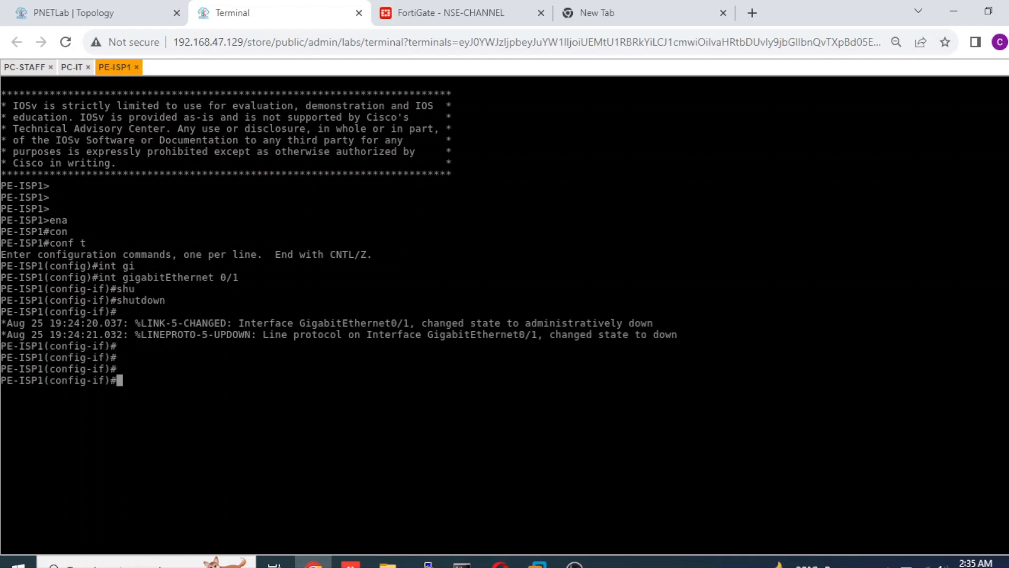
pyautogui.write('no sh')
pyautogui.press('Tab')
pyautogui.press('Return')
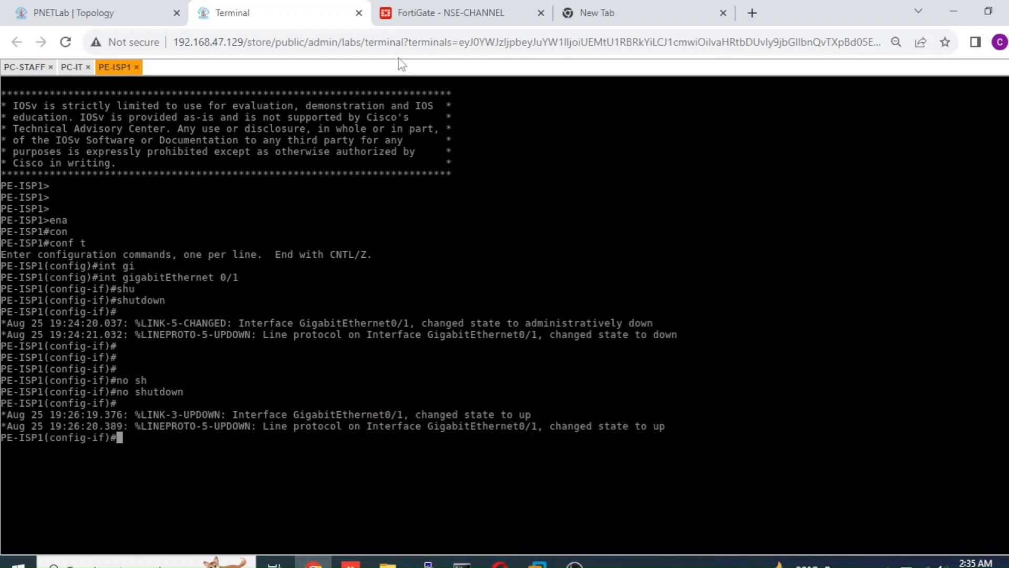
pyautogui.click(88, 21)
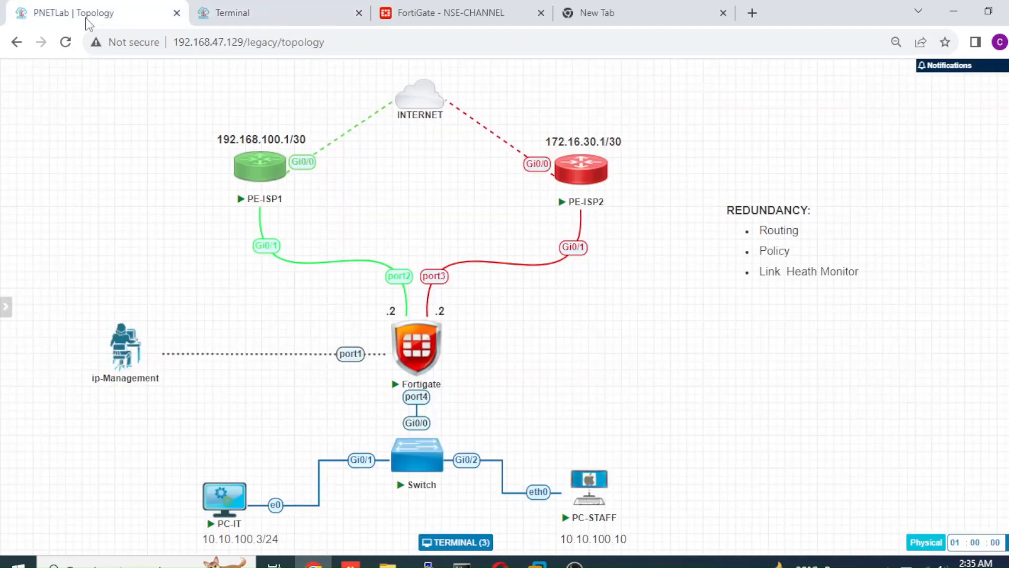
# Trace the route to 8.8.8.8 from PC-STAFF, interrupt it, and compare the highlighted hops with the lab topology.
pyautogui.click(344, 25)
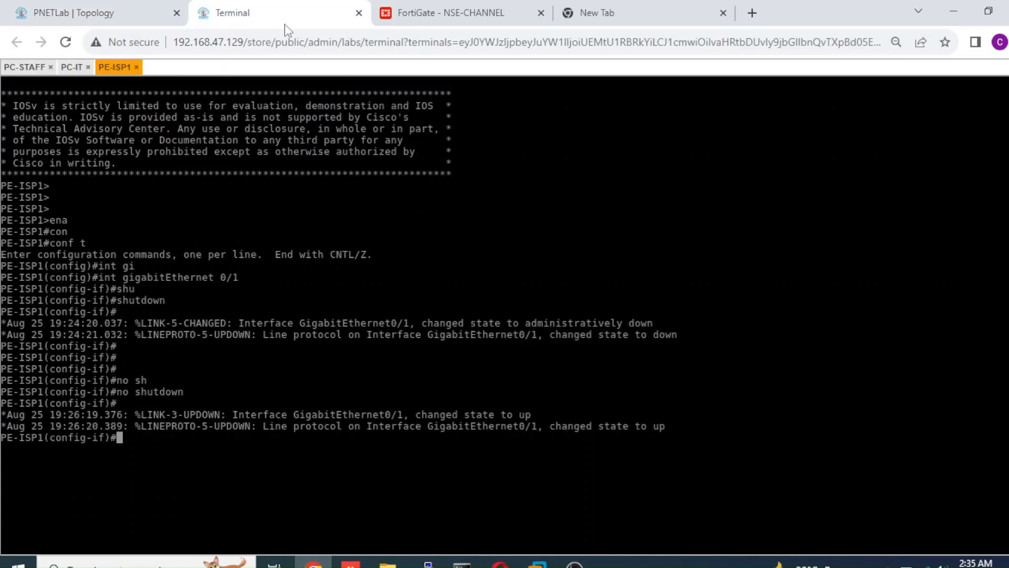
pyautogui.click(72, 66)
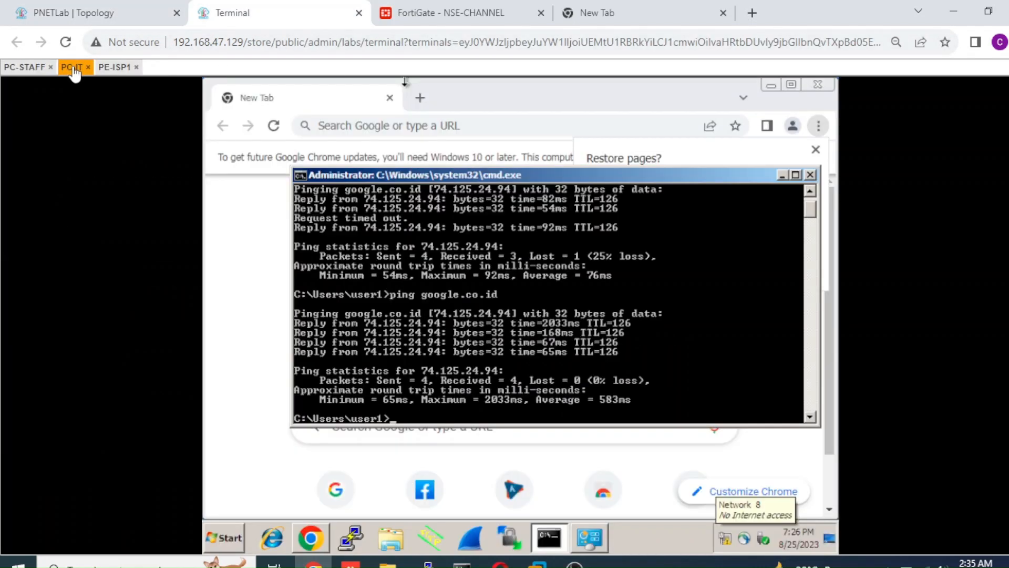
pyautogui.click(27, 67)
pyautogui.press('Up')
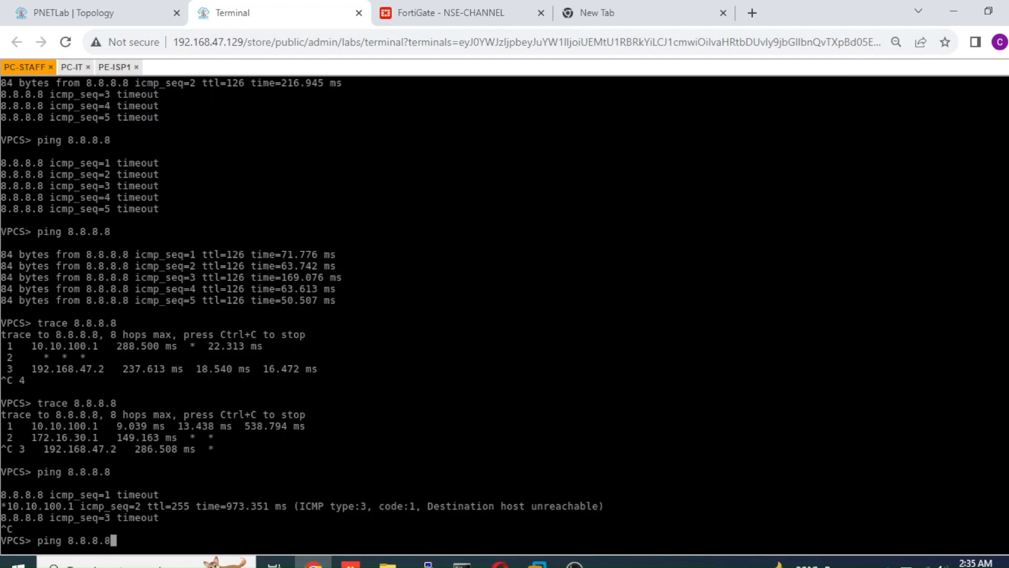
pyautogui.press('Up')
pyautogui.press('Return')
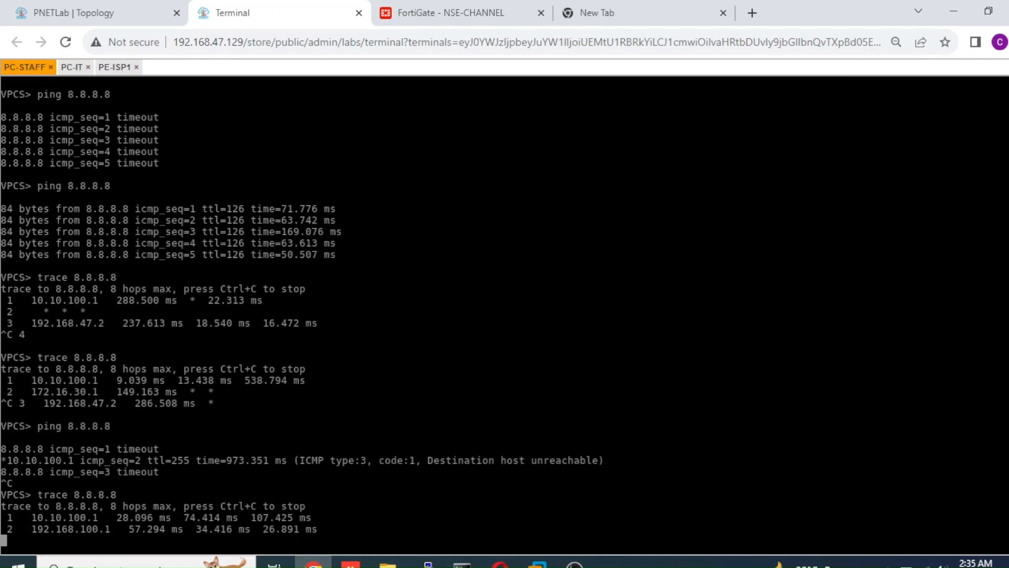
pyautogui.hotkey('ctrl', 'c')
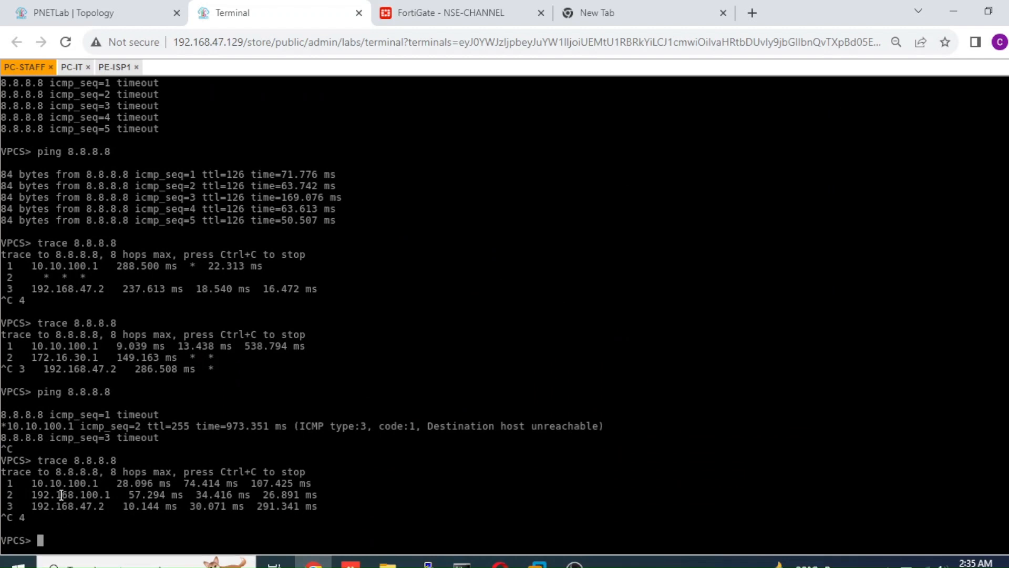
pyautogui.moveTo(38, 494); pyautogui.dragTo(110, 505)
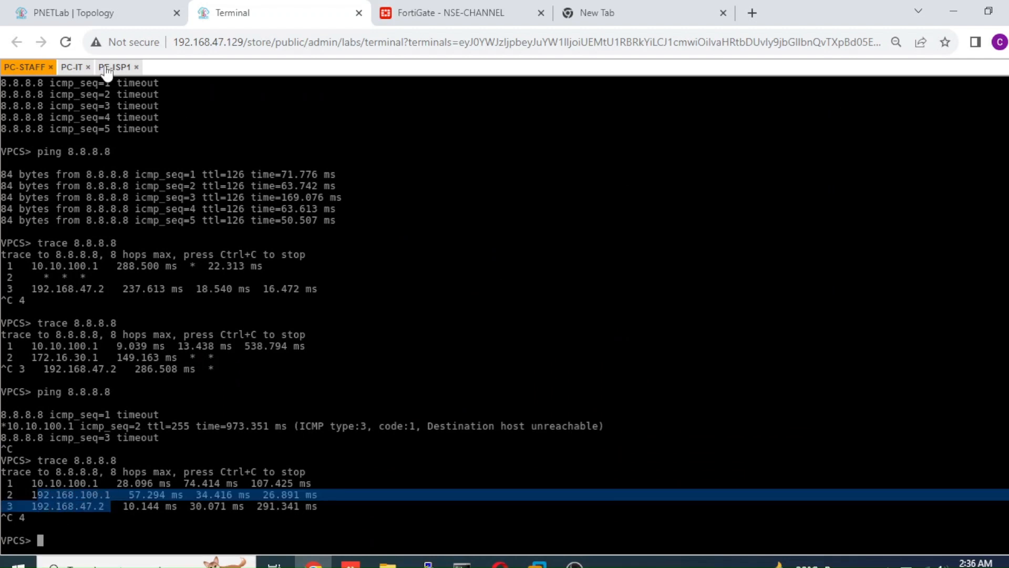
pyautogui.click(109, 13)
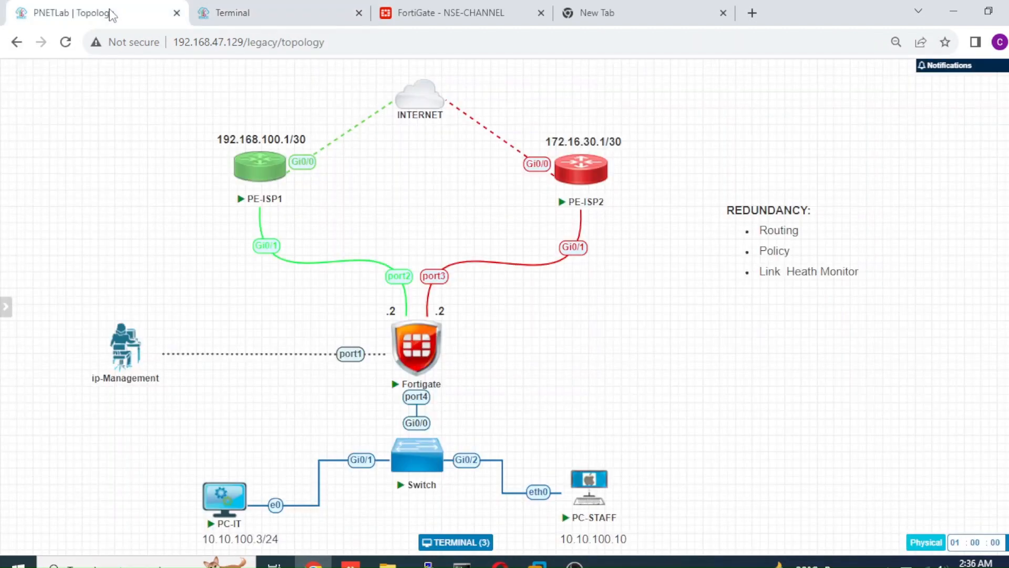
# Open the FortiGate CLI console and enter the config system link-monitor context.
pyautogui.click(486, 13)
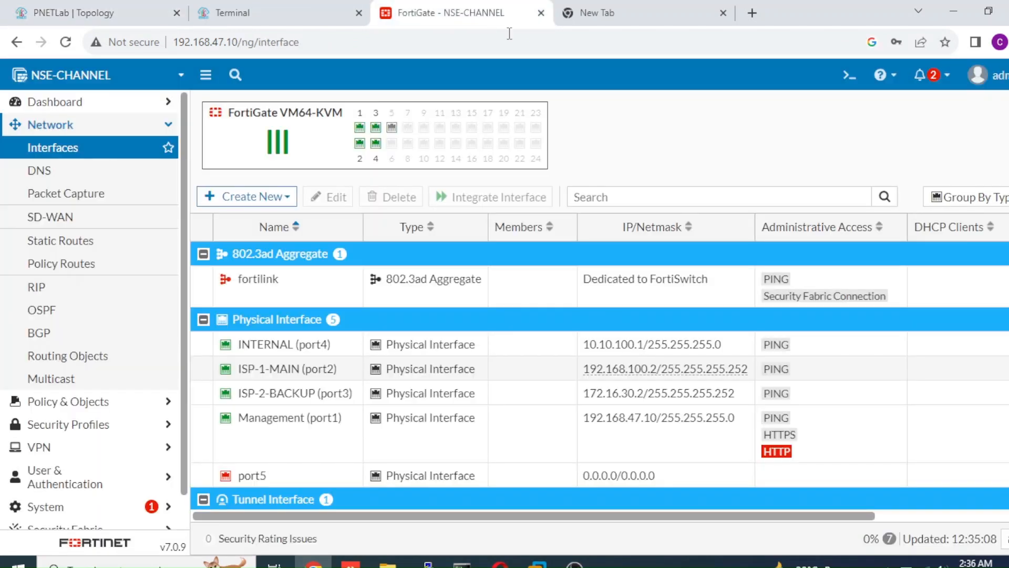
pyautogui.click(849, 76)
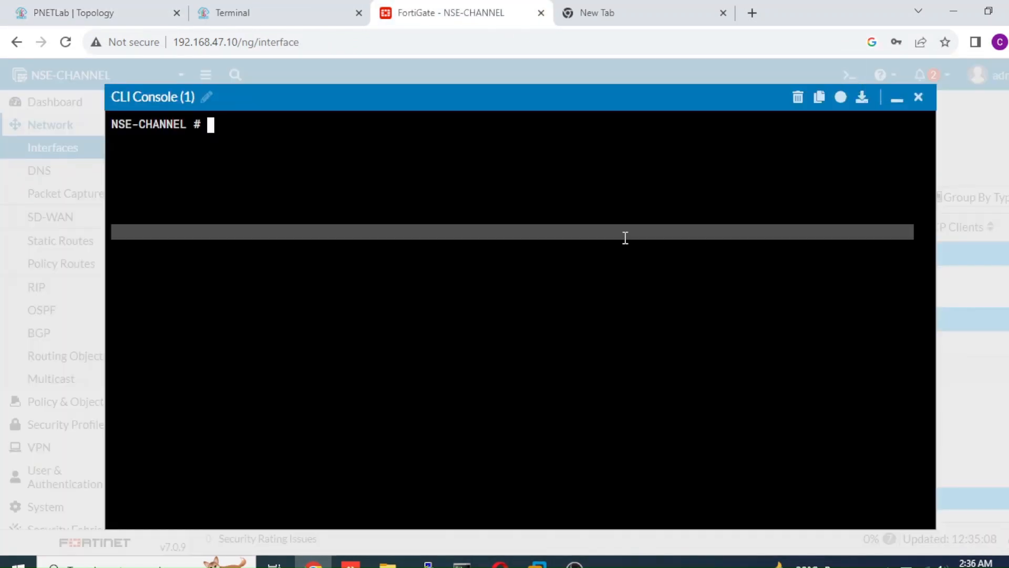
pyautogui.write('config system link-monitor')
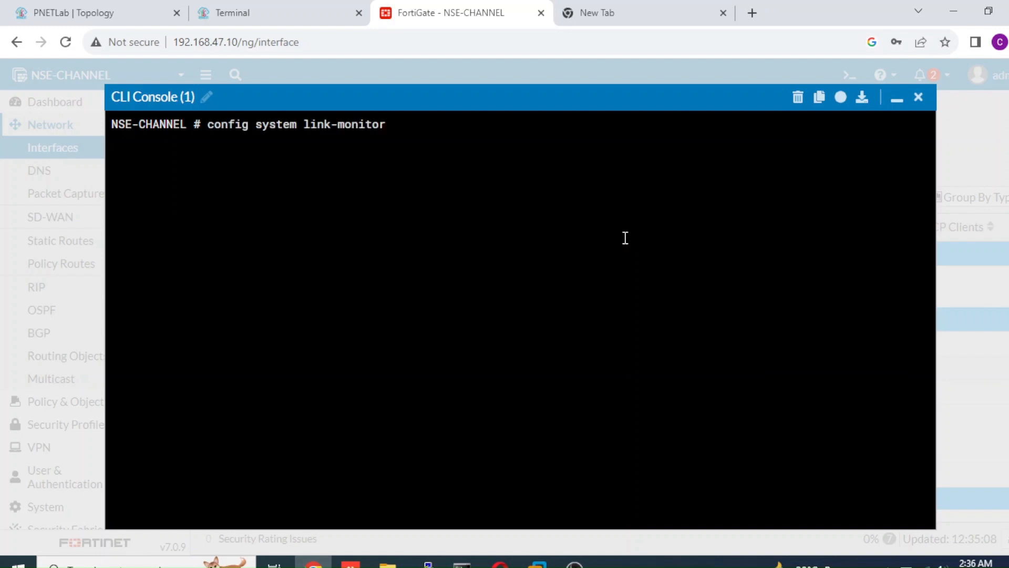
pyautogui.press('Return')
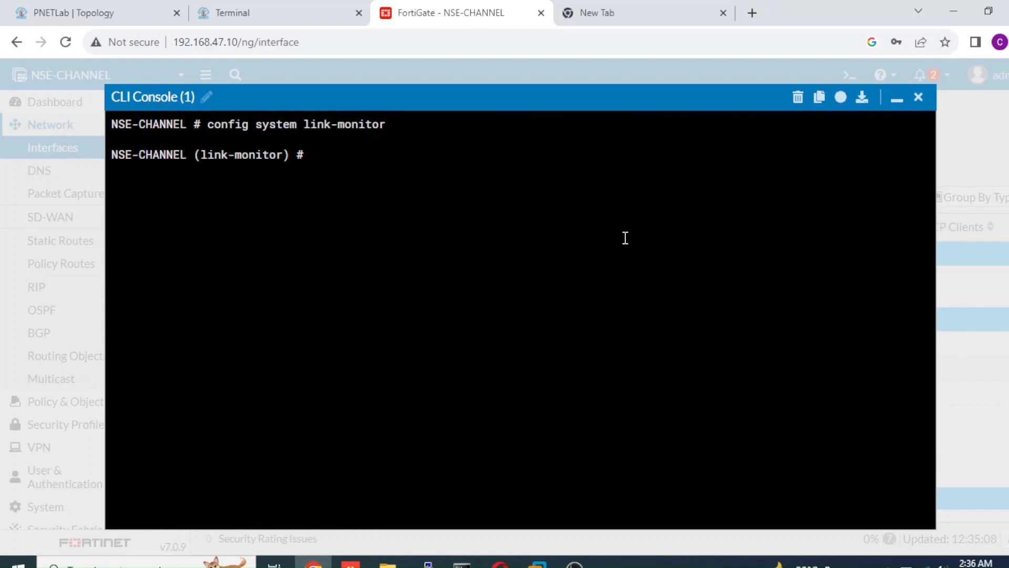
# Create a link monitor entry named ISP-1-MAIN, checking the edit command's syntax help first.
pyautogui.write('edit')
pyautogui.press('?')
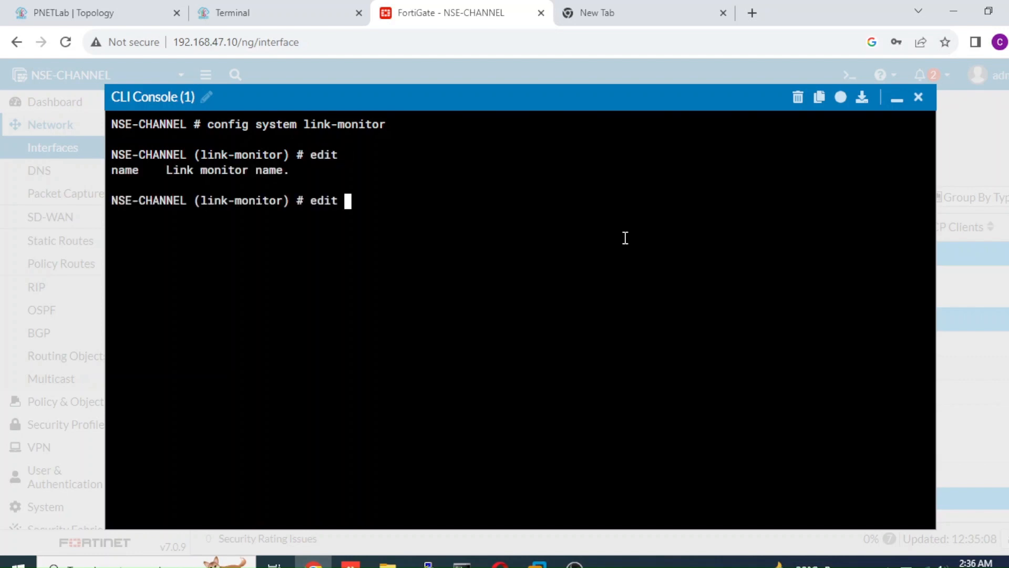
pyautogui.write('ISP-1-MAIN')
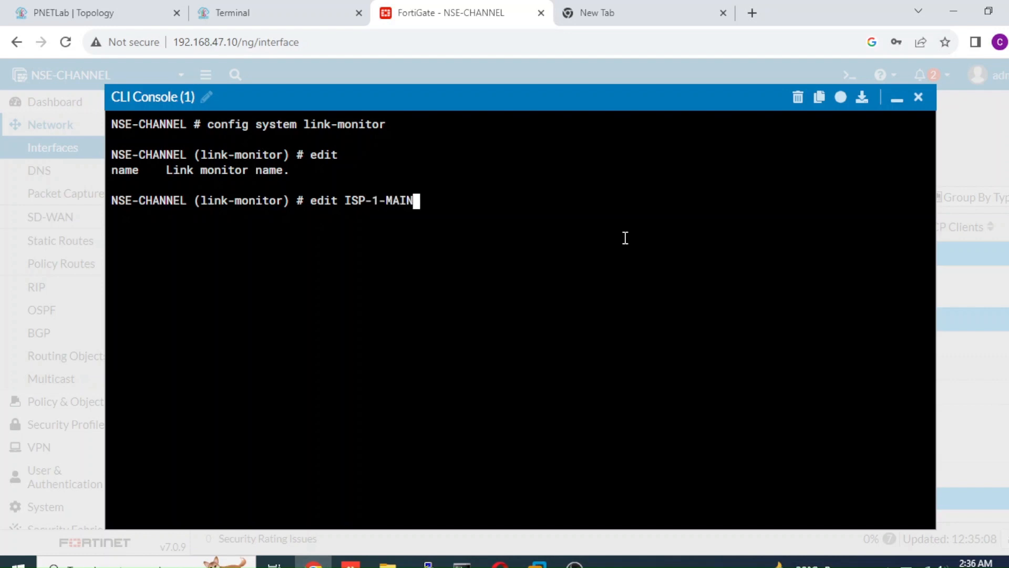
pyautogui.press('Return')
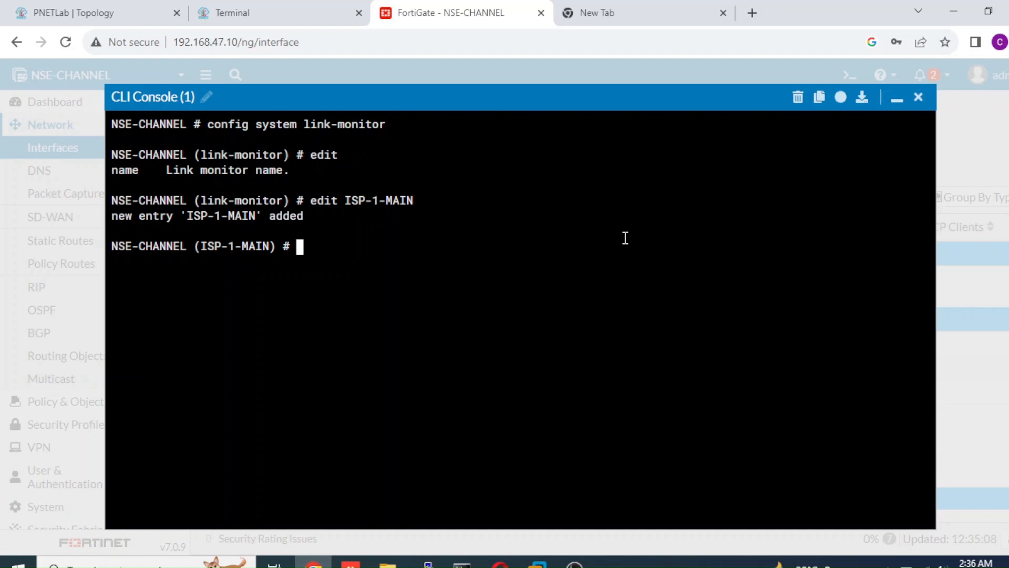
# List the available source interfaces and set the ISP-1-MAIN link monitor's srcintf to port2.
pyautogui.write('set sr')
pyautogui.press('Tab')
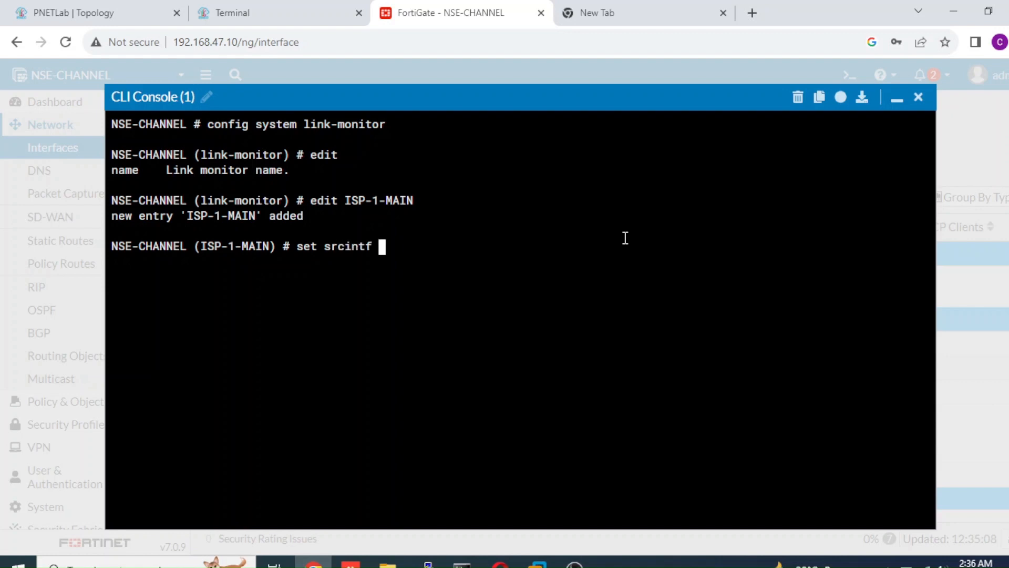
pyautogui.write('port1')
pyautogui.press('BackSpace')
pyautogui.press('BackSpace')
pyautogui.press('BackSpace')
pyautogui.press('BackSpace')
pyautogui.press('BackSpace')
pyautogui.press('?')
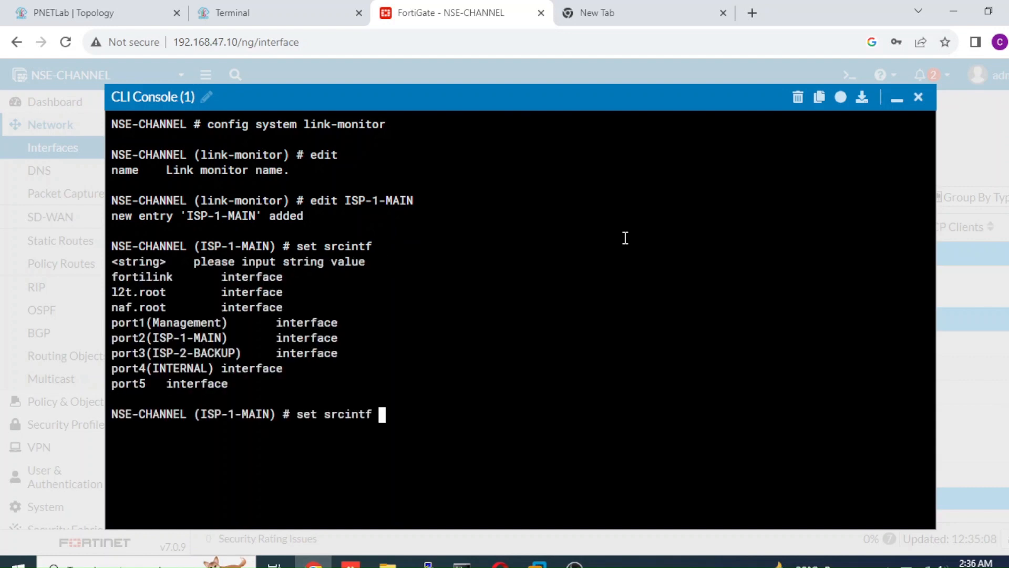
pyautogui.write('port2')
pyautogui.press('Return')
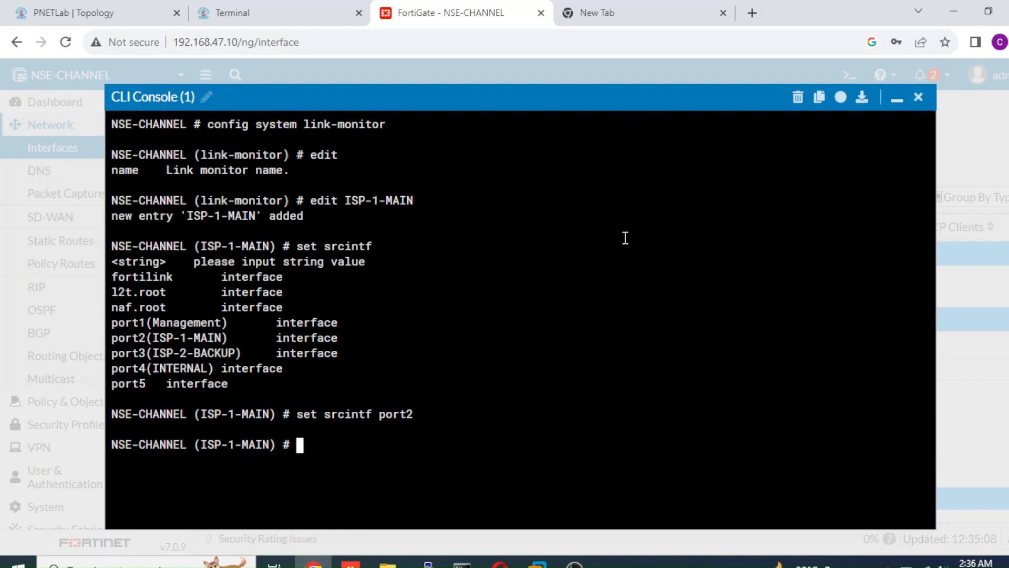
# Set the ISP-1-MAIN link monitor's server to 8.8.8.8.
pyautogui.write('set ser')
pyautogui.press('Tab')
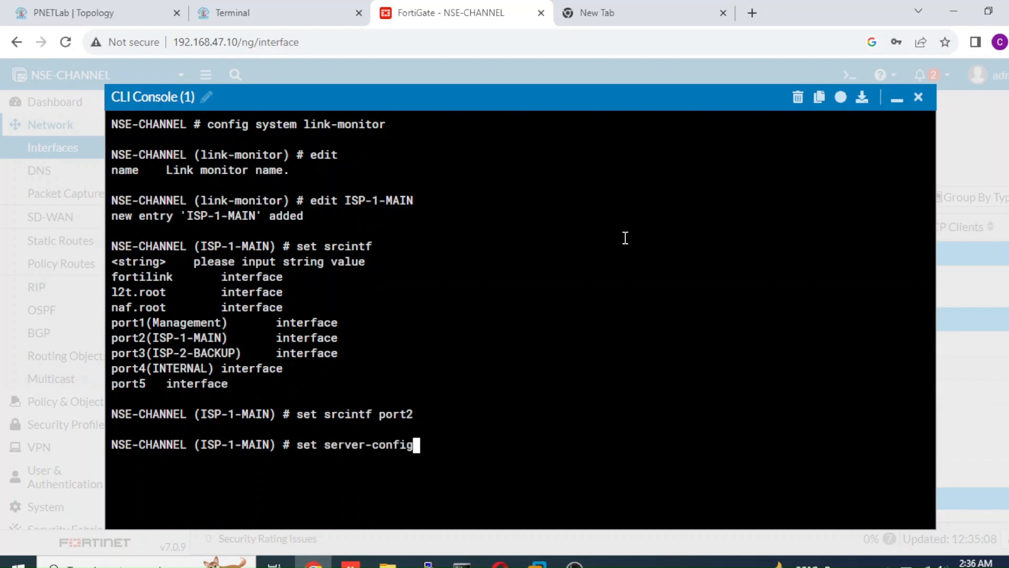
pyautogui.press('BackSpace')
pyautogui.press('BackSpace')
pyautogui.press('BackSpace')
pyautogui.press('BackSpace')
pyautogui.press('BackSpace')
pyautogui.press('BackSpace')
pyautogui.press('BackSpace')
pyautogui.press('BackSpace')
pyautogui.press('BackSpace')
pyautogui.press('BackSpace')
pyautogui.press('BackSpace')
pyautogui.press('BackSpace')
pyautogui.press('BackSpace')
pyautogui.write('server ')
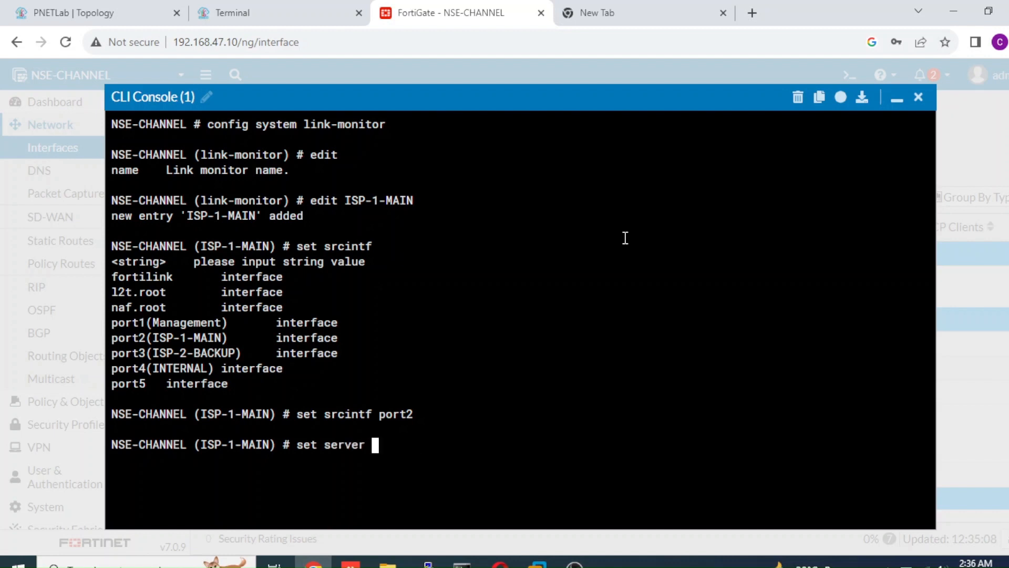
pyautogui.write('8.8.8.8')
pyautogui.press('Return')
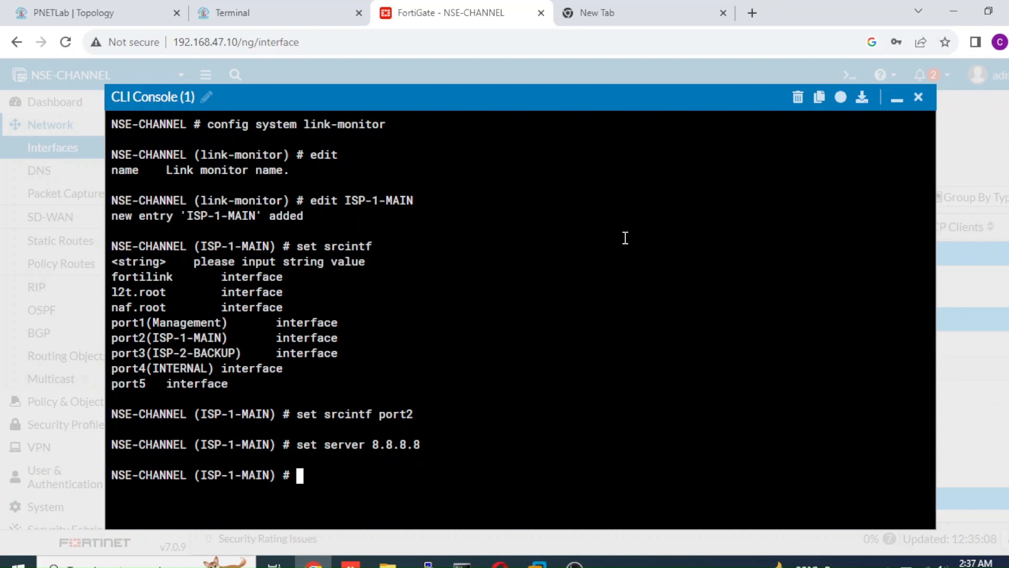
# Display the link monitor's settings with show and show full-configuration, and examine its failtime and recoverytime values.
pyautogui.write('show')
pyautogui.press('Return')
pyautogui.write('show f')
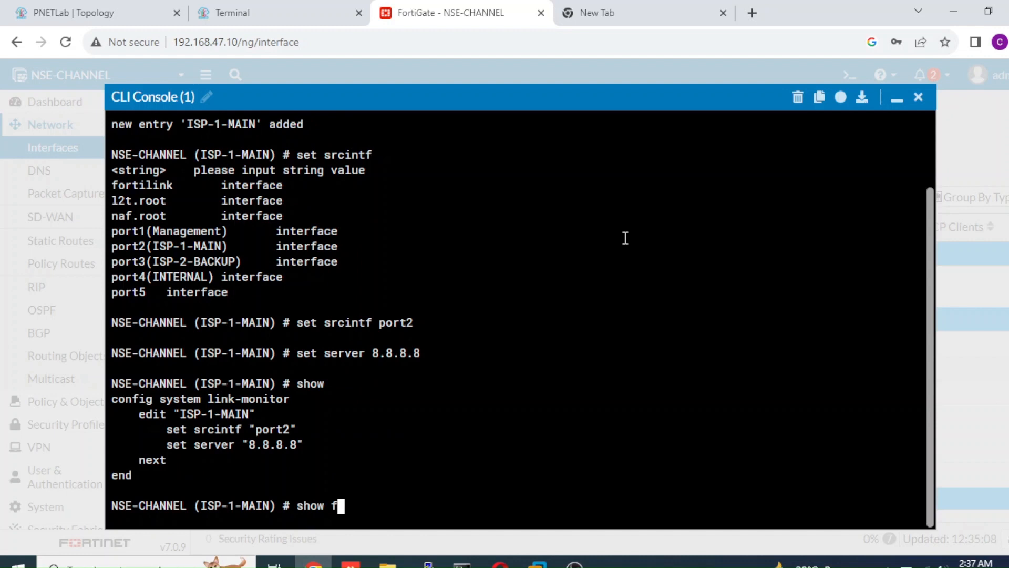
pyautogui.press('Tab')
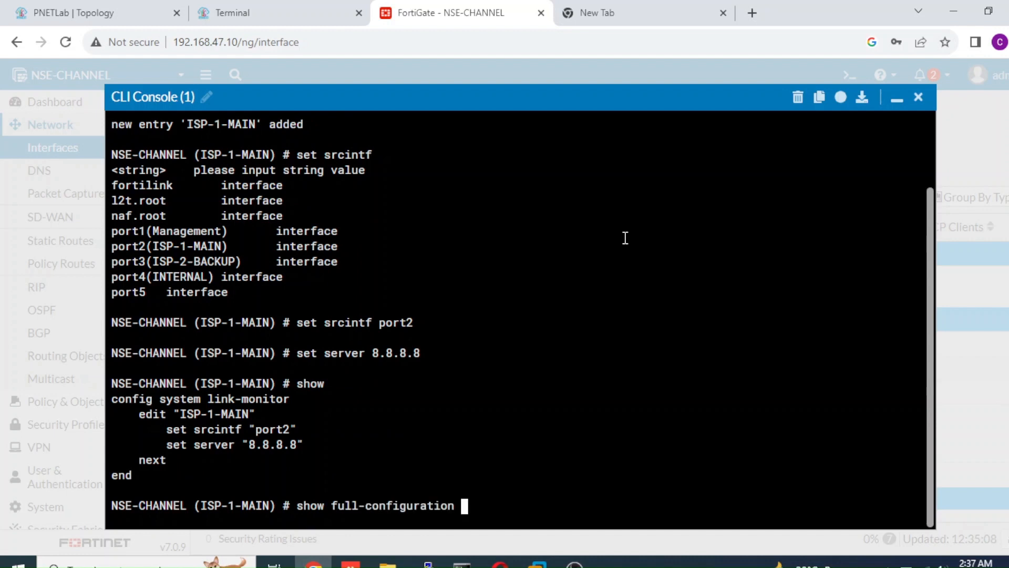
pyautogui.press('Return')
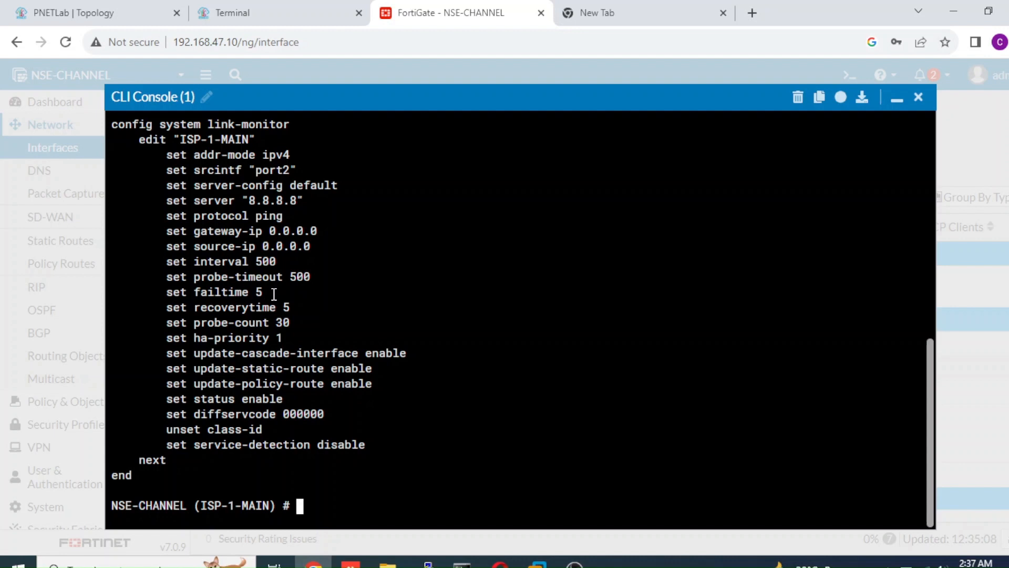
pyautogui.moveTo(274, 293); pyautogui.dragTo(262, 293)
pyautogui.click(288, 307)
# Save the link monitor entry with end and review it with show system link-monitor.
pyautogui.press('Return')
pyautogui.press('Return')
pyautogui.press('Return')
pyautogui.write('end')
pyautogui.press('Return')
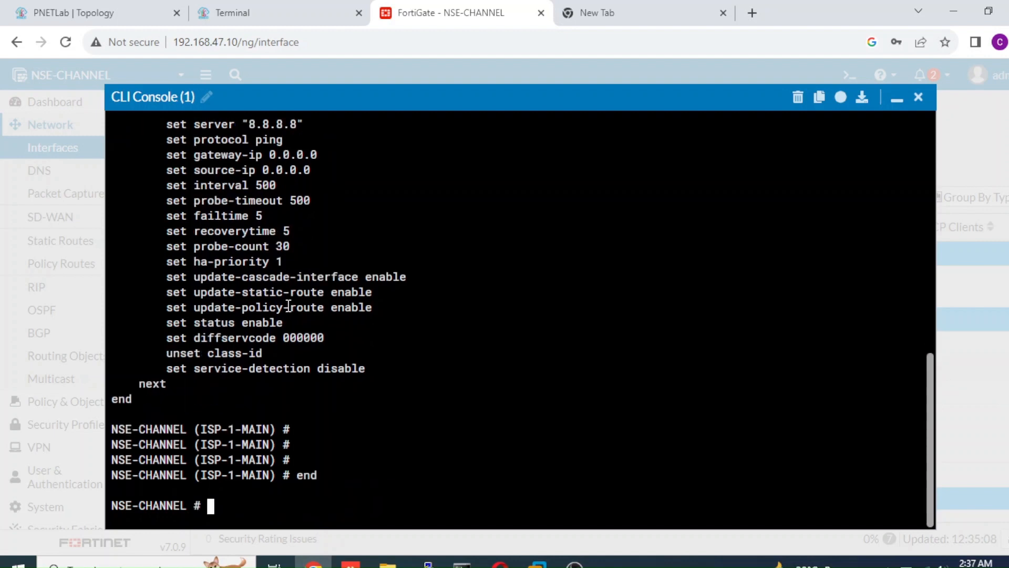
pyautogui.press('Return')
pyautogui.write('show system link-monitor')
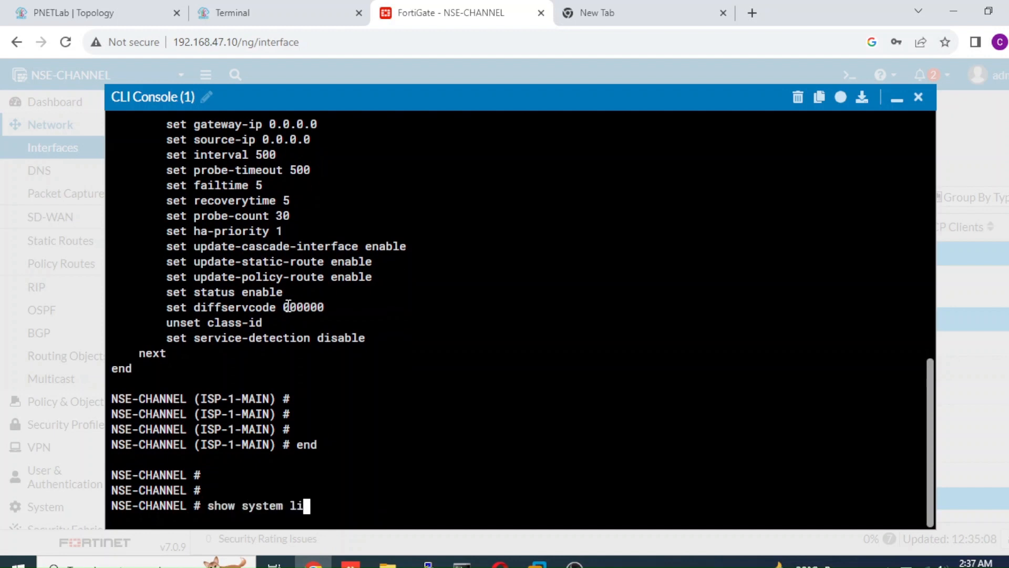
pyautogui.press('Return')
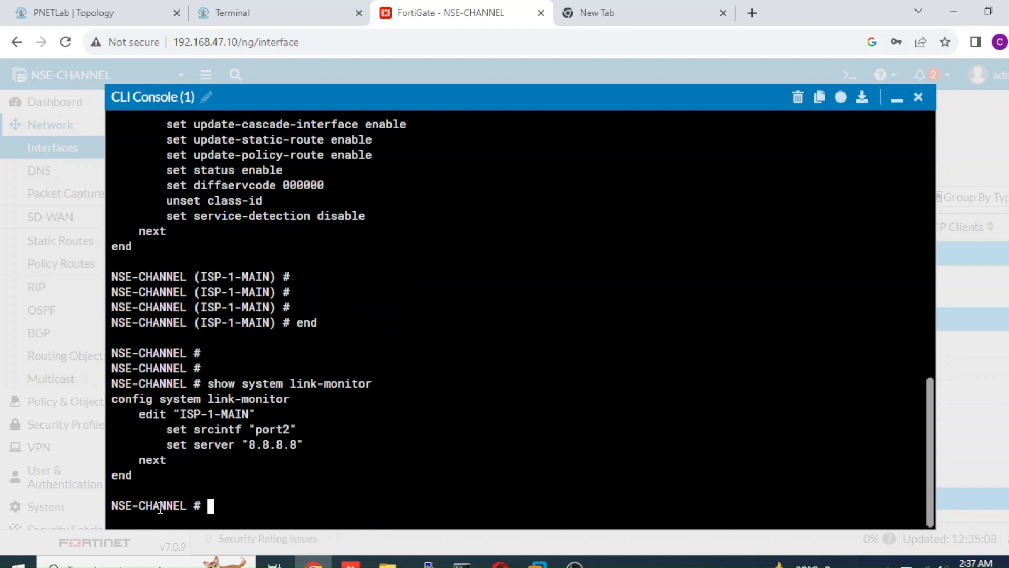
pyautogui.moveTo(194, 506); pyautogui.dragTo(107, 400)
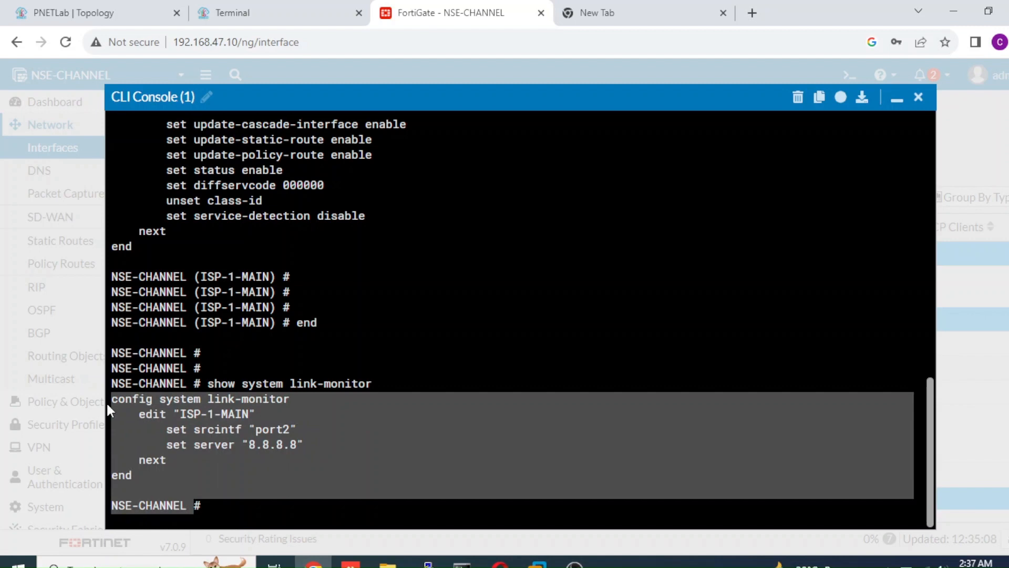
# Open the PE-ISP1 router console from the lab topology, and return to the topology.
pyautogui.click(129, 14)
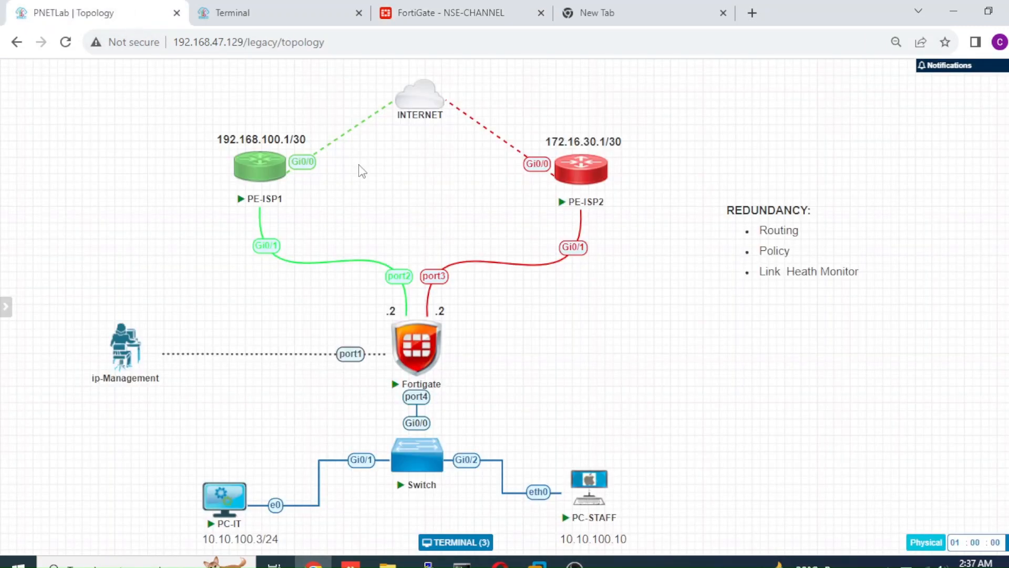
pyautogui.moveTo(263, 169)
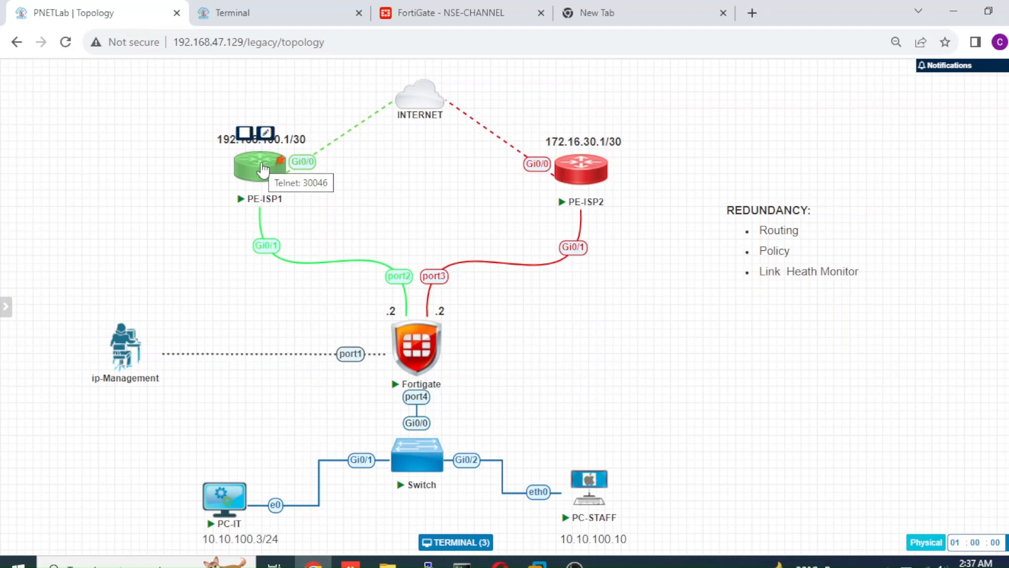
pyautogui.click(258, 173)
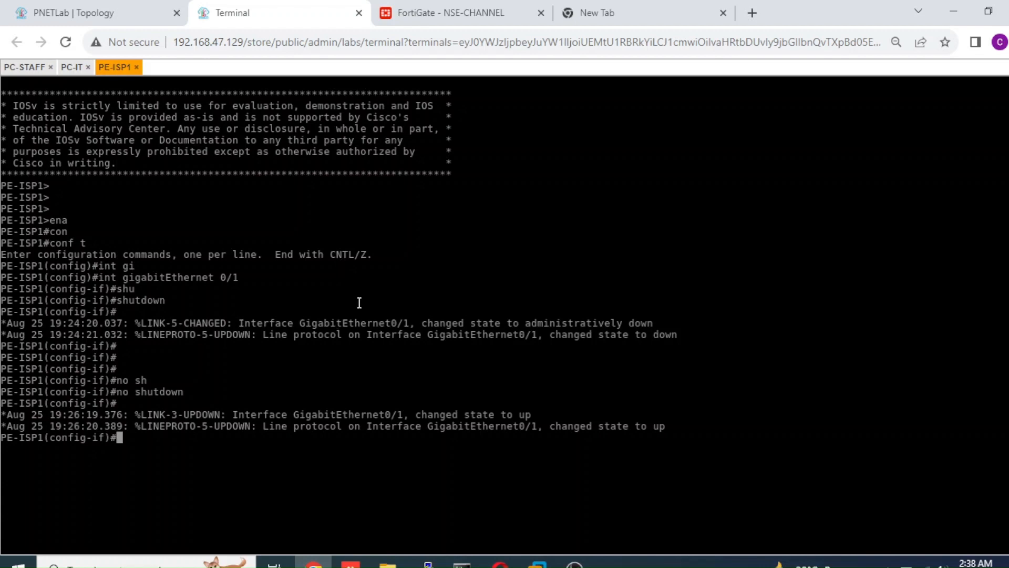
pyautogui.click(100, 12)
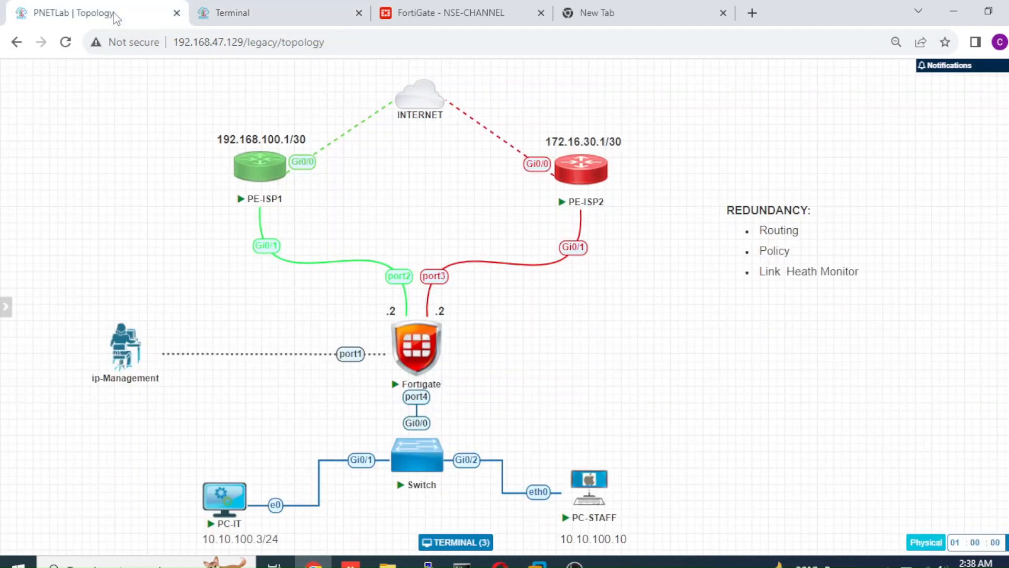
pyautogui.click(312, 33)
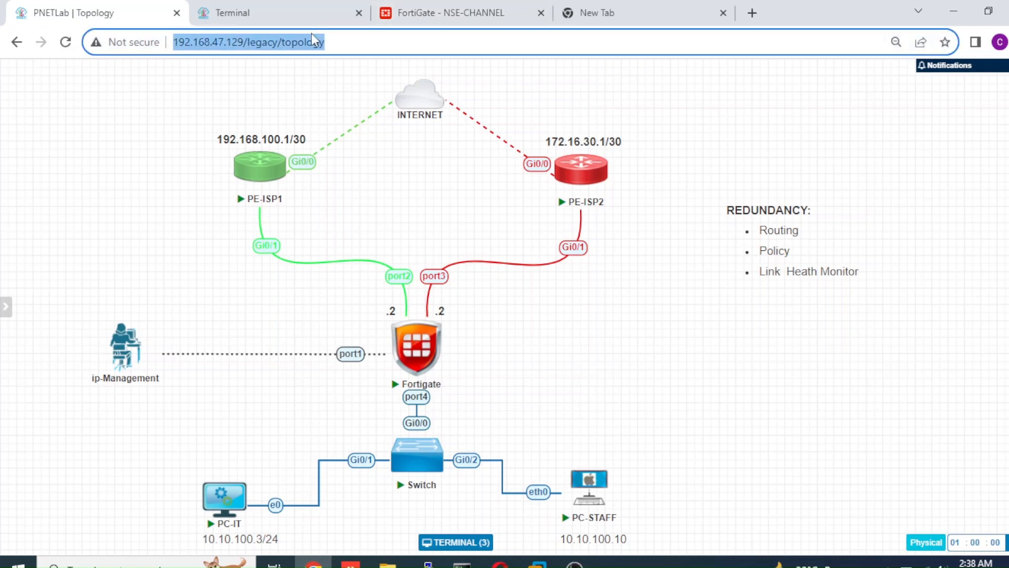
# Trace the route to 8.8.8.8 from the PC-STAFF console, repeating the trace and stopping it after the first hops.
pyautogui.click(315, 16)
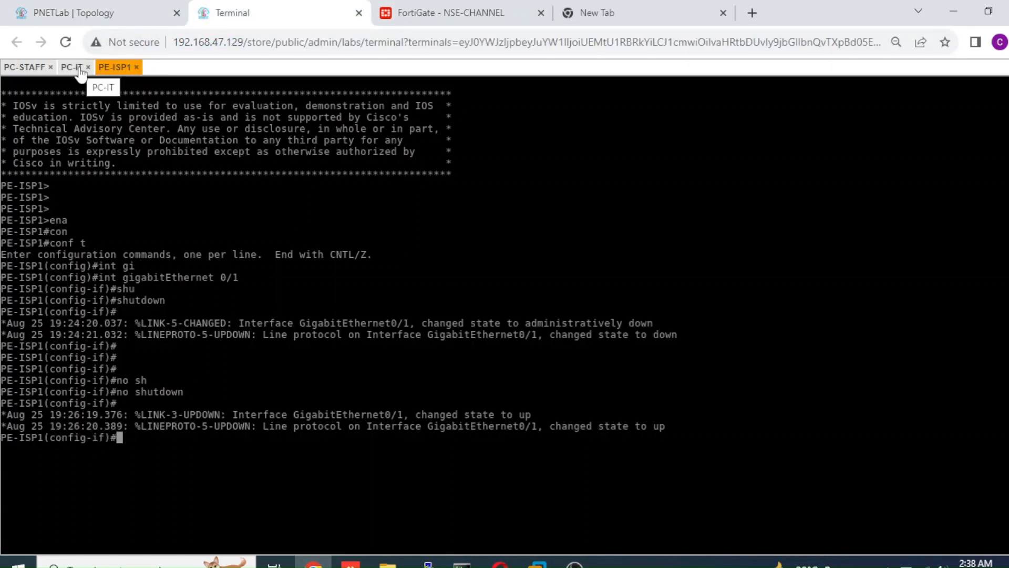
pyautogui.click(27, 67)
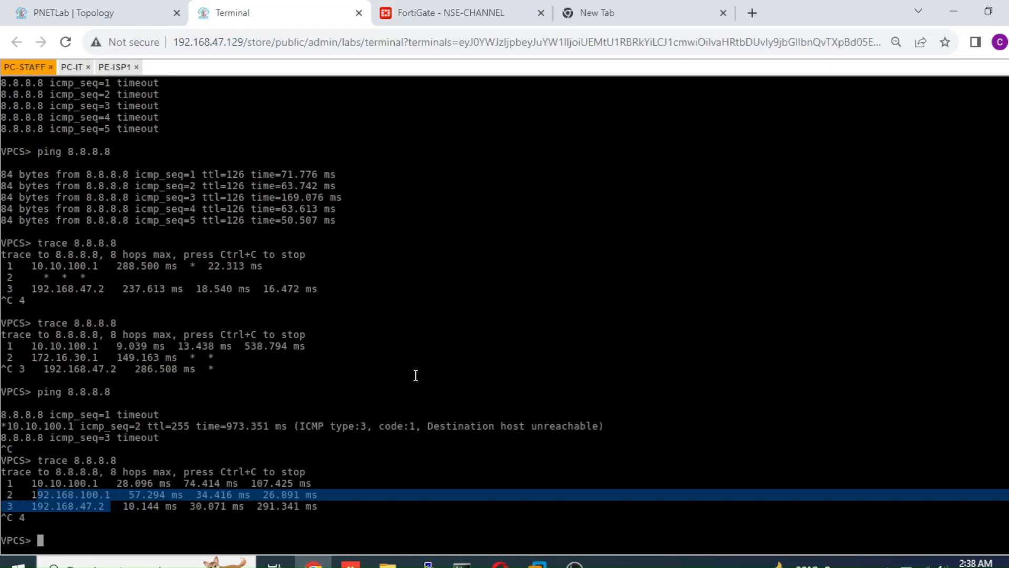
pyautogui.press('Up')
pyautogui.press('Return')
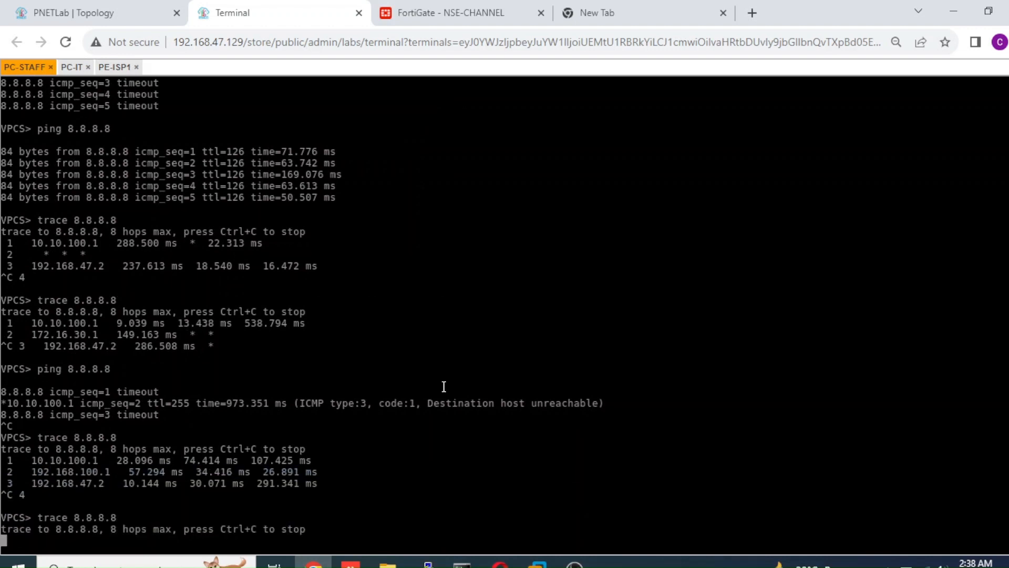
pyautogui.press('Up')
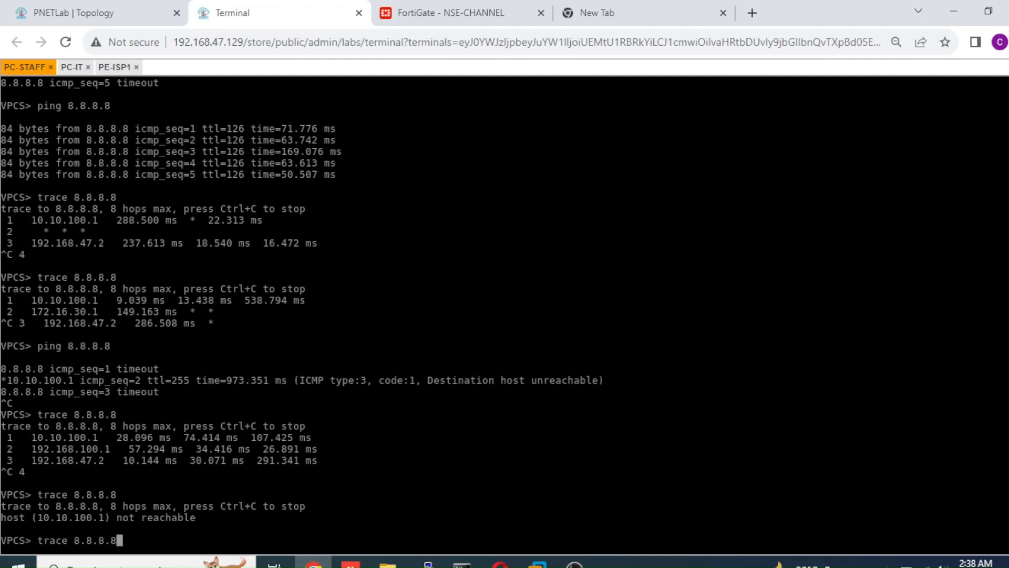
pyautogui.press('Return')
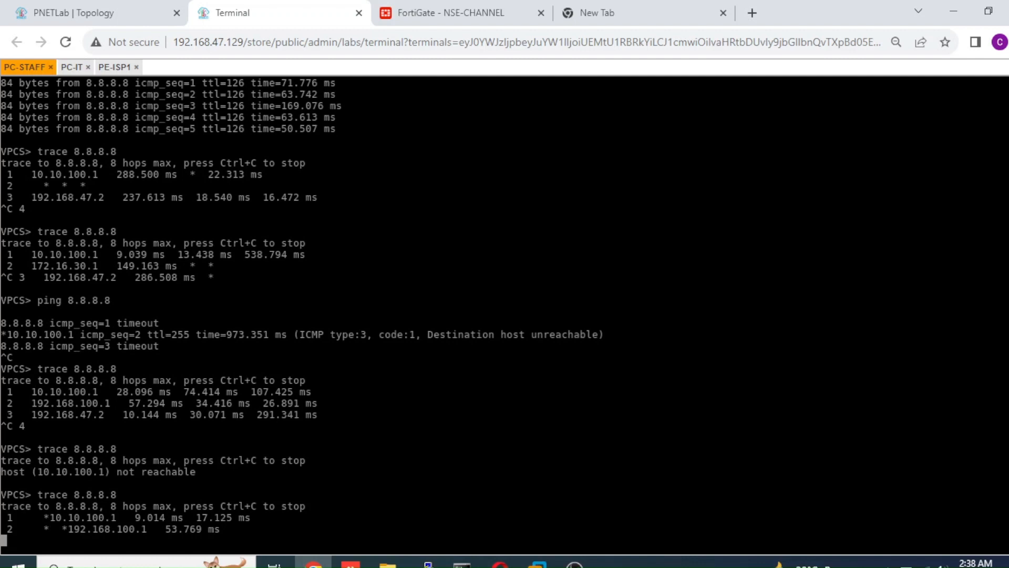
pyautogui.hotkey('ctrl', 'c')
# Ping 8.8.8.8 from PC-STAFF and stop the ping after a few replies.
pyautogui.write('p')
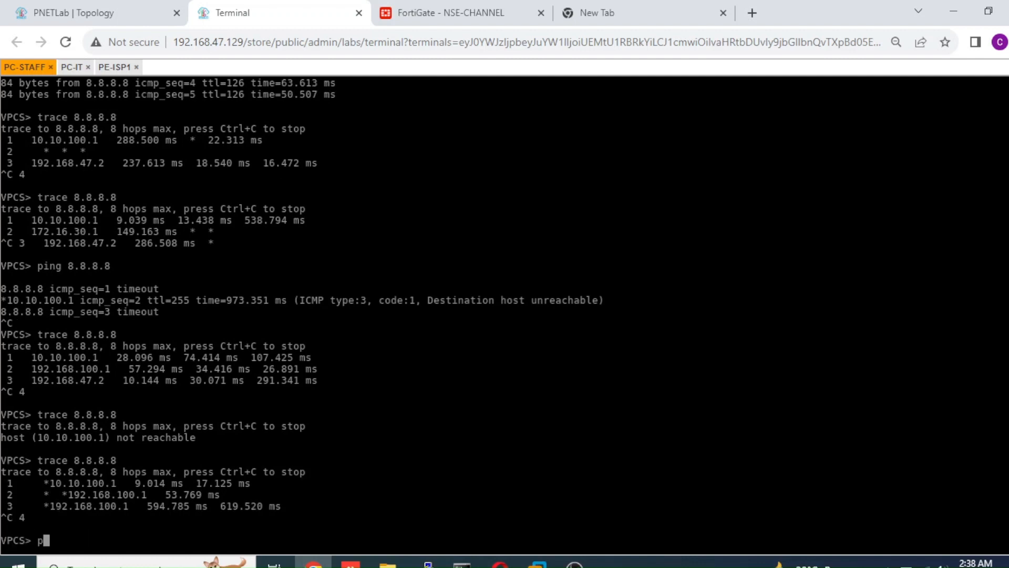
pyautogui.write('ing 8.8.8.8')
pyautogui.press('Return')
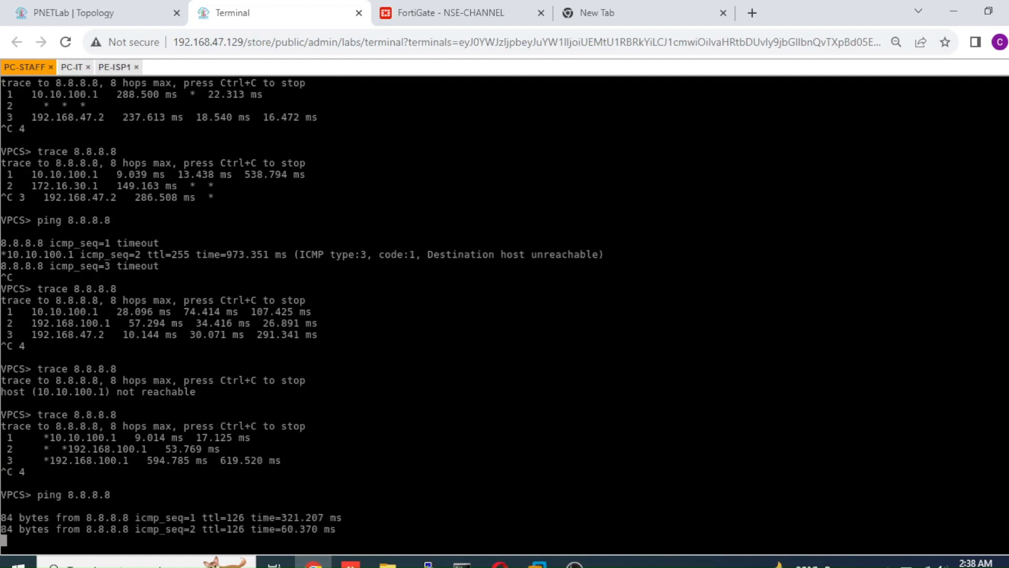
pyautogui.hotkey('ctrl', 'c')
# Run trace 8.8.8.8 two more times on PC-STAFF to check which ISP gateway carries the traffic.
pyautogui.press('Up')
pyautogui.press('Up')
pyautogui.press('Return')
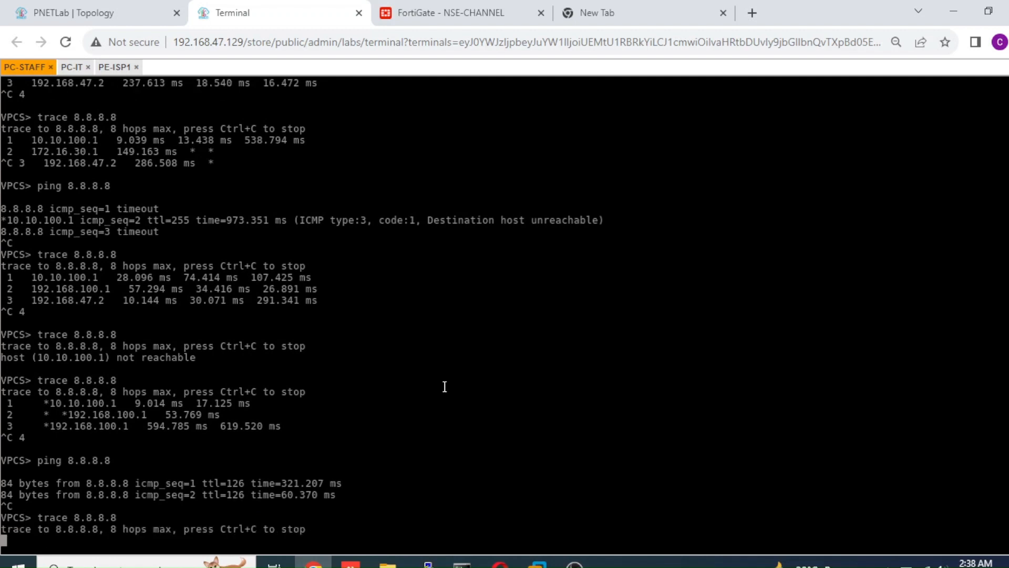
pyautogui.hotkey('ctrl', 'c')
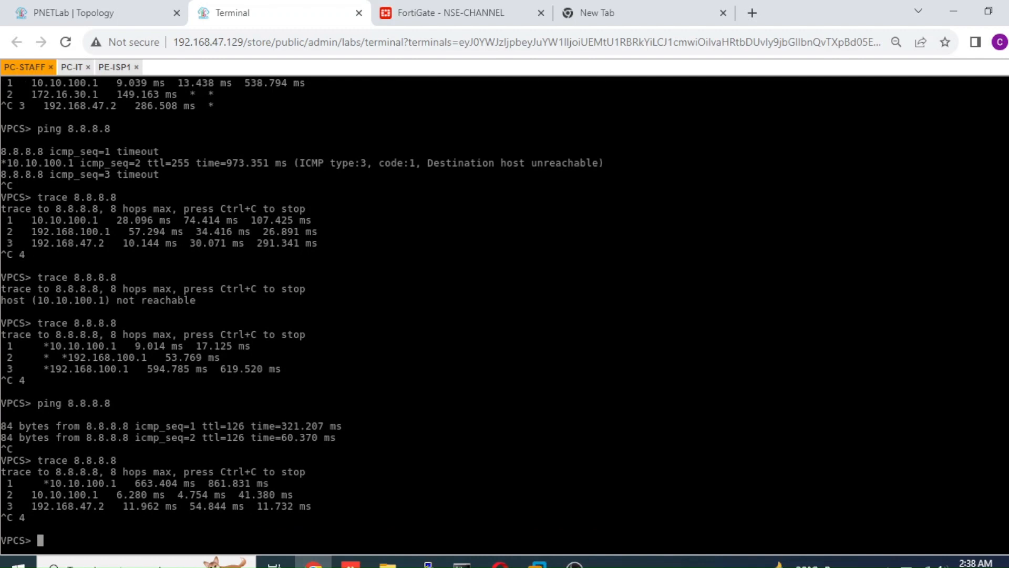
pyautogui.press('Up')
pyautogui.press('Return')
pyautogui.hotkey('ctrl', 'c')
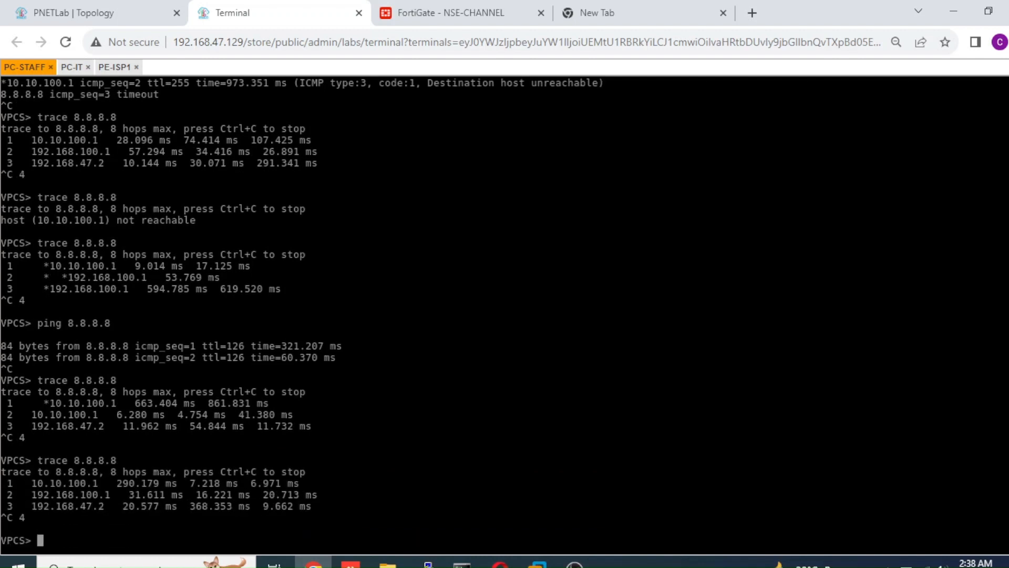
# Shut down interface GigabitEthernet 0/1 on the PE-ISP1 router to simulate an ISP-1 outage.
pyautogui.click(136, 18)
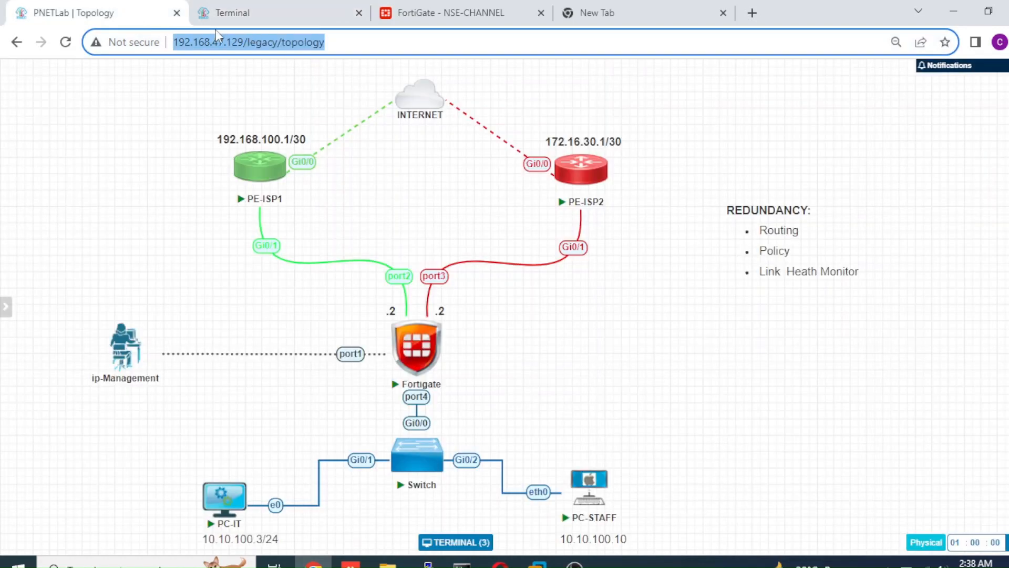
pyautogui.click(226, 14)
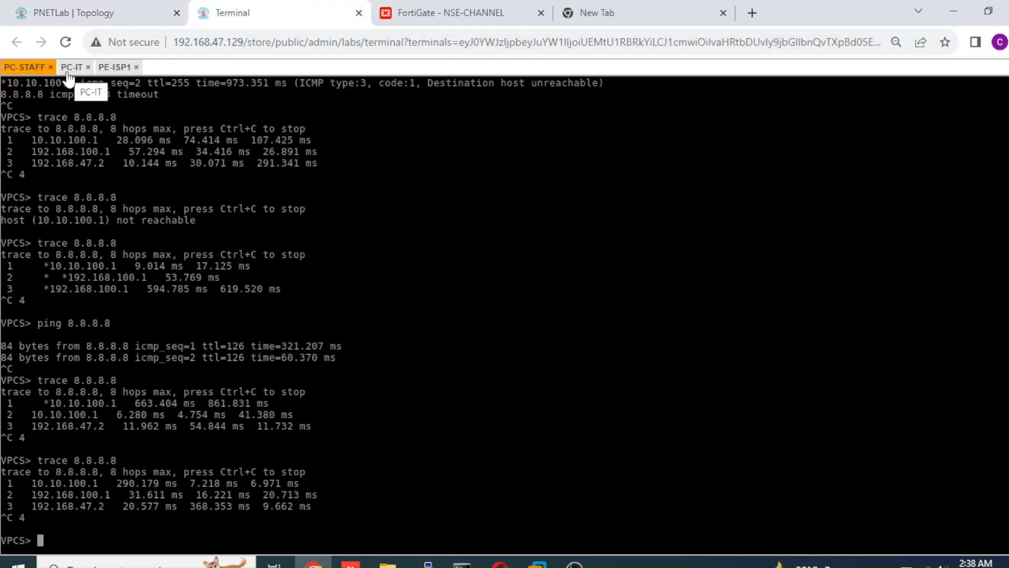
pyautogui.click(111, 68)
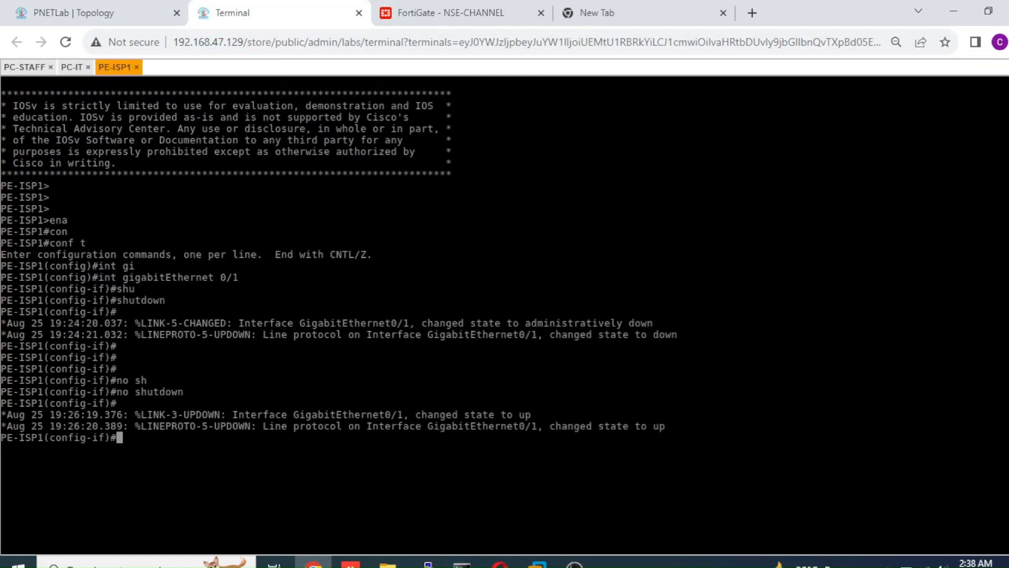
pyautogui.press('Return')
pyautogui.press('Return')
pyautogui.press('Return')
pyautogui.press('Return')
pyautogui.write('shu')
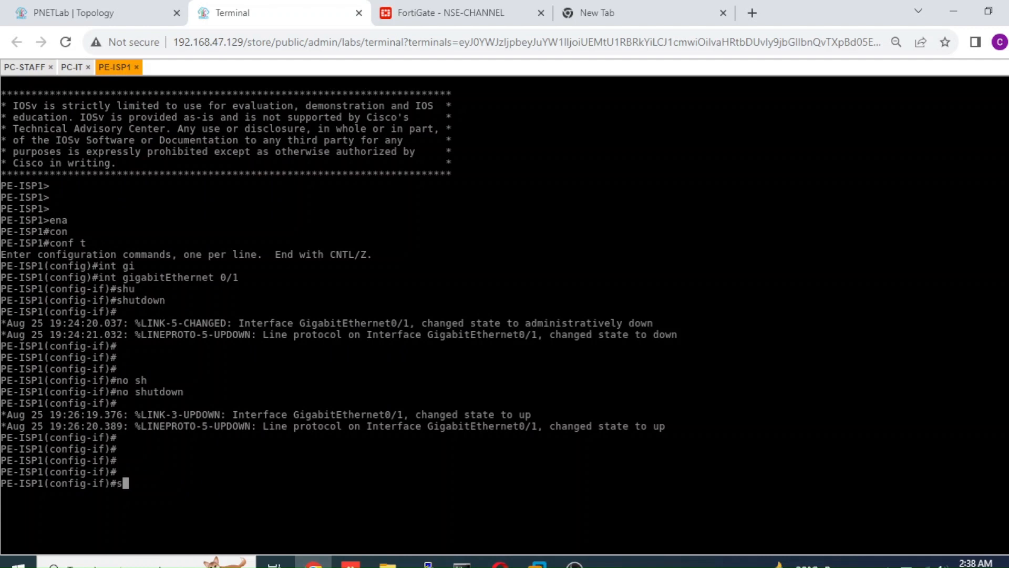
pyautogui.press('Tab')
pyautogui.press('Return')
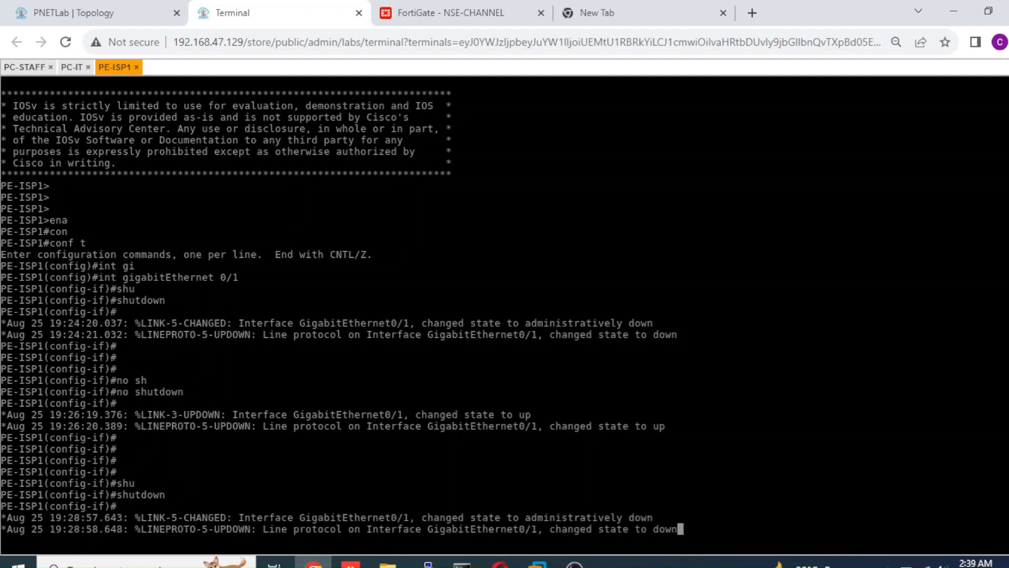
pyautogui.press('Return')
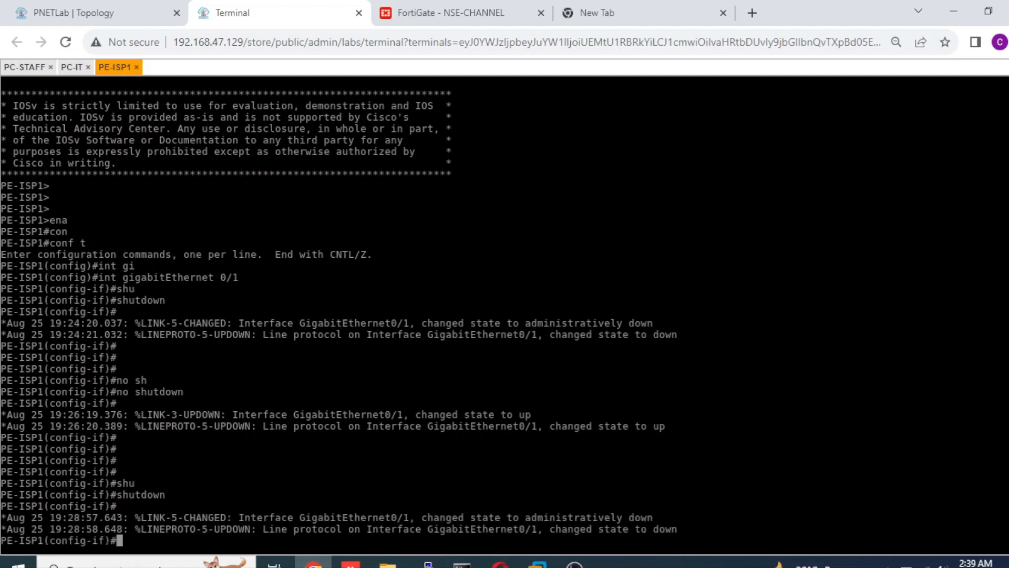
# Return to the PC-STAFF console and ping 8.8.8.8 to test connectivity with the ISP-1 link down.
pyautogui.click(125, 19)
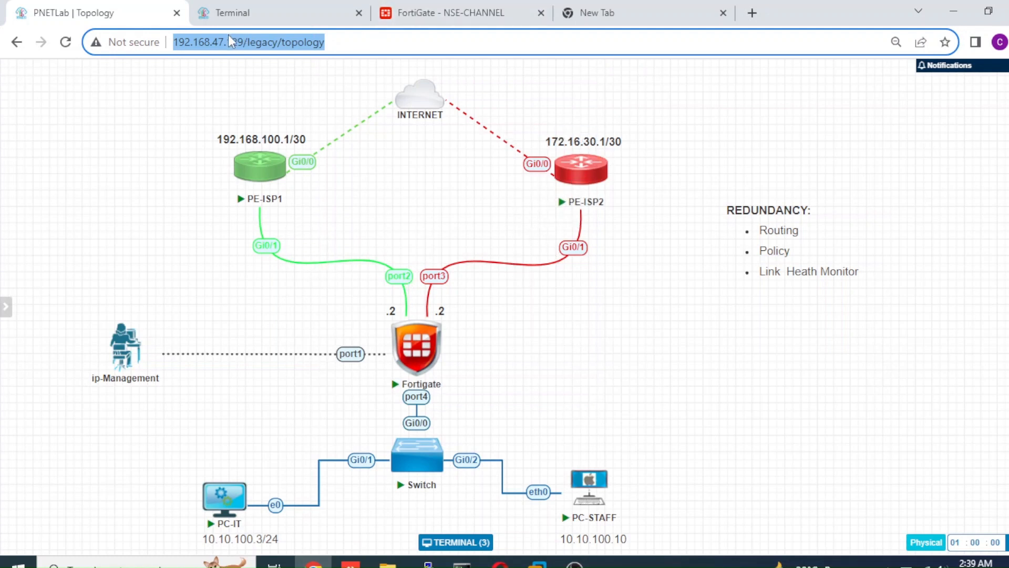
pyautogui.click(239, 18)
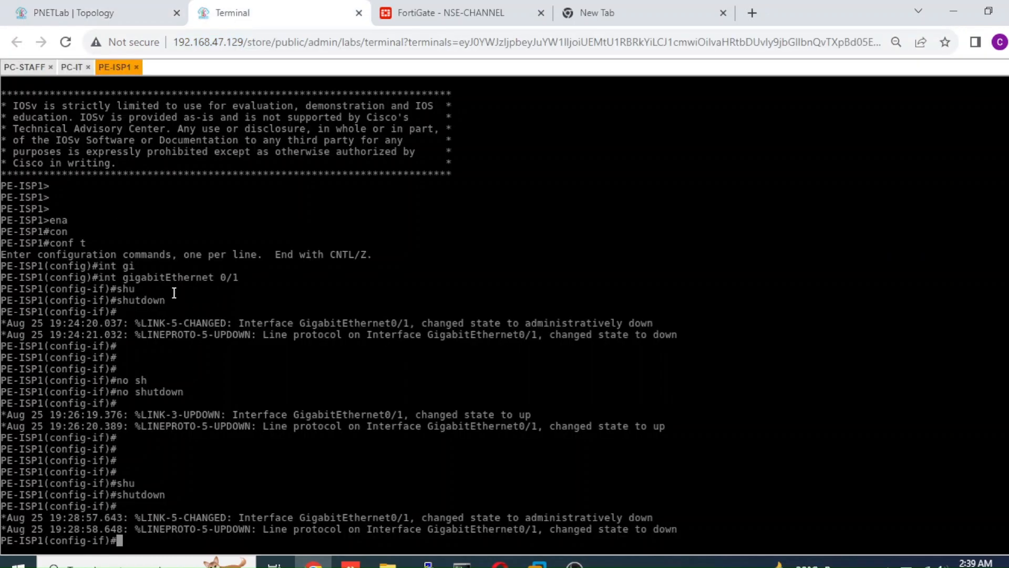
pyautogui.click(31, 70)
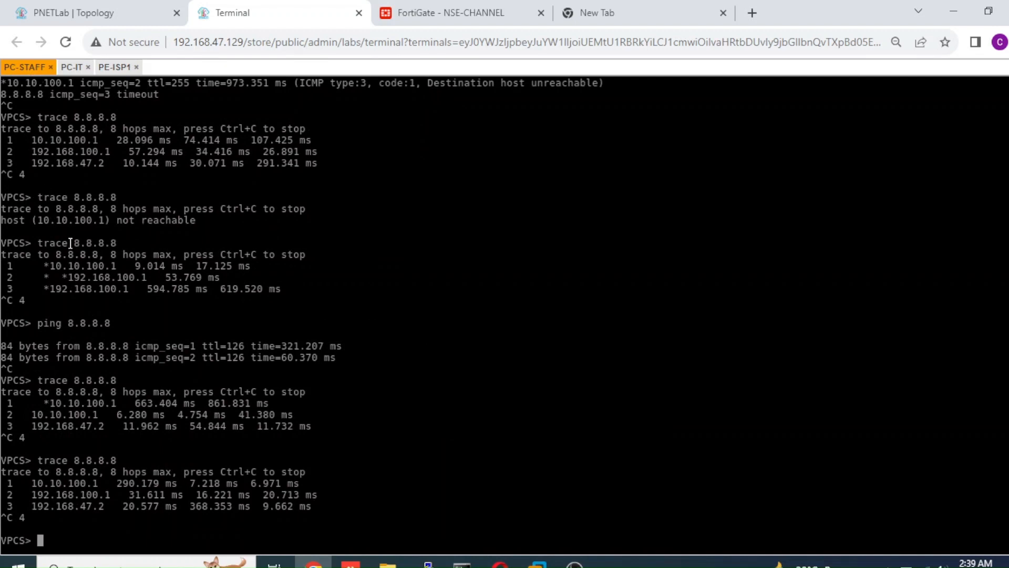
pyautogui.write('ping 8.8.8.8')
pyautogui.press('Return')
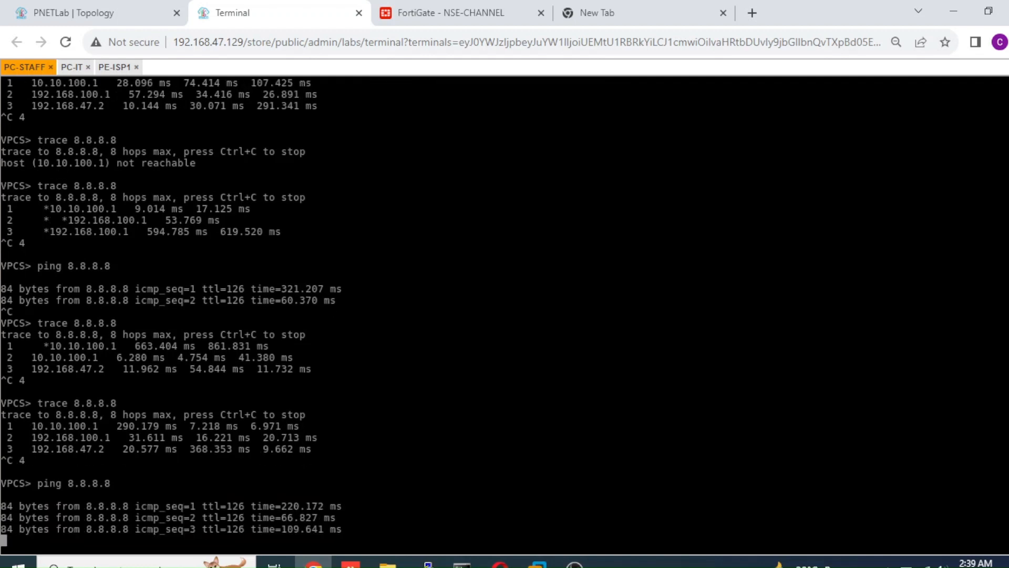
pyautogui.hotkey('ctrl', 'c')
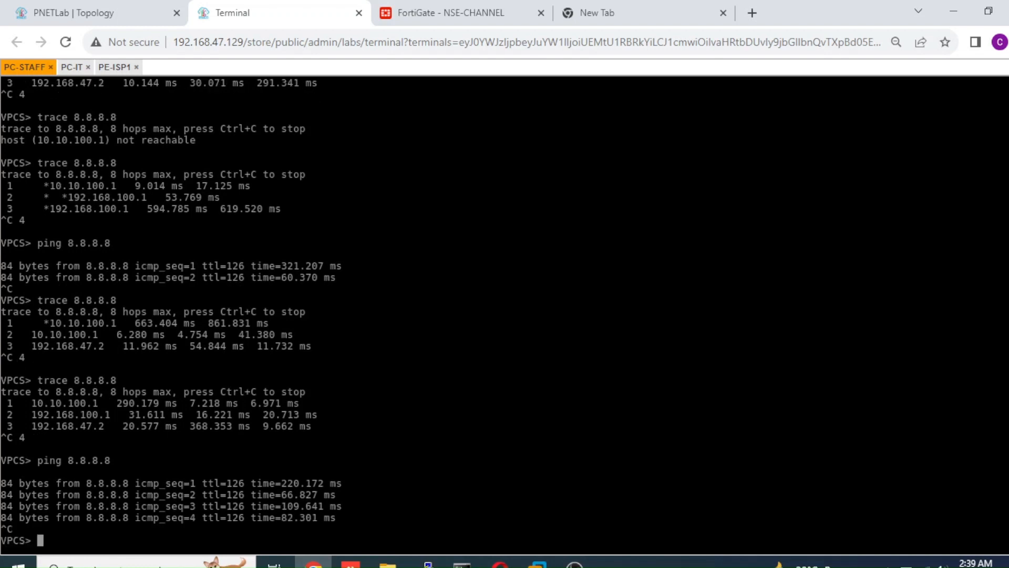
# Trace the route to 8.8.8.8 from PC-STAFF and highlight the first two hops to identify the failover path.
pyautogui.write('trace 8.8.8.8')
pyautogui.press('Return')
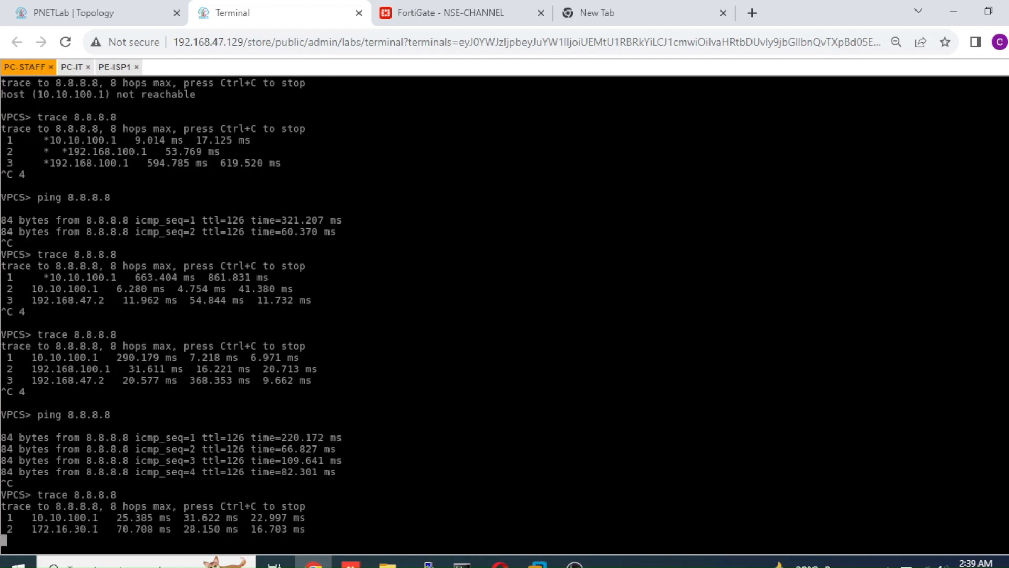
pyautogui.hotkey('ctrl', 'c')
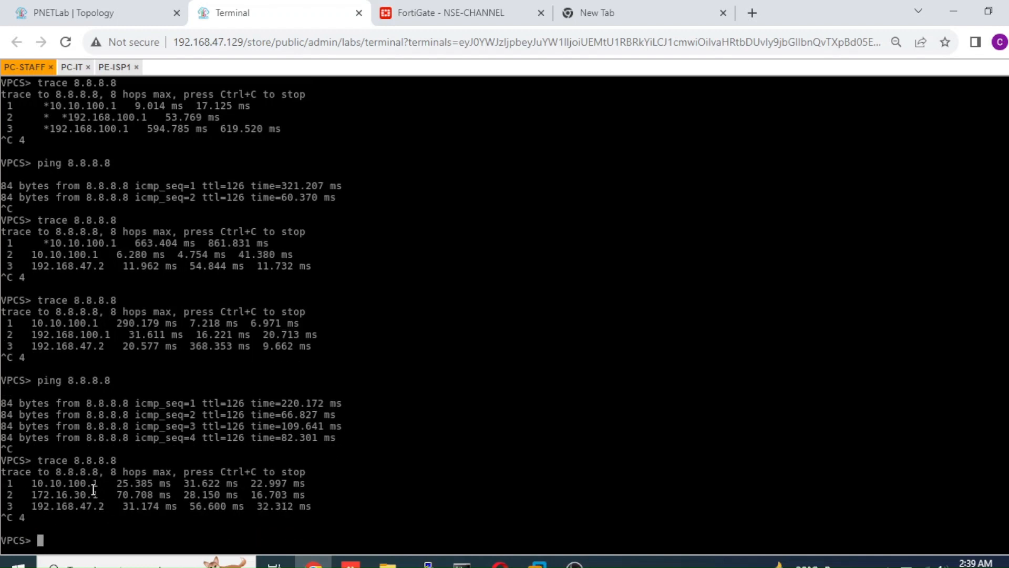
pyautogui.moveTo(100, 492); pyautogui.dragTo(40, 484)
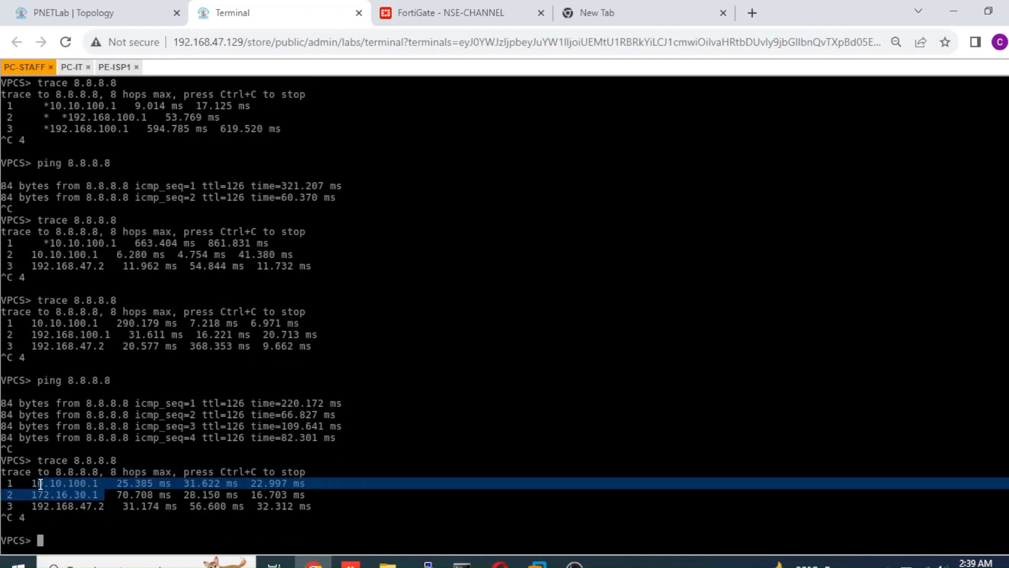
# Run diagnose sys link-monitor status in the FortiGate CLI console and examine the peer, its state and the packet loss.
pyautogui.click(437, 6)
pyautogui.click(449, 277)
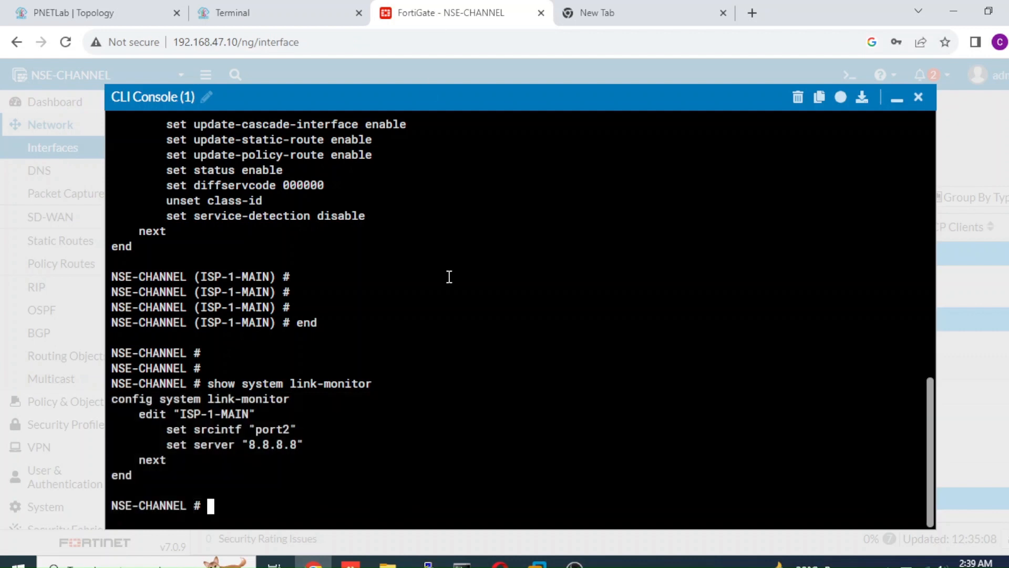
pyautogui.write('diagnose sys link-monitor')
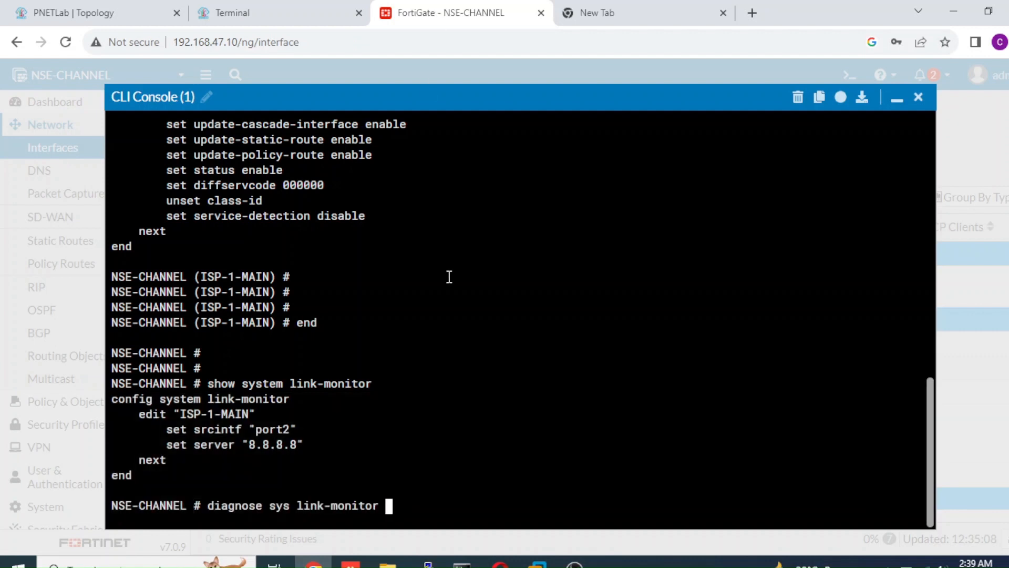
pyautogui.write(' status')
pyautogui.press('Return')
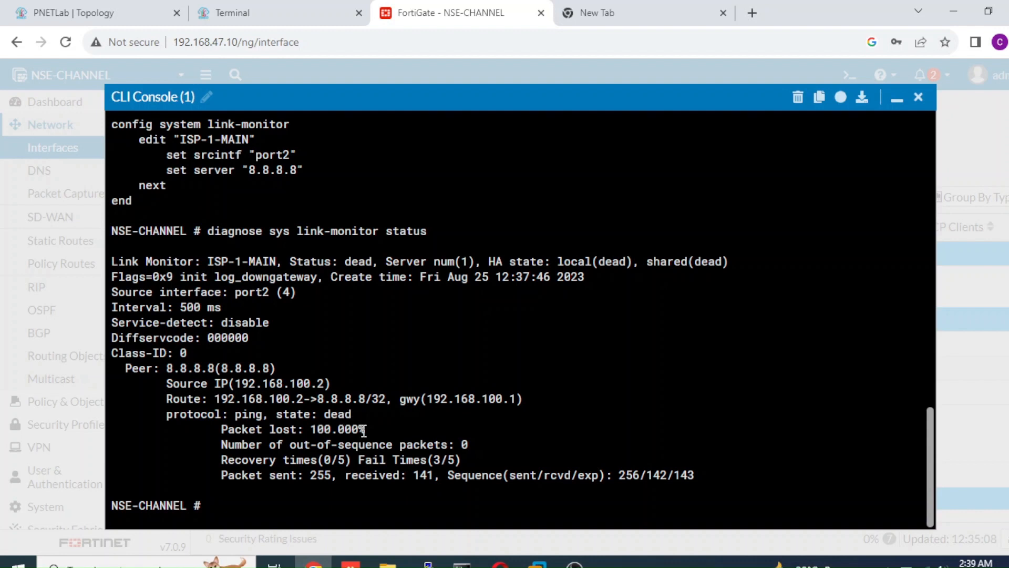
pyautogui.moveTo(370, 430); pyautogui.dragTo(269, 430)
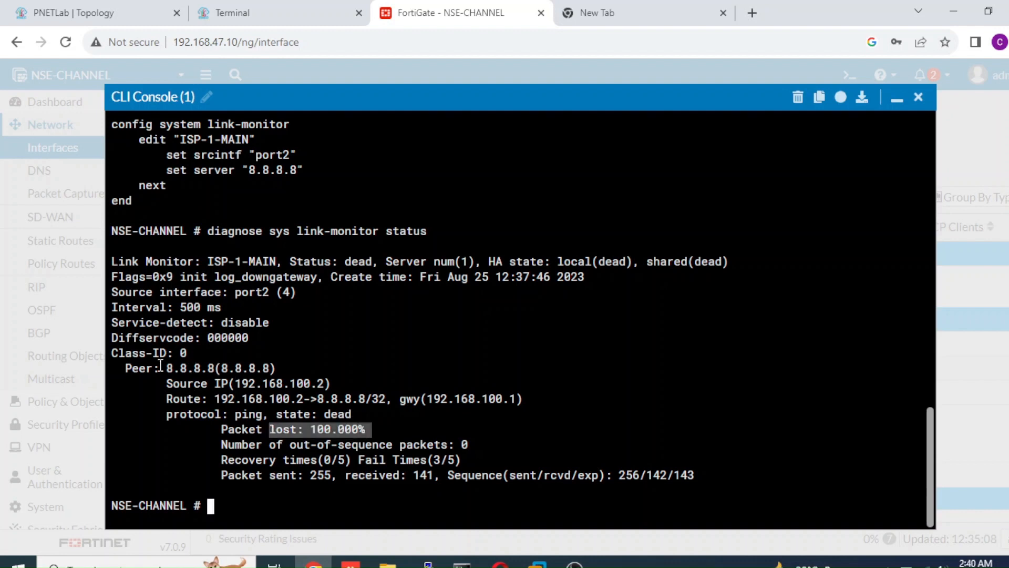
pyautogui.moveTo(125, 368); pyautogui.dragTo(277, 366)
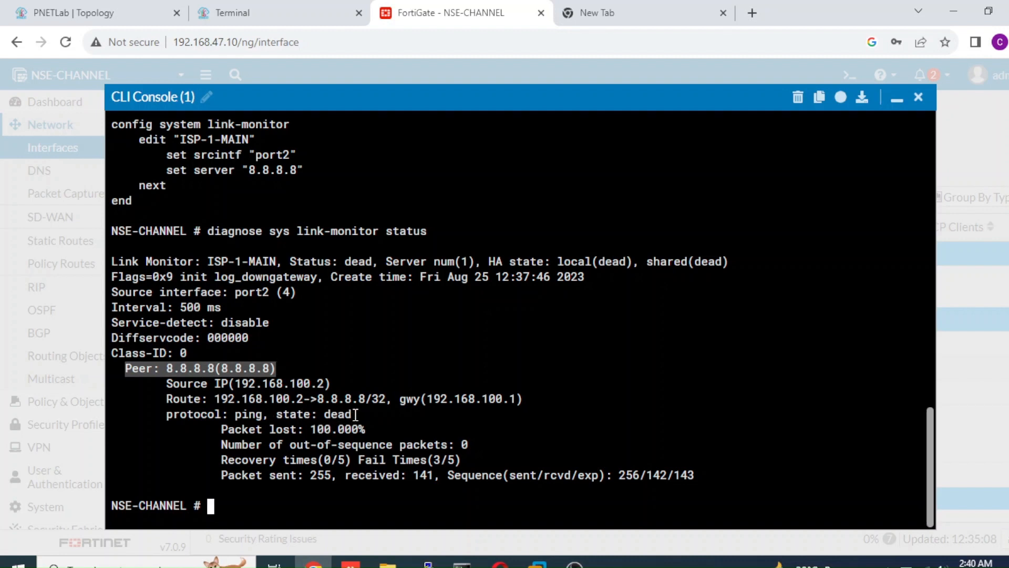
pyautogui.moveTo(356, 415)
pyautogui.mouseDown()
pyautogui.moveTo(317, 414)
pyautogui.moveTo(366, 430)
pyautogui.mouseUp()
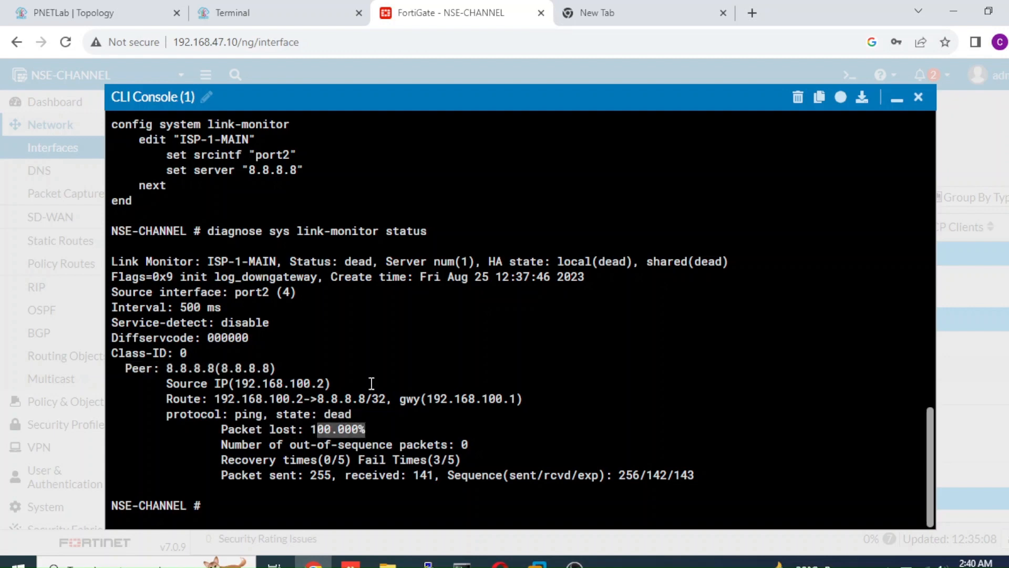
# Re-enable interface GigabitEthernet 0/1 on the PE-ISP1 router with no shutdown.
pyautogui.click(96, 15)
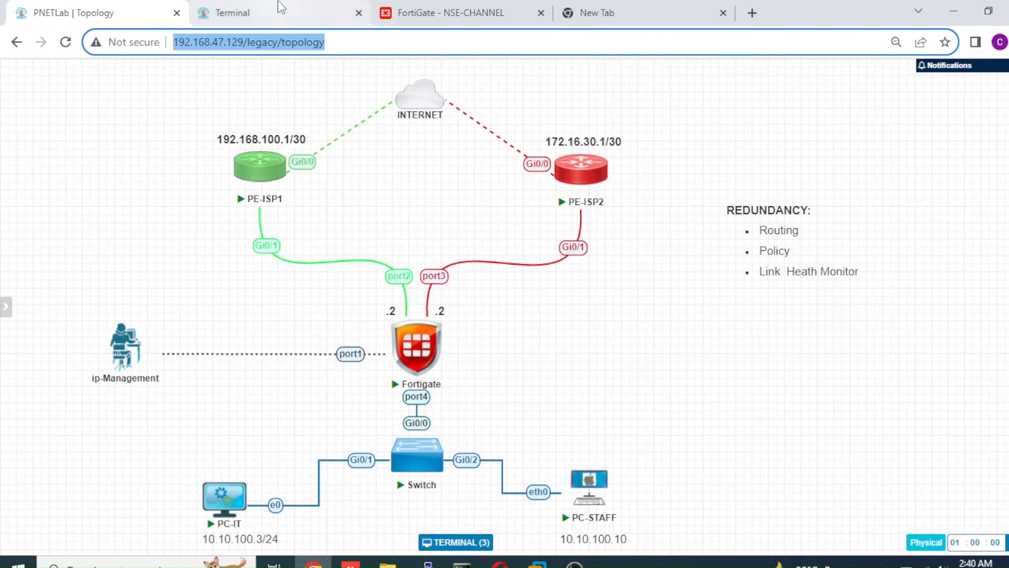
pyautogui.click(282, 18)
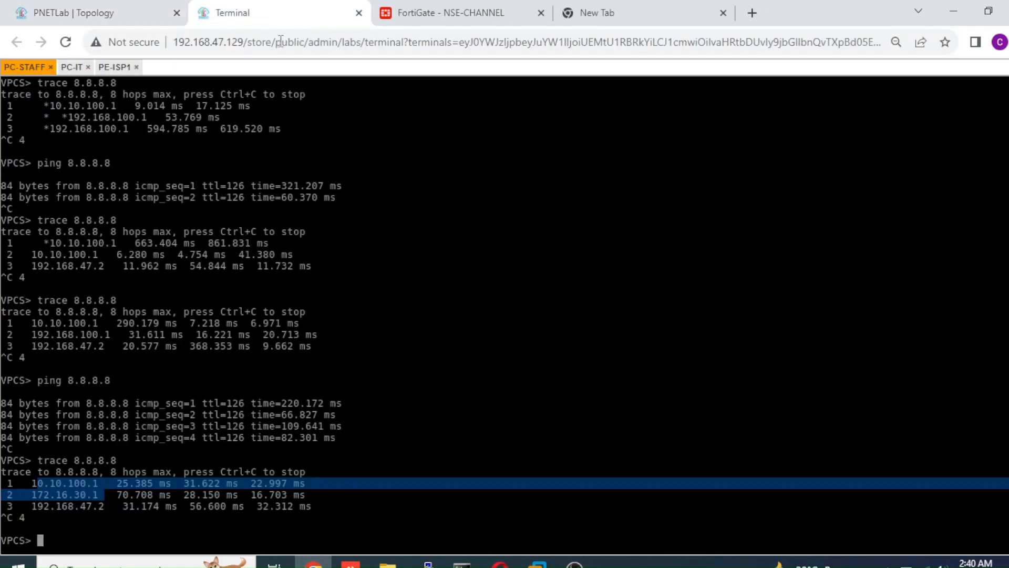
pyautogui.click(112, 67)
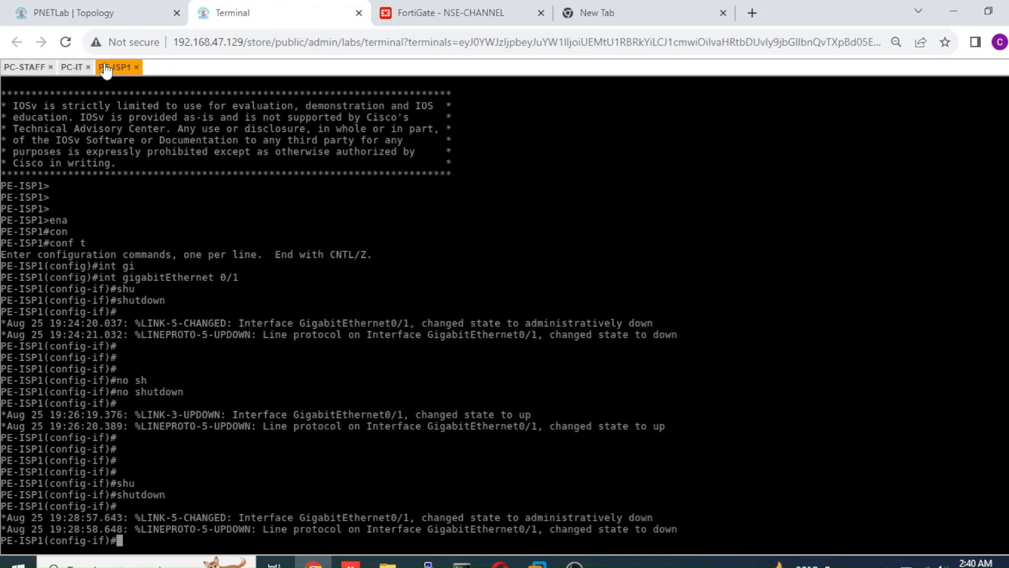
pyautogui.write('nio shui')
pyautogui.press('Tab')
pyautogui.press('BackSpace')
pyautogui.press('BackSpace')
pyautogui.press('BackSpace')
pyautogui.press('BackSpace')
pyautogui.press('BackSpace')
pyautogui.press('BackSpace')
pyautogui.press('BackSpace')
pyautogui.press('BackSpace')
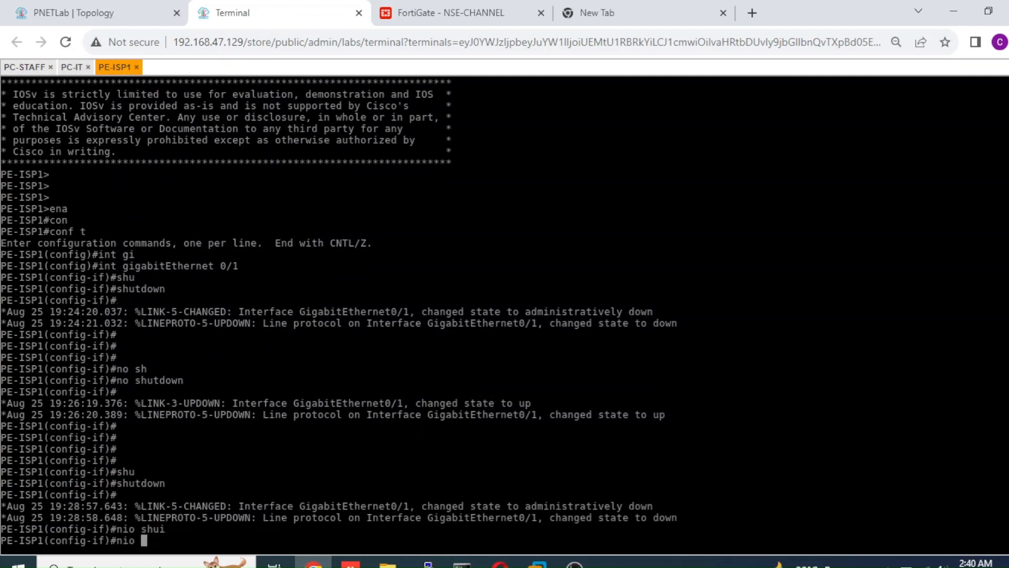
pyautogui.write('bio')
pyautogui.press('BackSpace')
pyautogui.press('BackSpace')
pyautogui.press('BackSpace')
pyautogui.press('BackSpace')
pyautogui.write('no shu')
pyautogui.press('Tab')
pyautogui.press('Return')
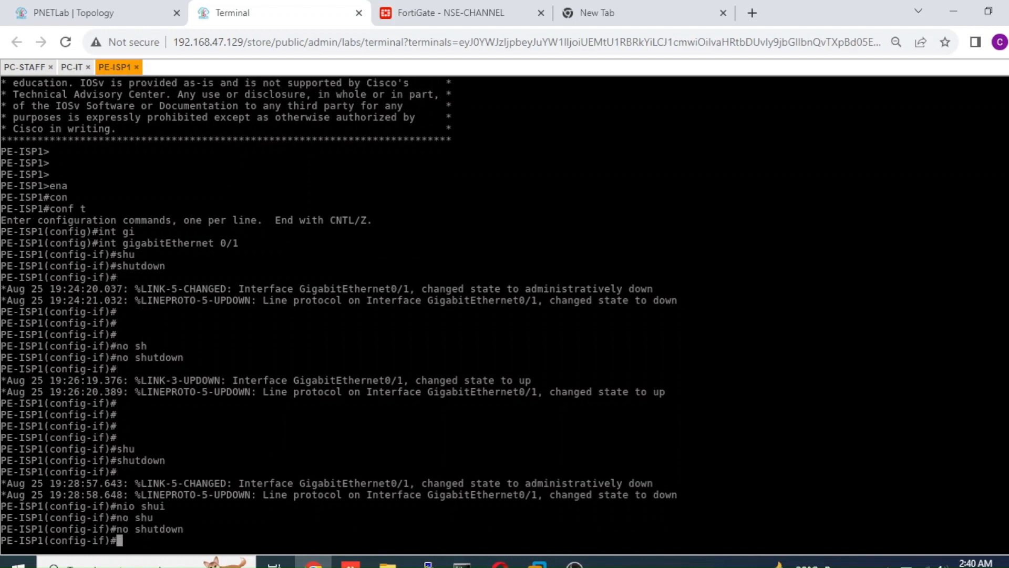
# Switch to the FortiGate CLI console and rerun diagnose sys link-monitor status twice to check whether the ISP-1 link monitor recovers.
pyautogui.press('Return')
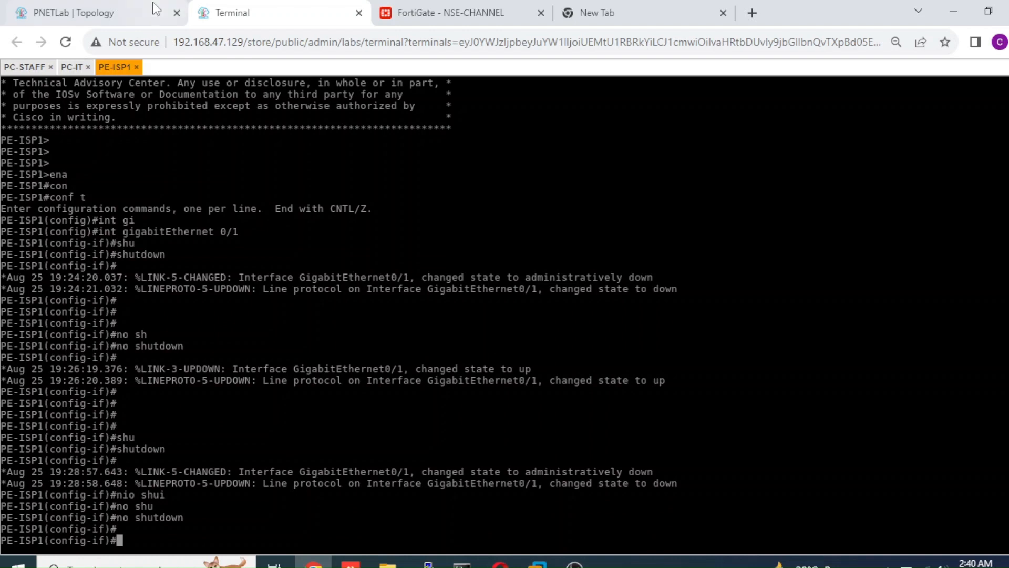
pyautogui.click(413, 11)
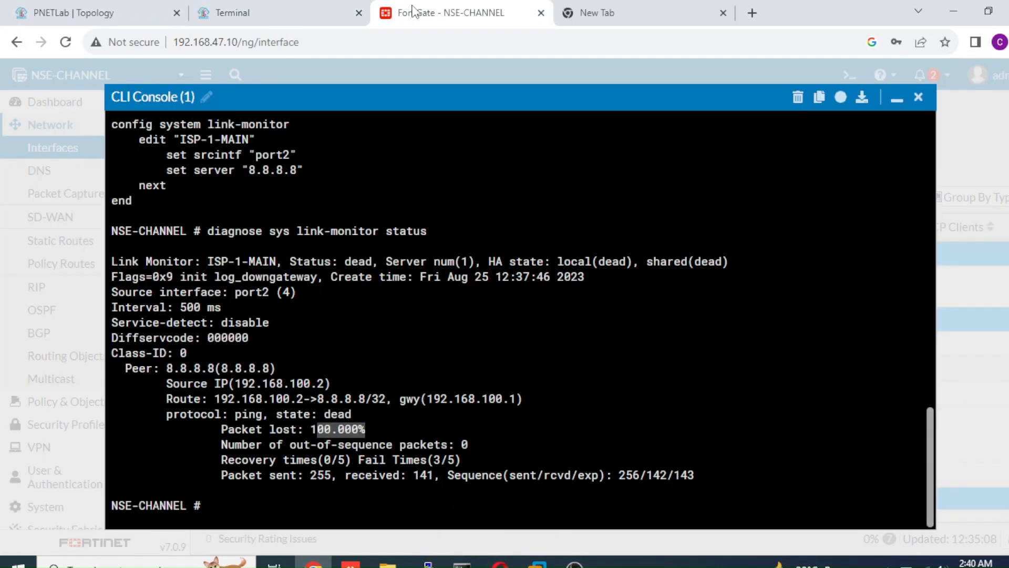
pyautogui.press('Up')
pyautogui.press('Return')
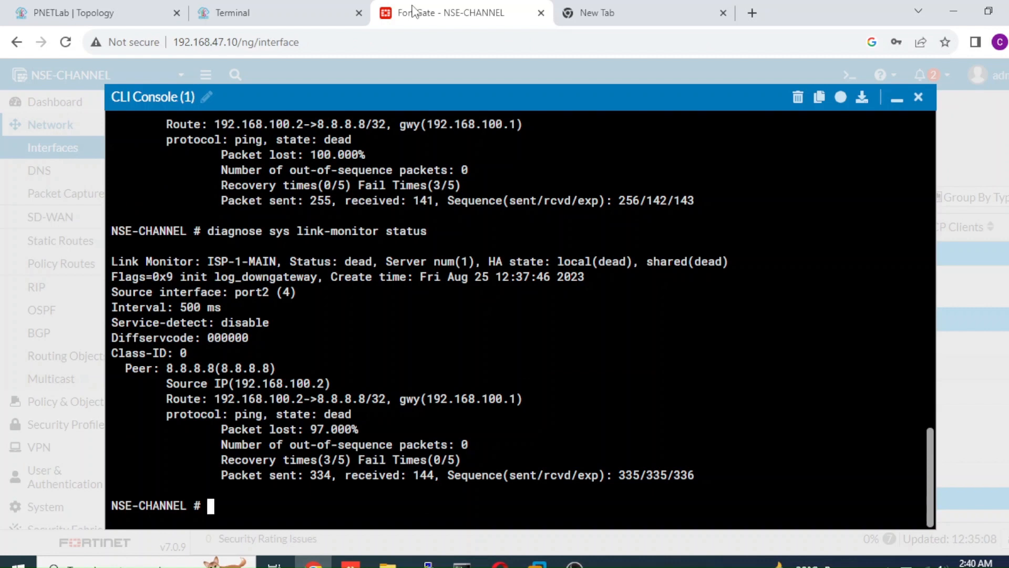
pyautogui.press('Up')
pyautogui.press('Return')
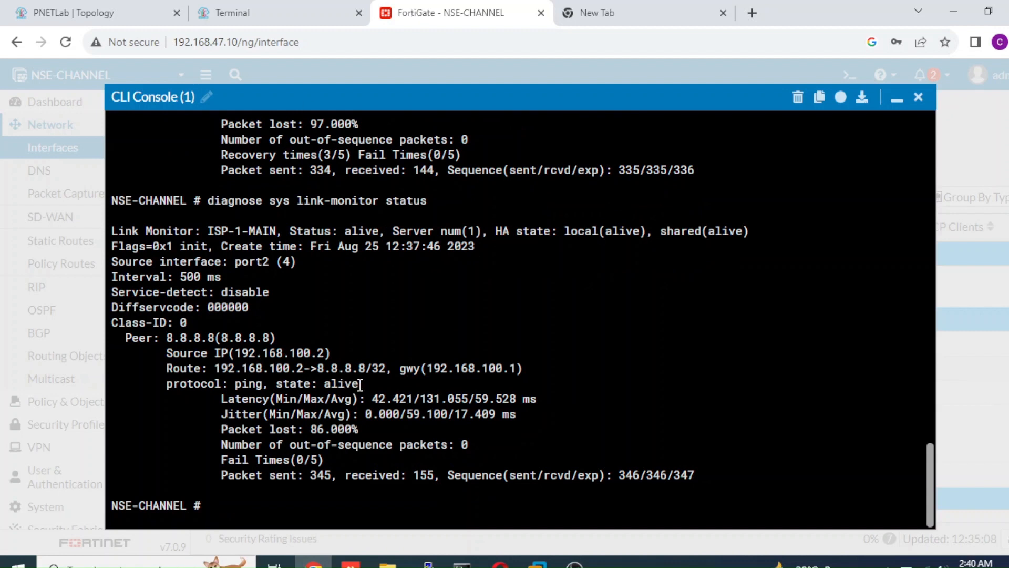
# Highlight the link monitor's state, peer and source interface in the output, and run diagnose sys link-monitor status again to compare packet loss.
pyautogui.moveTo(360, 385); pyautogui.dragTo(331, 384)
pyautogui.moveTo(275, 339); pyautogui.dragTo(189, 339)
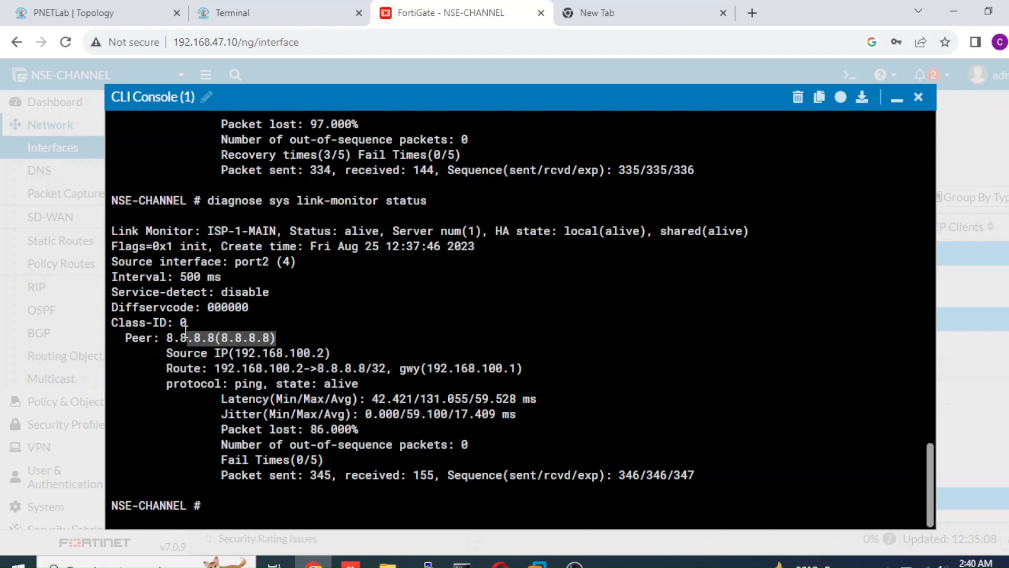
pyautogui.moveTo(275, 265); pyautogui.dragTo(237, 266)
pyautogui.click(390, 407)
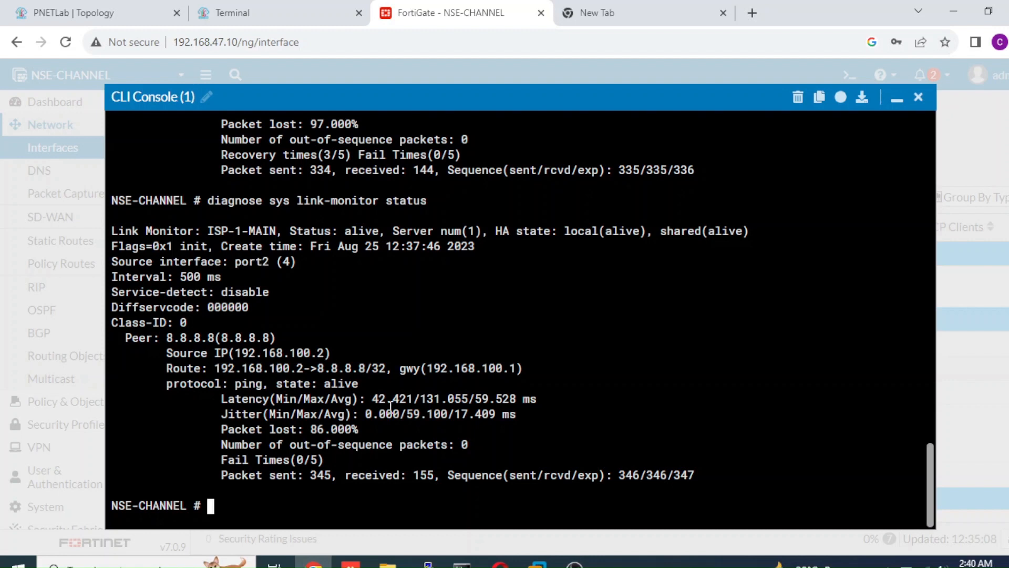
pyautogui.press('Up')
pyautogui.press('Return')
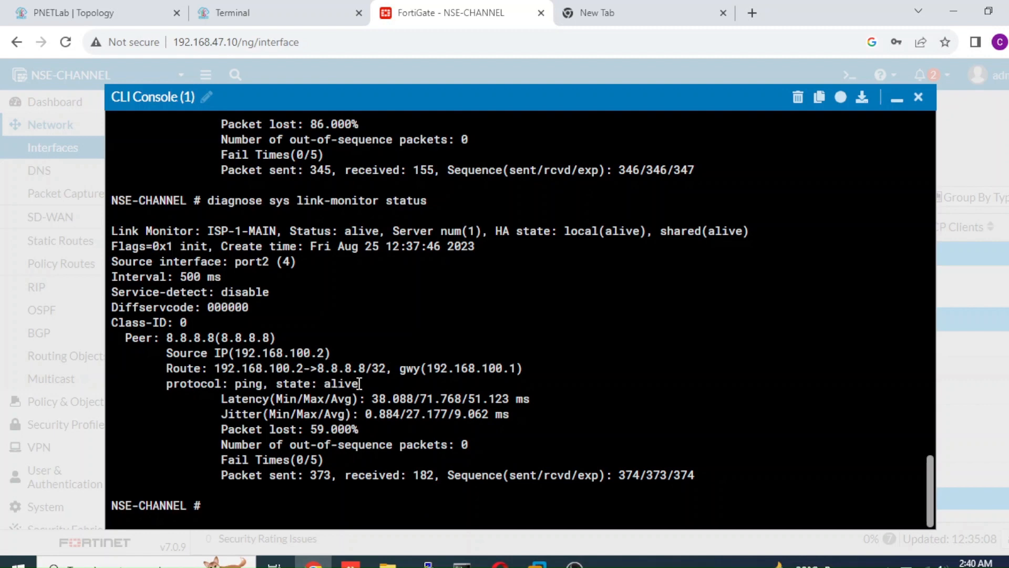
# Trace the route to 8.8.8.8 from the PC-STAFF console, stop it after the first hops, and compare the path with the PNETLab topology.
pyautogui.click(126, 21)
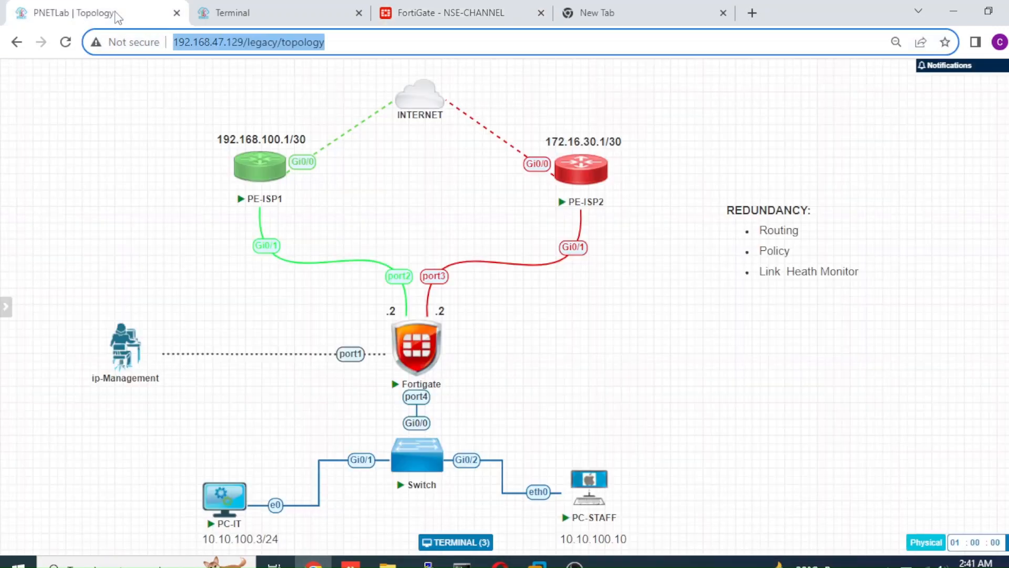
pyautogui.click(229, 16)
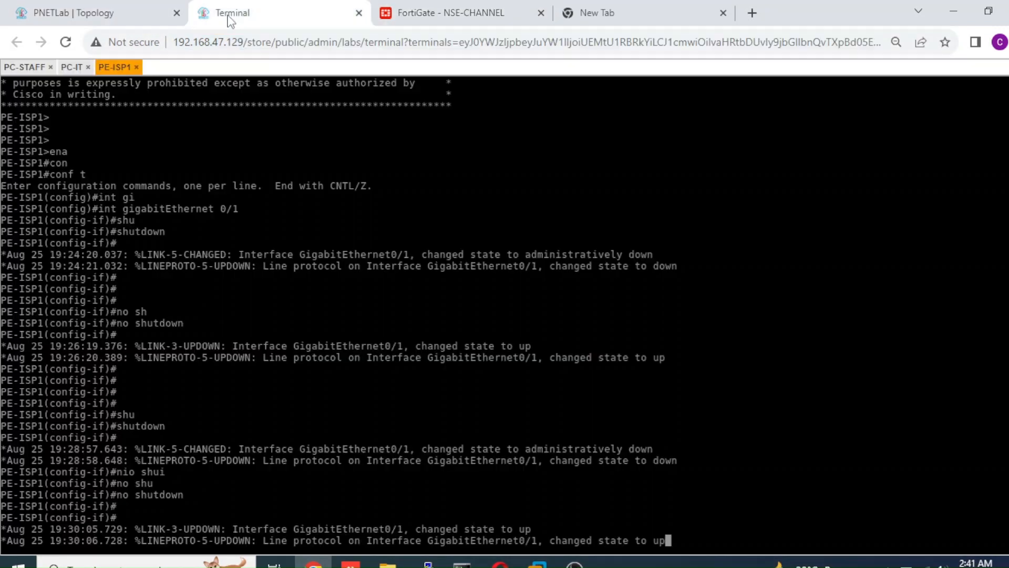
pyautogui.click(24, 67)
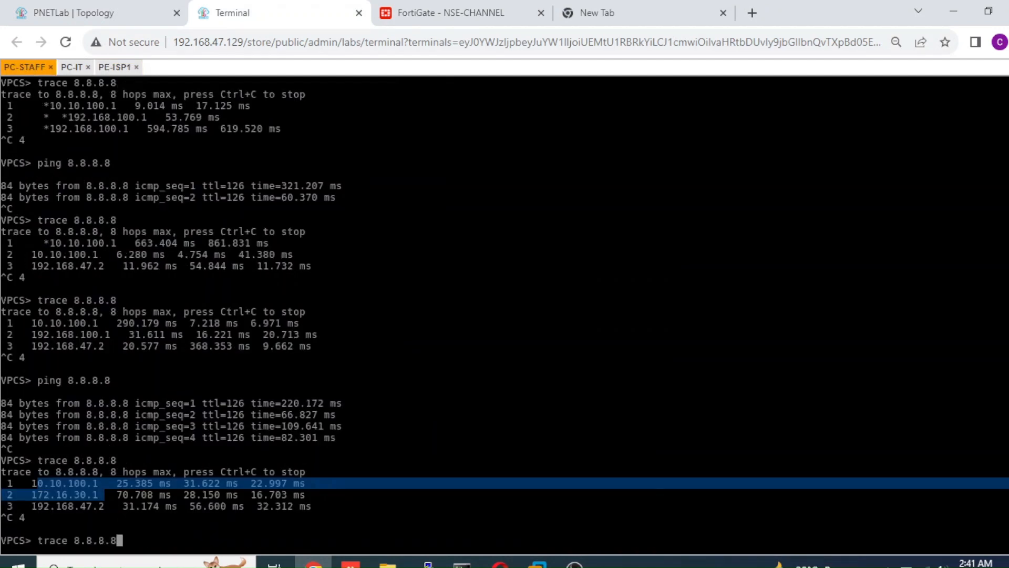
pyautogui.press('Return')
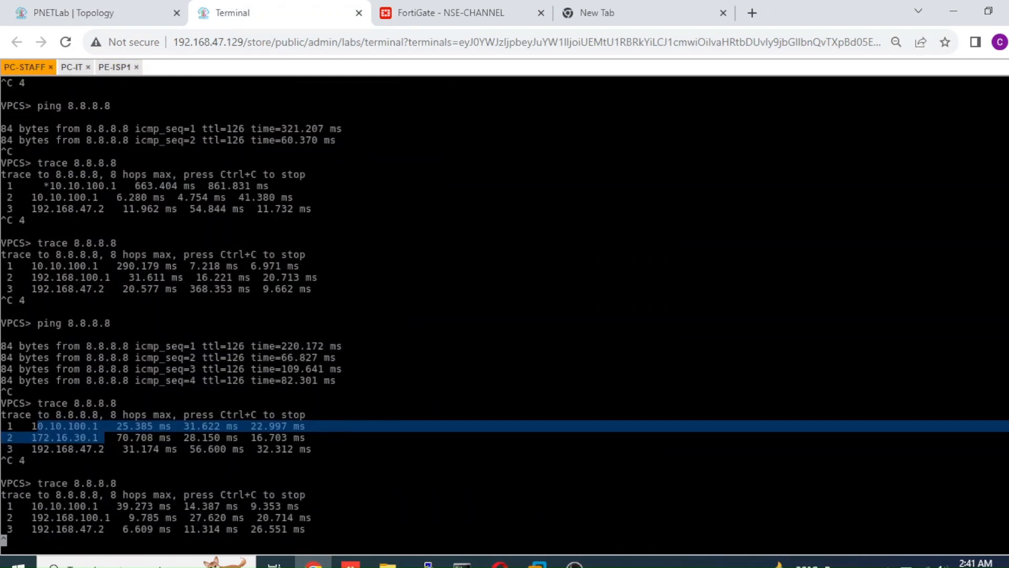
pyautogui.hotkey('ctrl', 'c')
pyautogui.hotkey('ctrl', 'c')
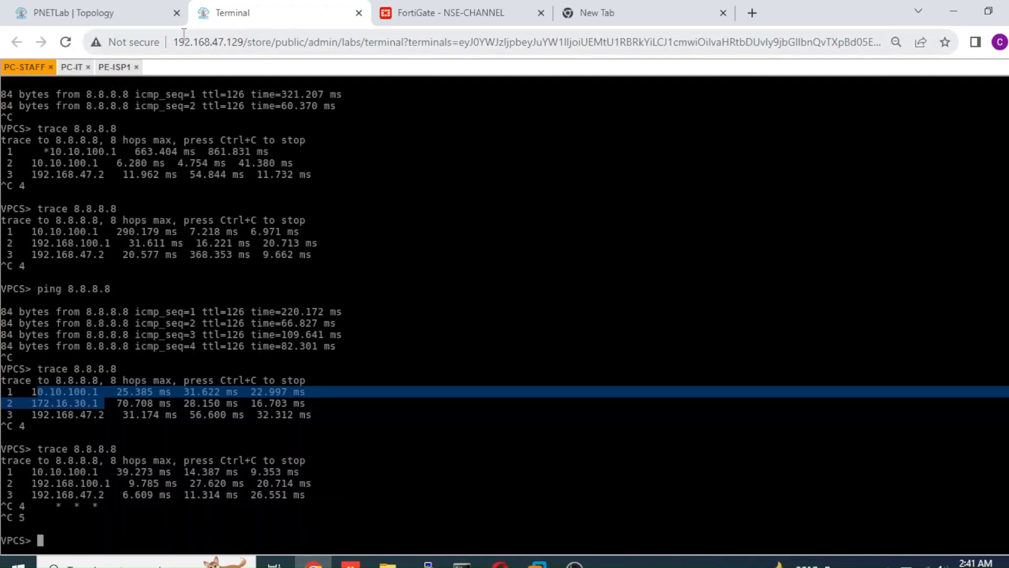
pyautogui.click(126, 21)
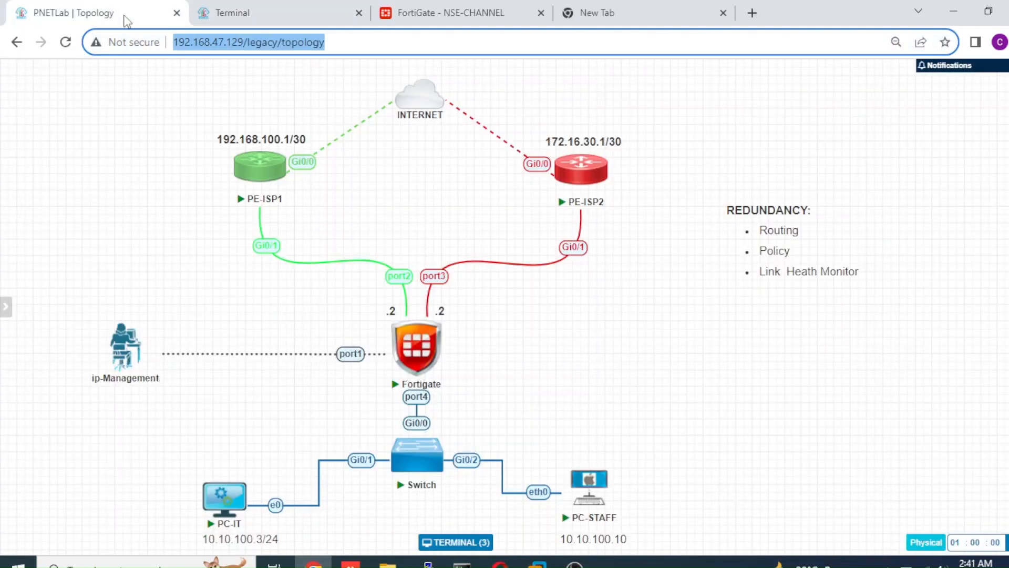